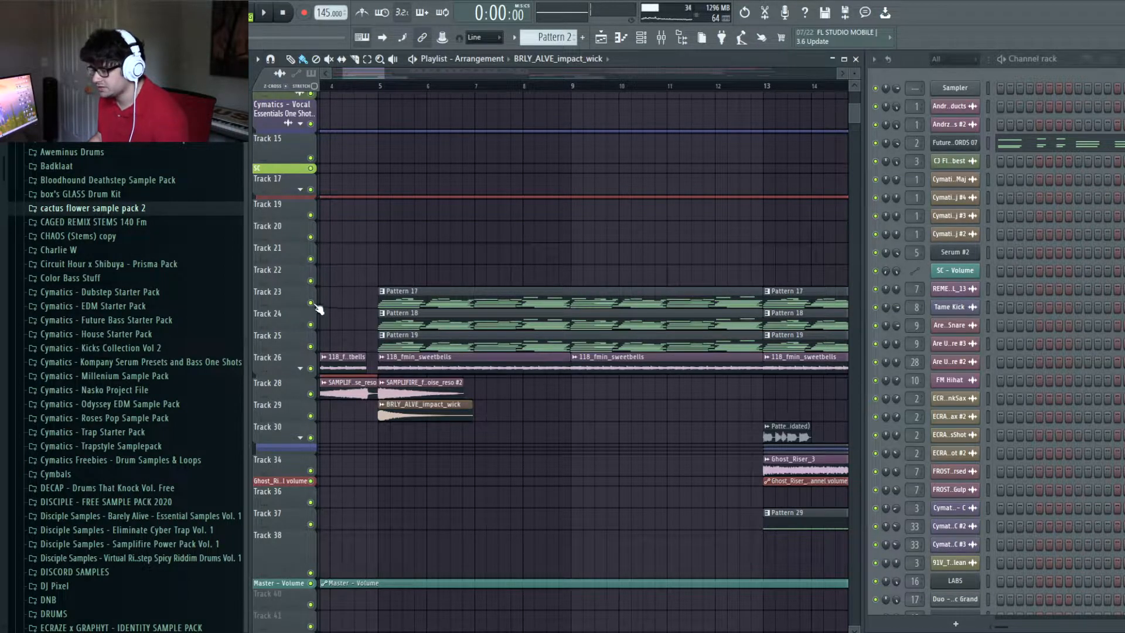
Step: Solo tracks 23, 24 and 25 together in the playlist and place the playhead at bar 5
right_click(310, 303)
left_click(311, 325)
left_click(310, 347)
left_click(381, 86)
scroll(390, 91, "up", 1)
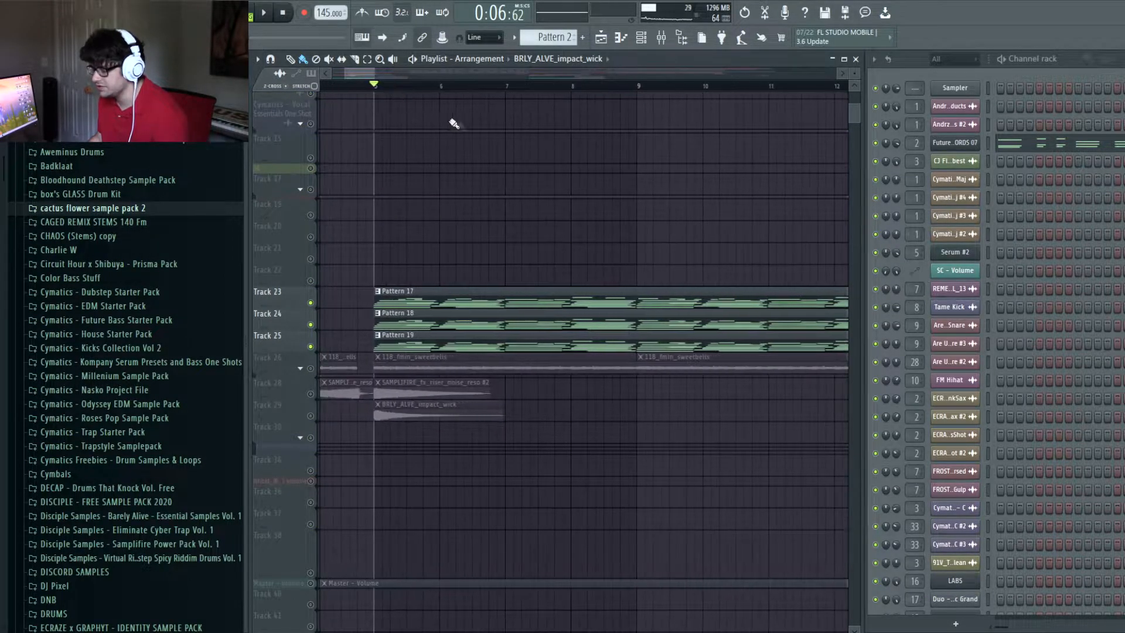
left_click_drag(412, 232, 380, 229)
Step: Make Pattern 17 the active pattern, solo track 23 alone and briefly play it
left_click(373, 288)
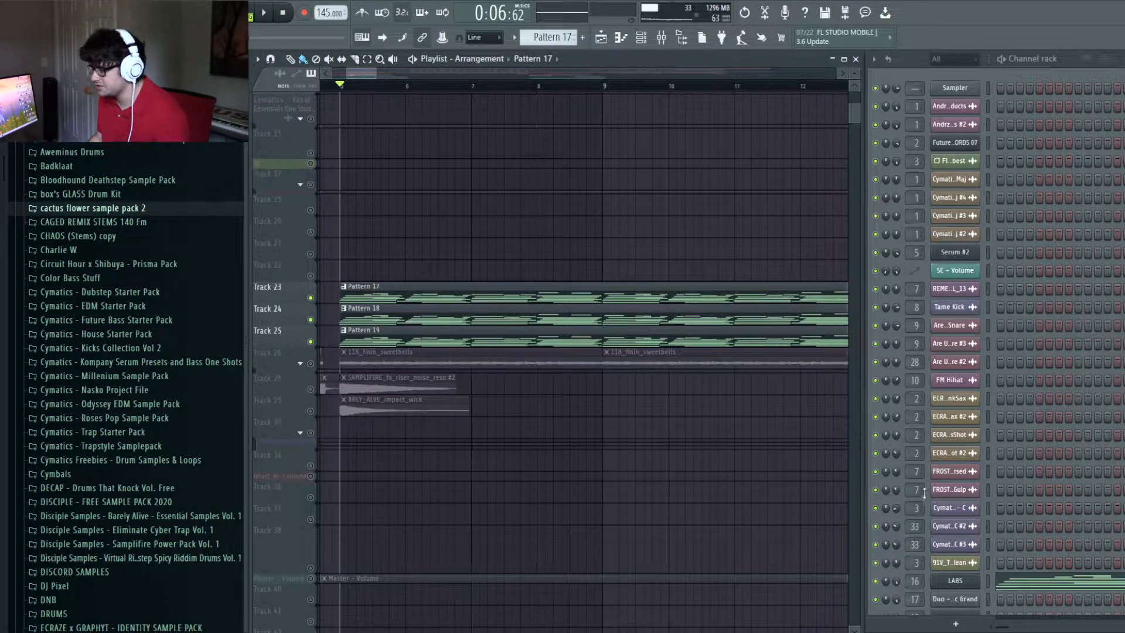
right_click(311, 297)
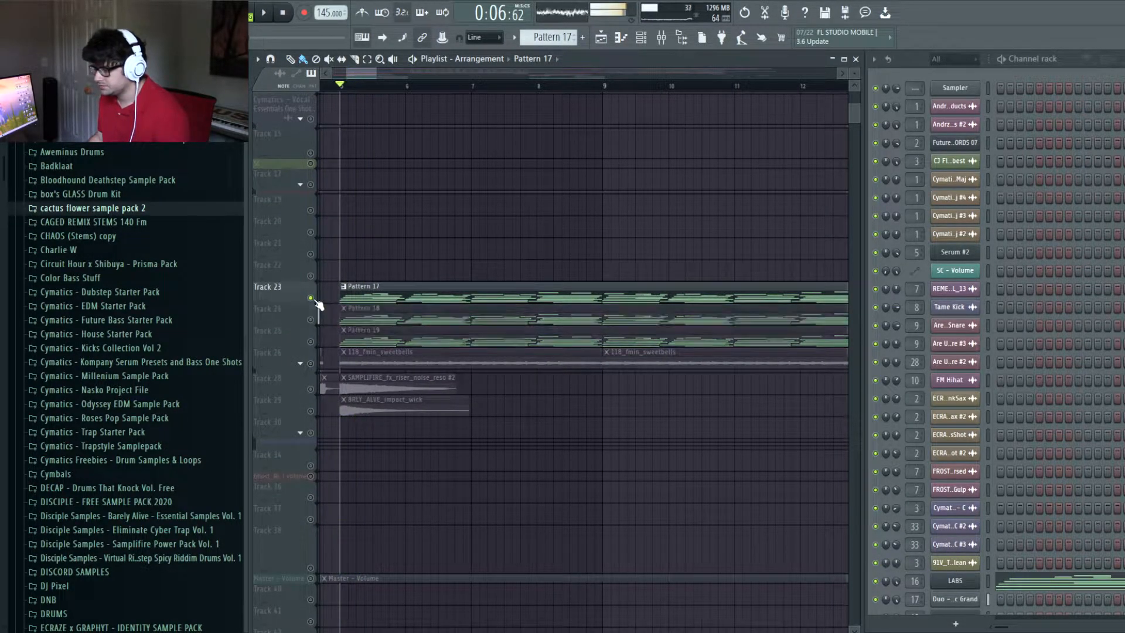
key("space")
key("space")
Step: Show the LABS Soft Piano instrument used by Pattern 17 while playing it, and close its window
left_click(954, 581)
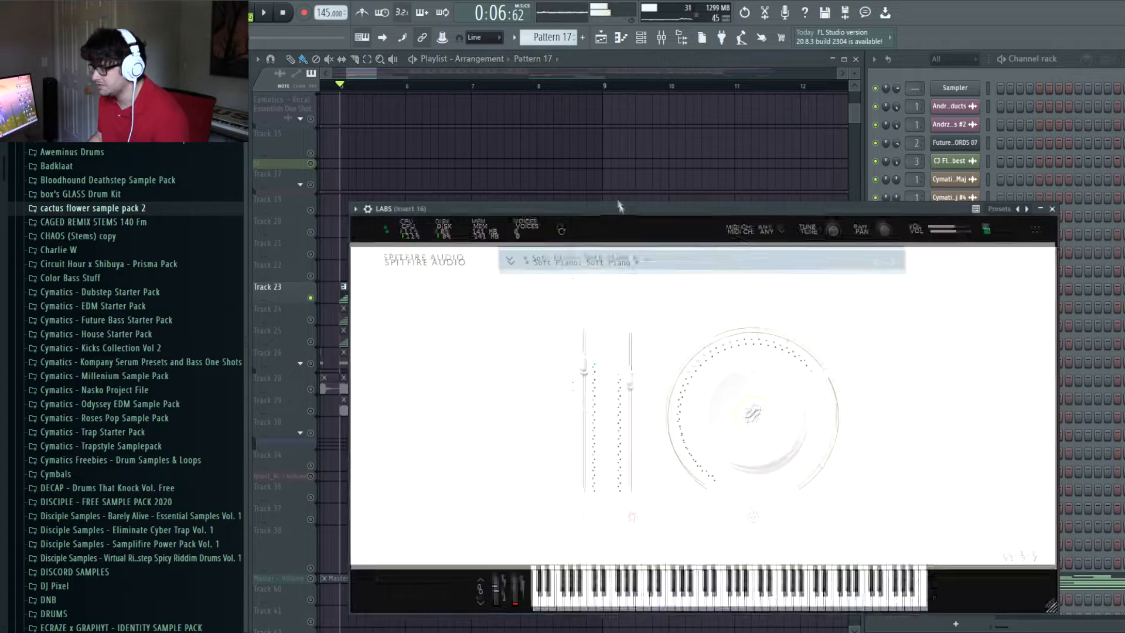
left_click_drag(621, 207, 577, 109)
key("space")
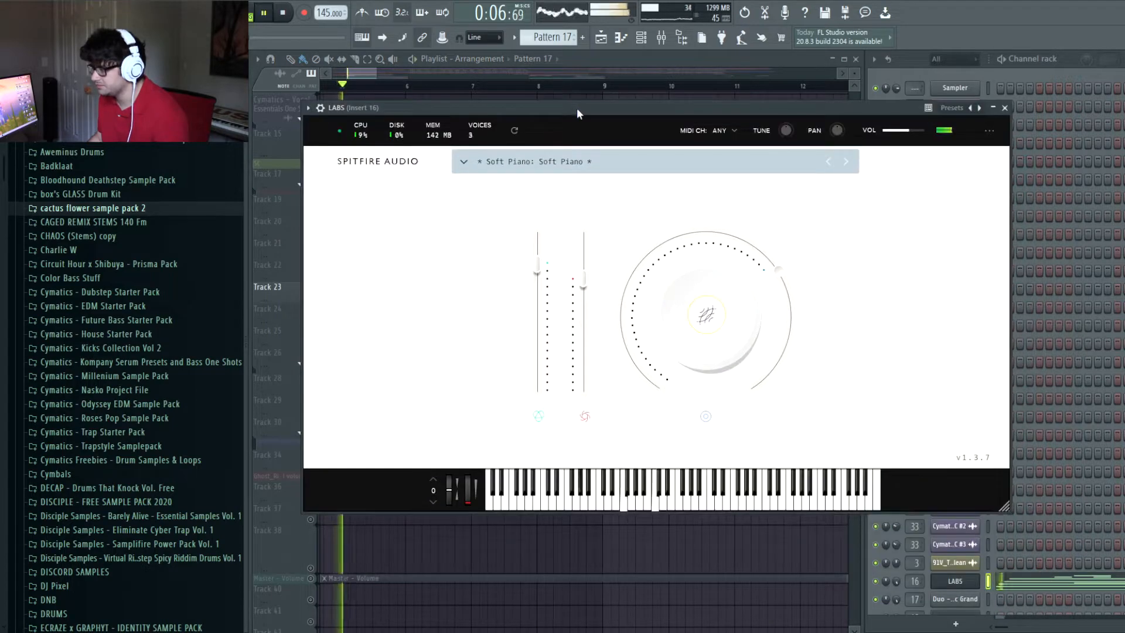
left_click(1006, 107)
key("space")
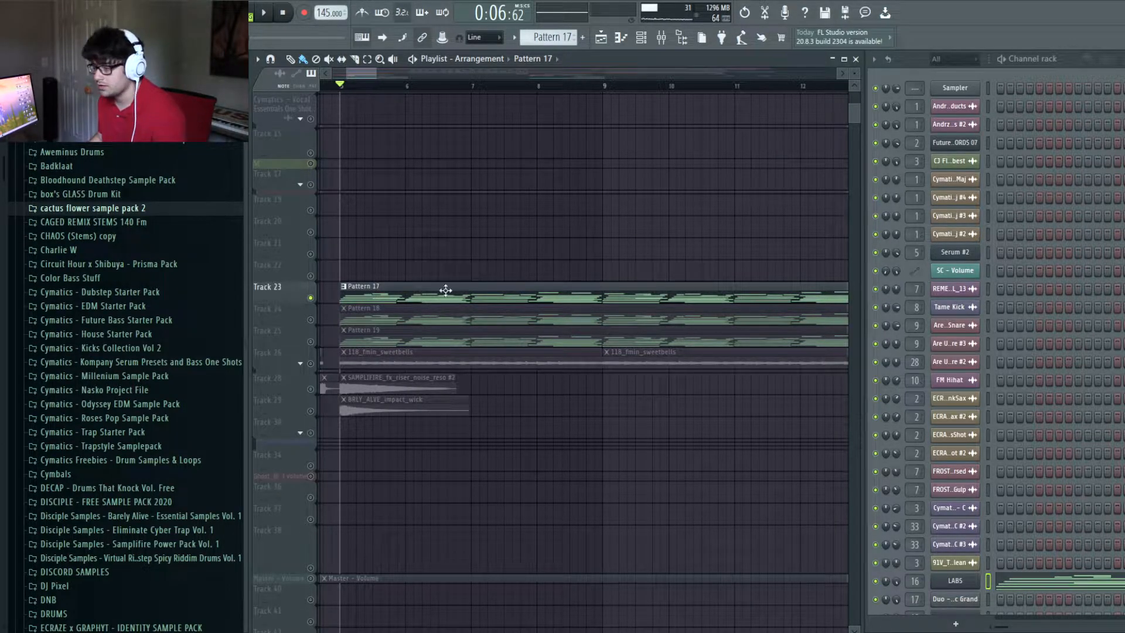
Step: Solo track 24, open the Duo - Hybrid Electric Grand channel's sampler settings and locate its sample in the file browser
left_click(317, 320)
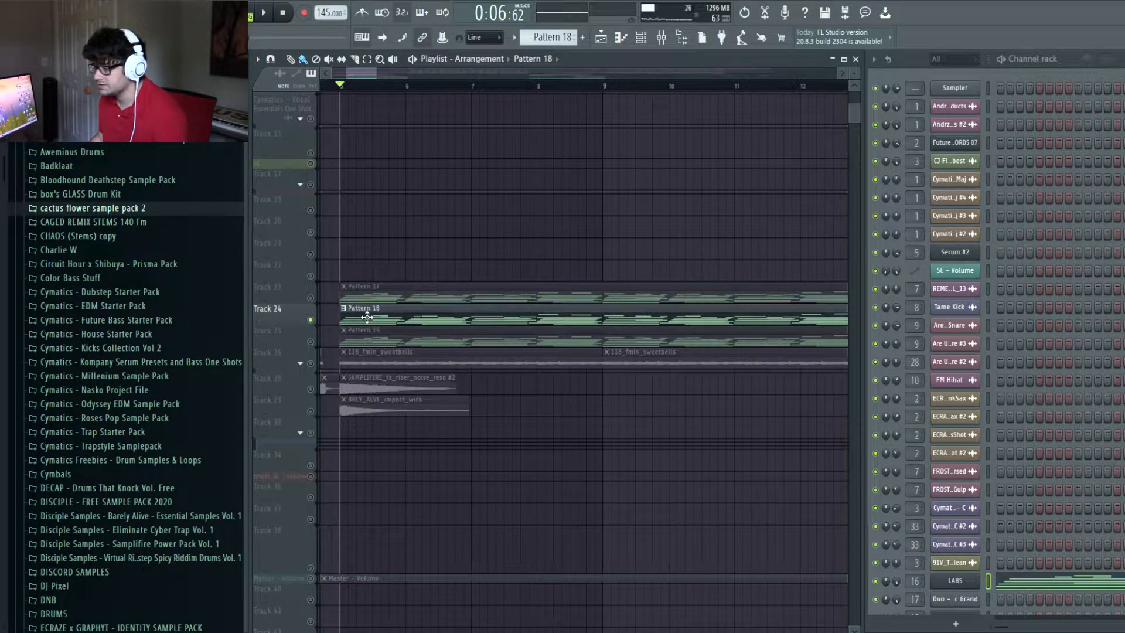
left_click(955, 599)
left_click_drag(566, 217, 561, 202)
left_click(729, 195)
left_click(955, 599)
left_click(541, 245)
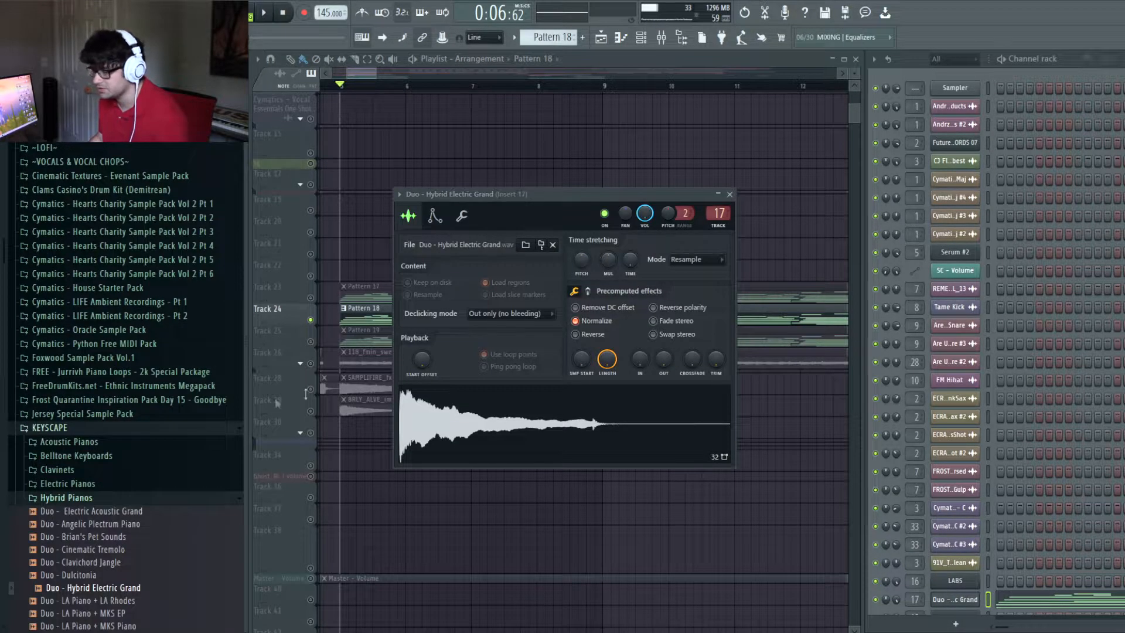
Step: Collapse the Hybrid Pianos and KEYSCAPE folders in the browser, and listen to Pattern 18 on its own
scroll(167, 472, "down", 4)
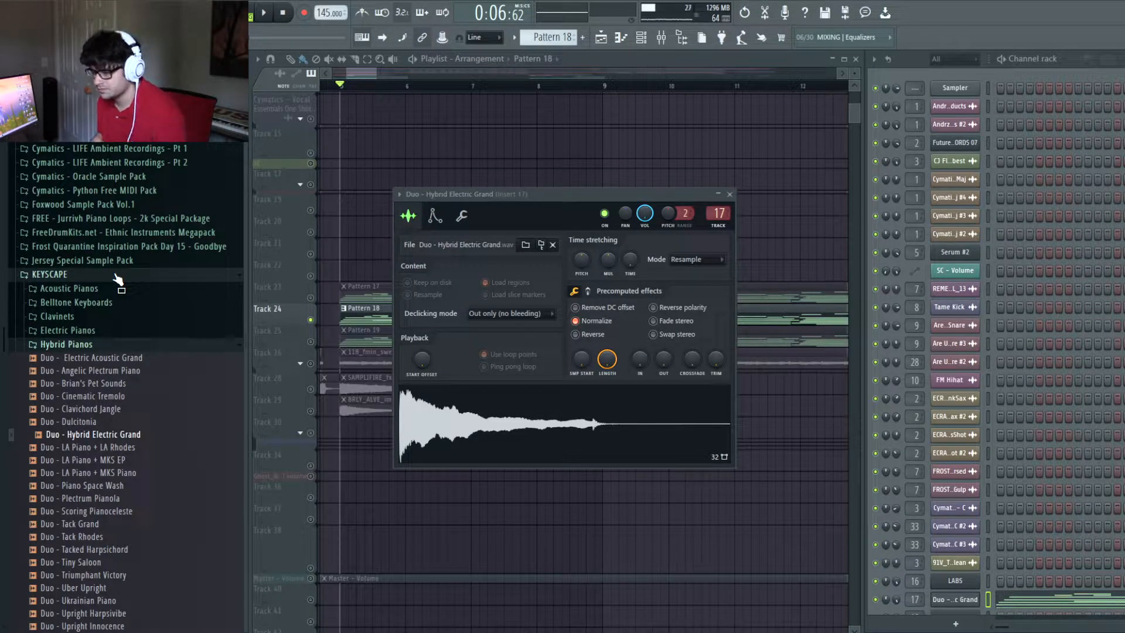
left_click(117, 345)
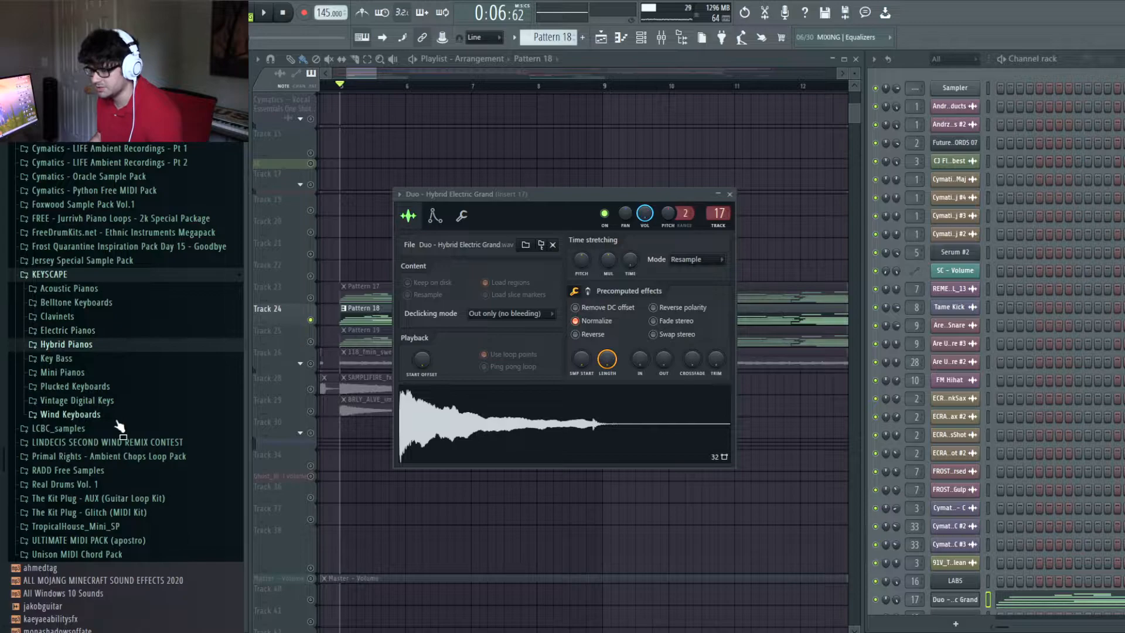
left_click(58, 275)
left_click(731, 195)
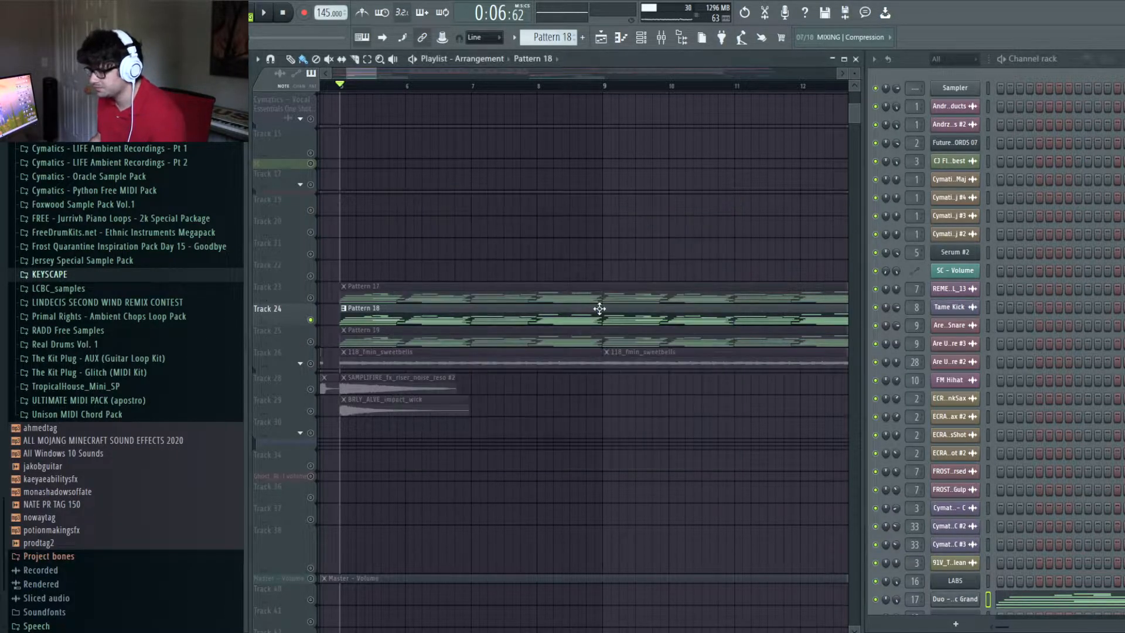
key("space")
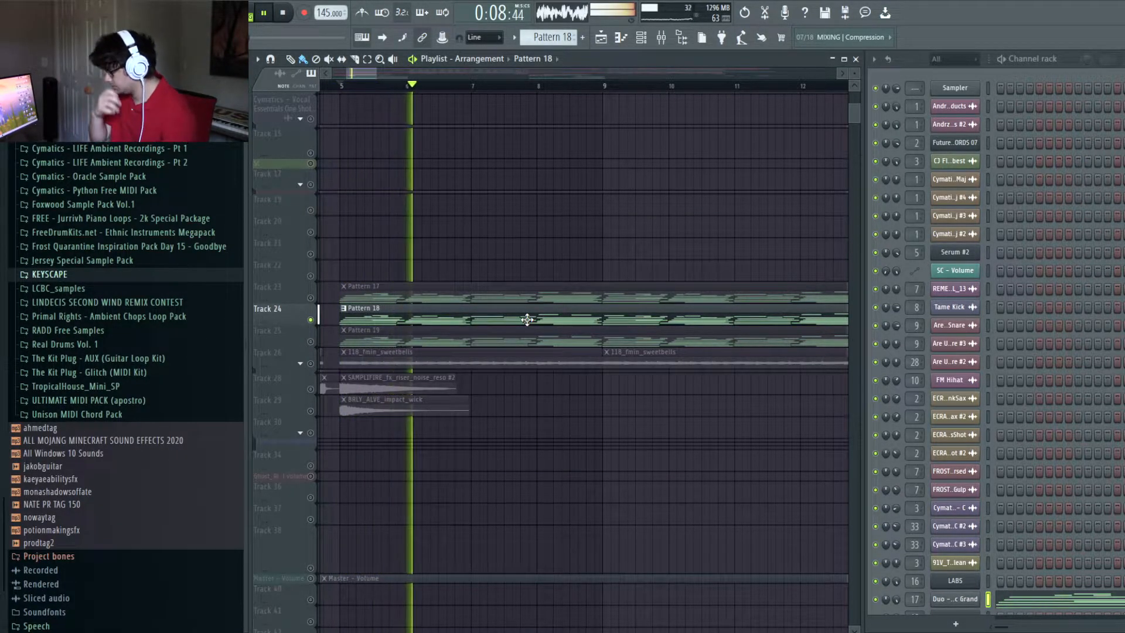
key("space")
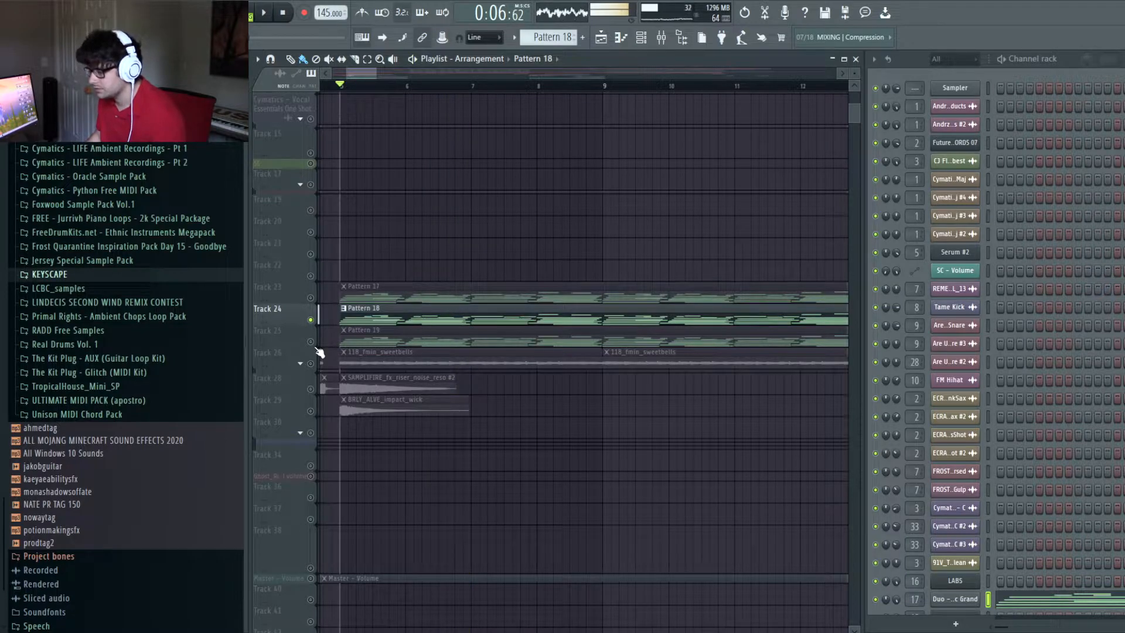
Step: Solo track 25 with Pattern 19 and open the Flutes Sustain channel to show its FLEX Essential Winds preset
left_click(527, 339)
scroll(1001, 578, "down", 3)
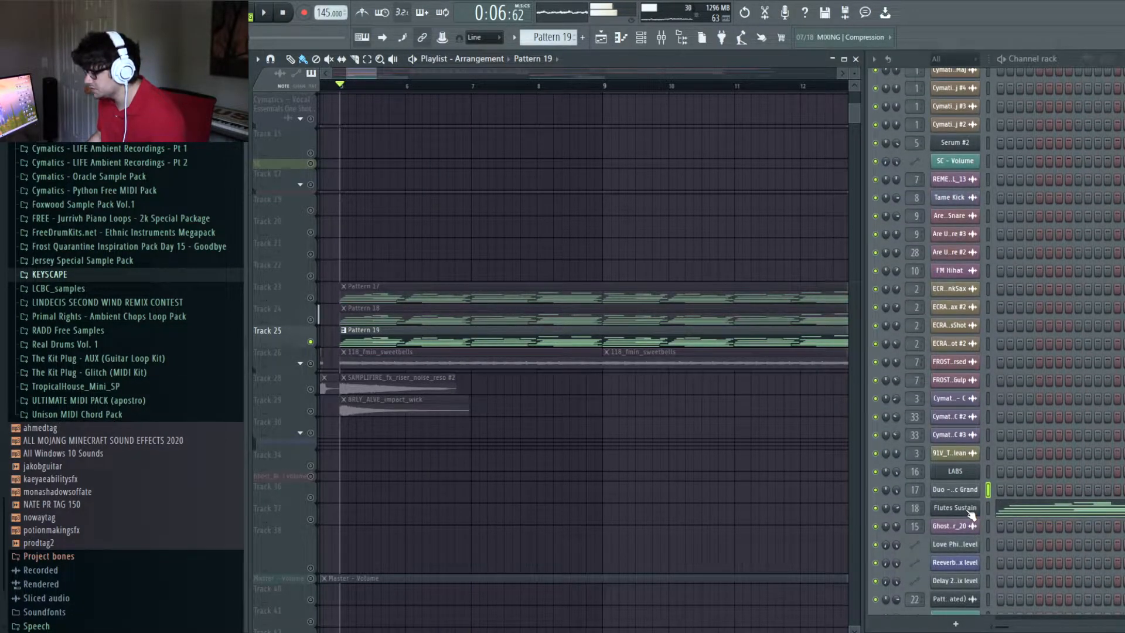
left_click(961, 510)
left_click_drag(634, 118, 658, 114)
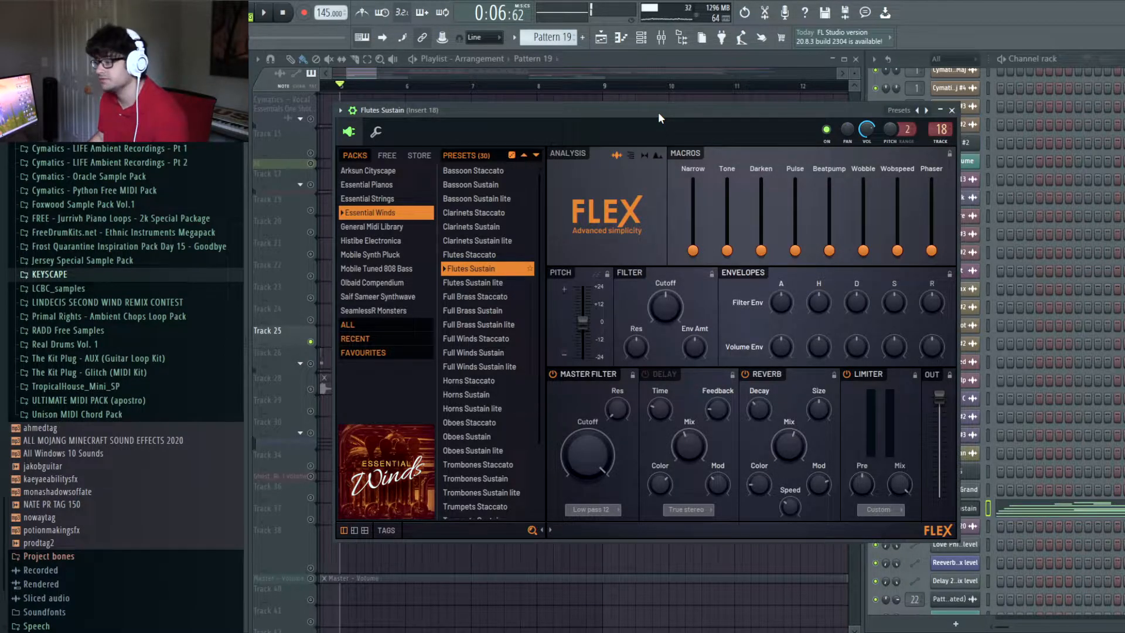
mouse_move(659, 115)
left_mouse_down()
mouse_move(631, 105)
mouse_move(654, 103)
left_mouse_up()
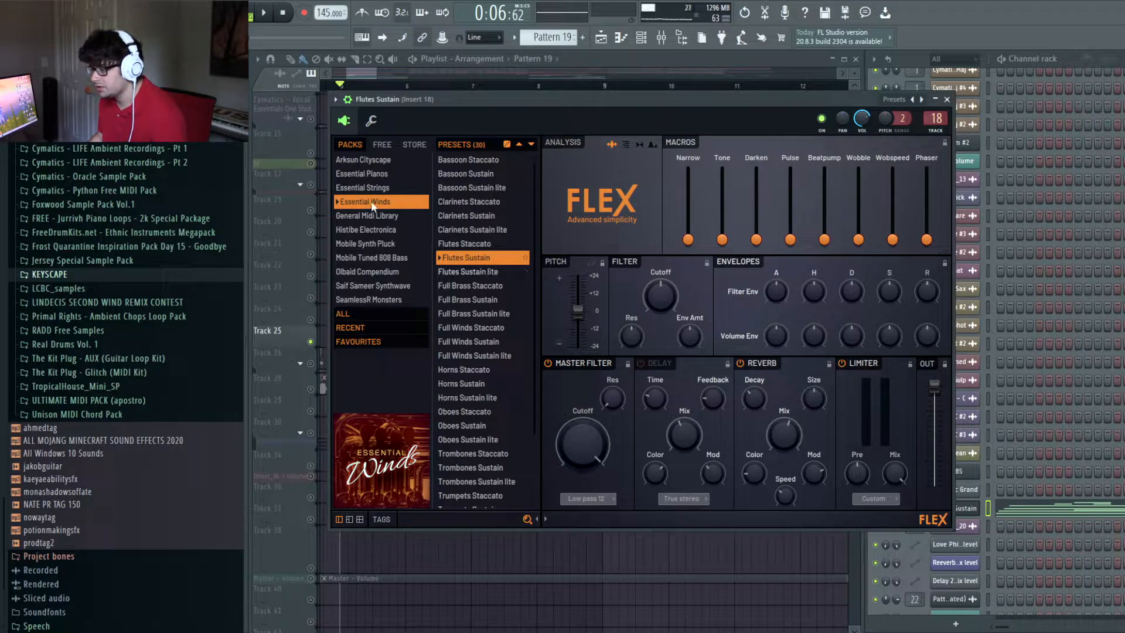
Step: Play Pattern 19 on its own from bar 5 and close the FLEX window
key("space")
key("Escape")
scroll(688, 124, "down", 3)
left_click_drag(689, 123, 624, 136)
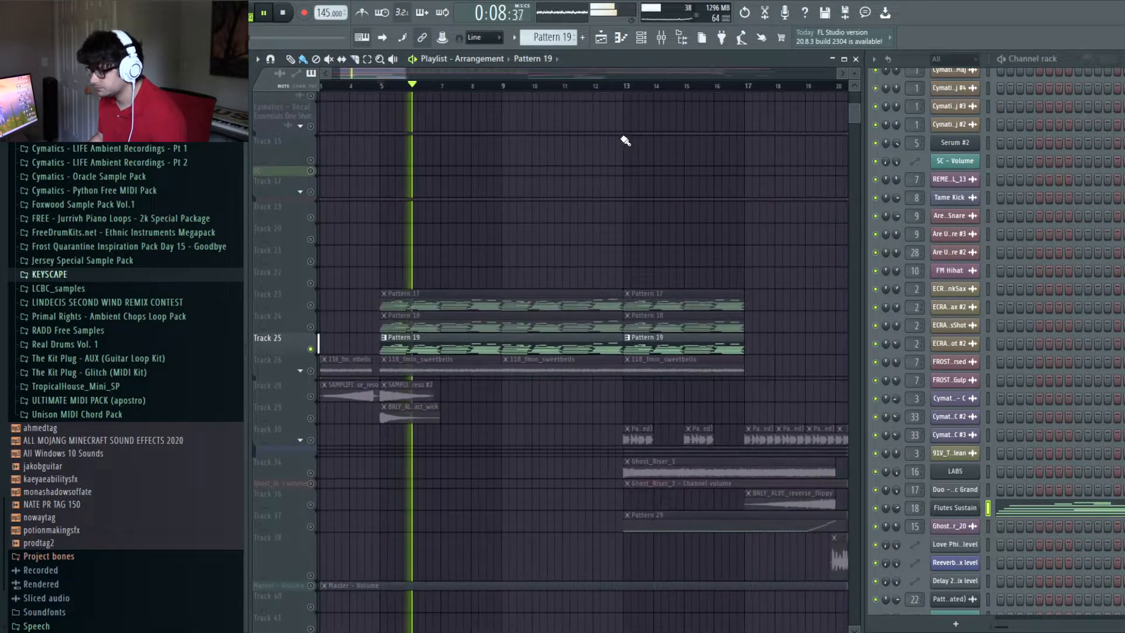
key("space")
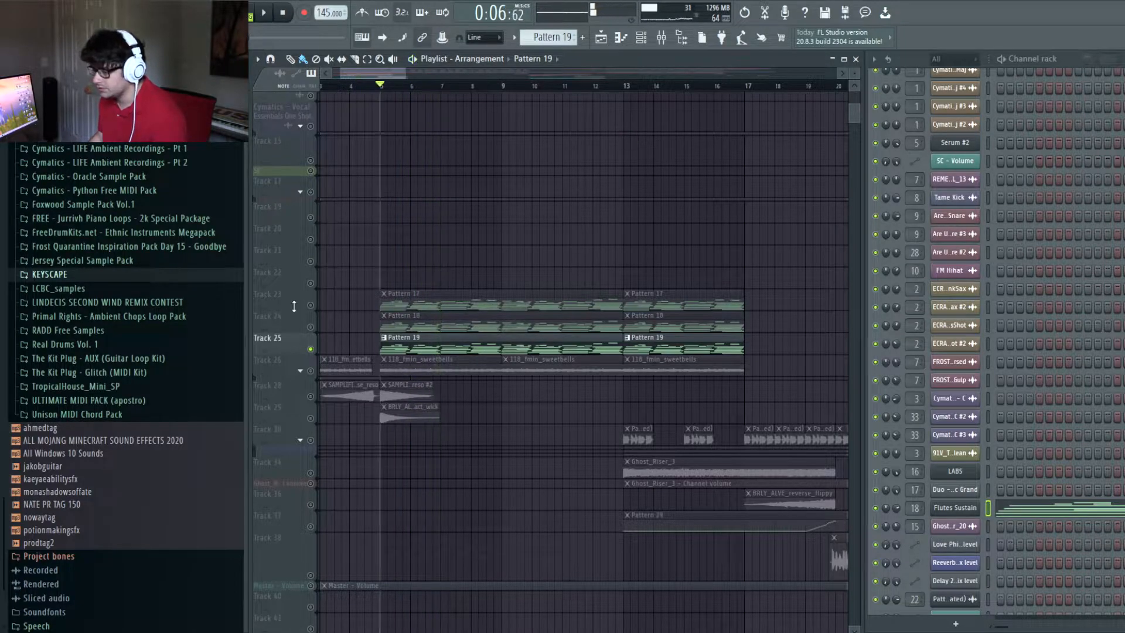
Step: Listen to the arrangement from bar 5 with every track unsoloed
key("space")
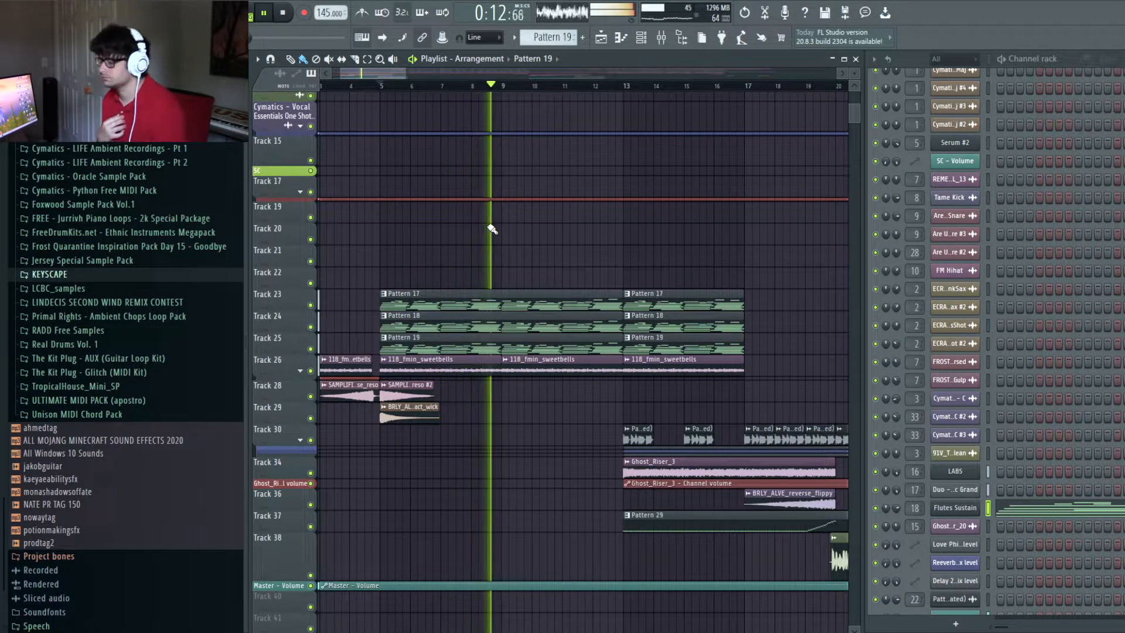
key("space")
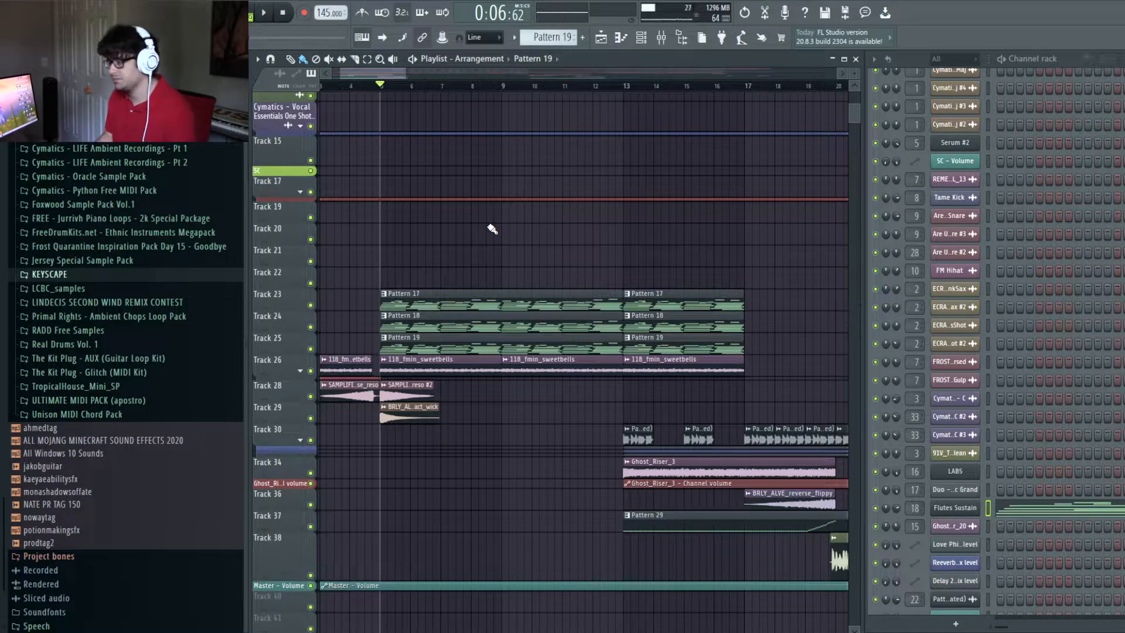
Step: Look over the rest of the arrangement and place the playhead at bar 13, where the Ghost_Riser_3 clip begins
scroll(506, 88, "down", 4)
scroll(482, 241, "up", 5)
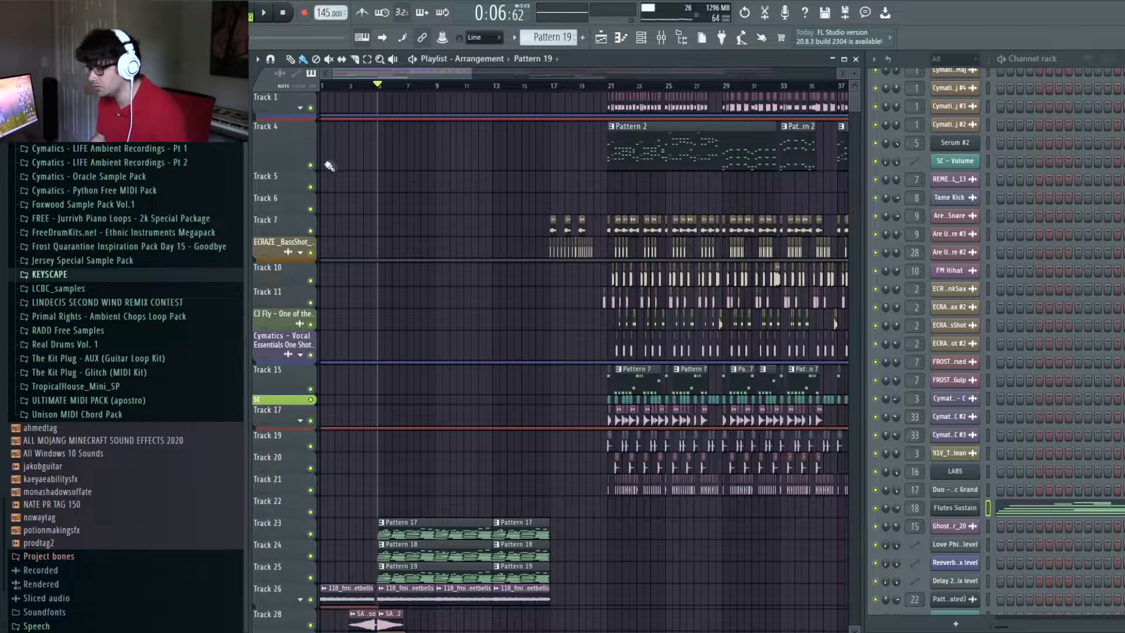
scroll(351, 214, "down", 8)
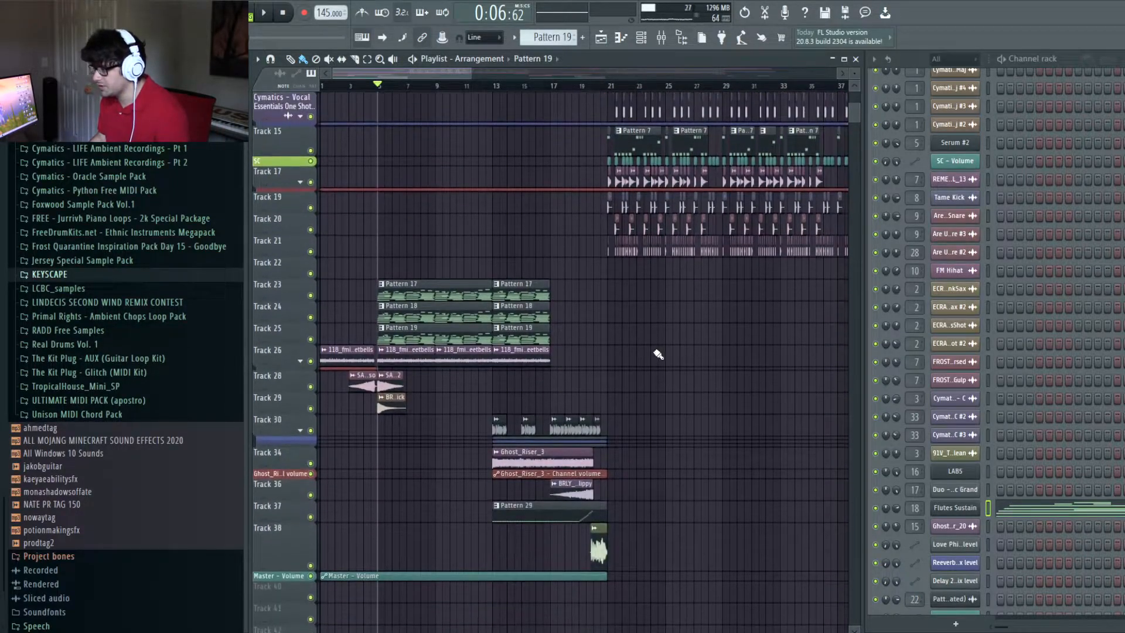
scroll(659, 353, "down", 2)
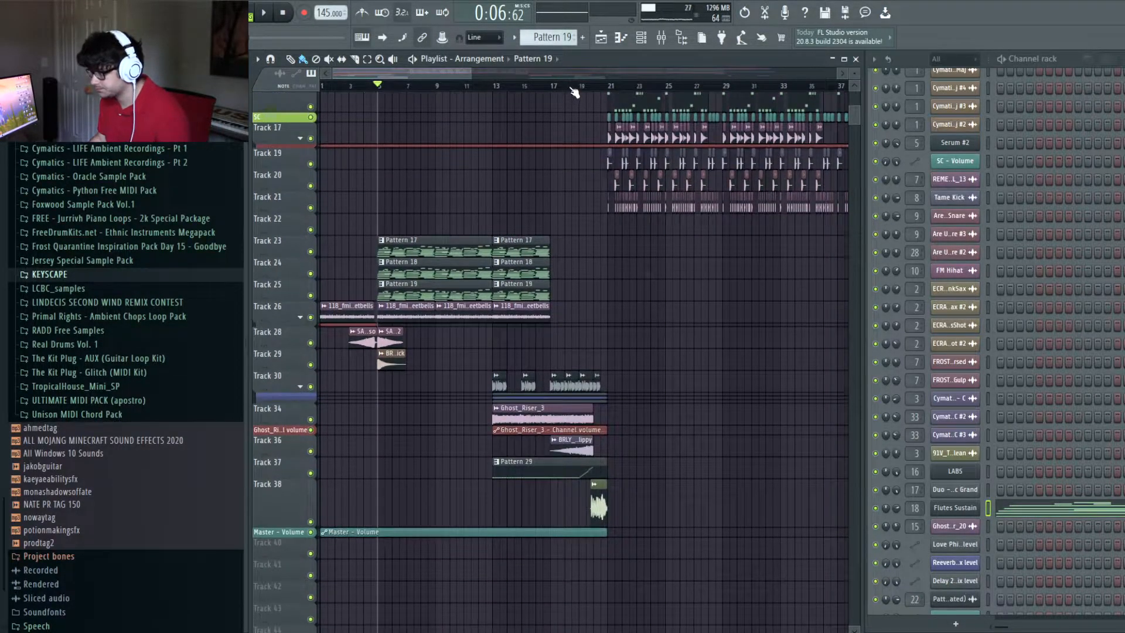
scroll(480, 98, "up", 3)
left_click(430, 88)
scroll(446, 105, "up", 2)
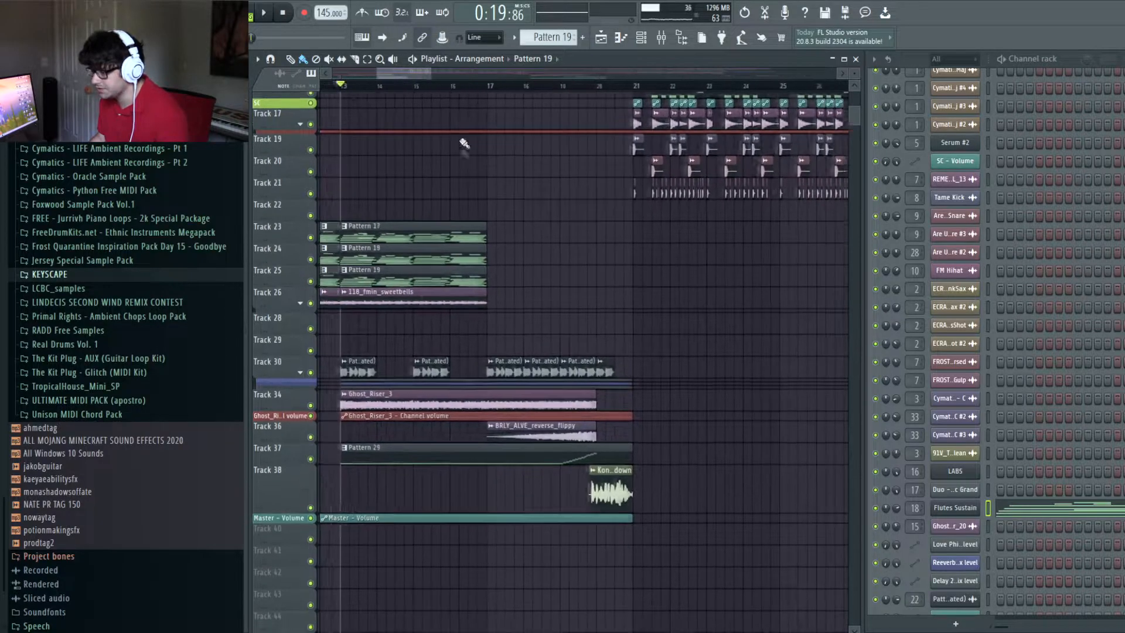
Step: Unfold track 30, solo it with its Love Philter, Reeverb 2 and Delay 2 mix level automation tracks, and play from bar 13
left_click(301, 371)
right_click(312, 371)
left_click(311, 392)
left_click(312, 436)
left_click(311, 414)
left_click_drag(470, 325, 496, 320)
key("space")
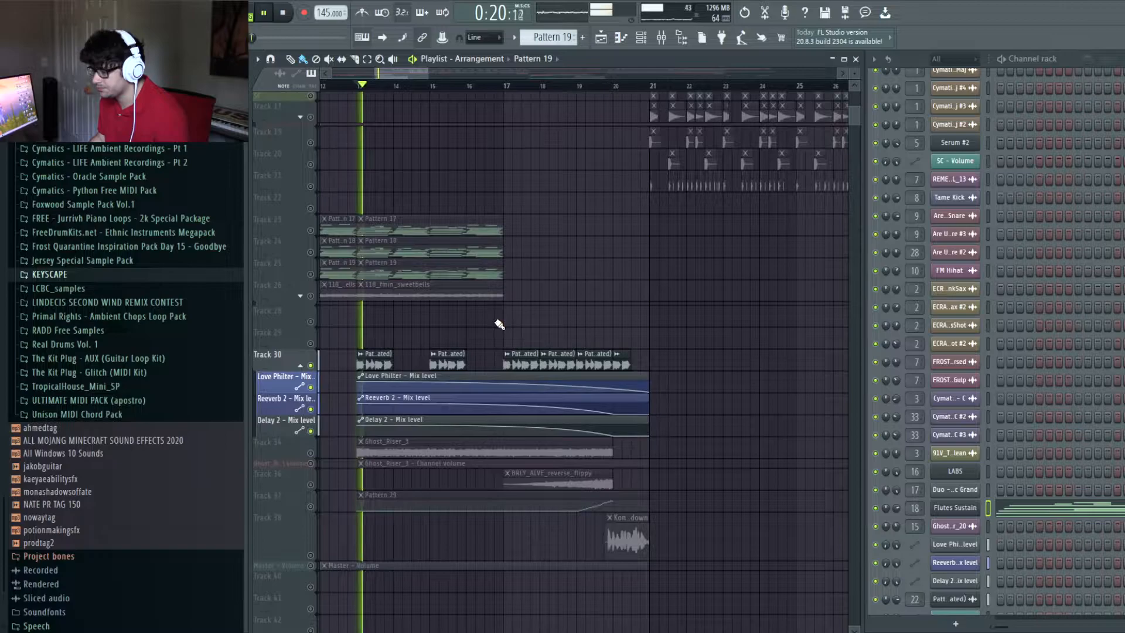
key("space")
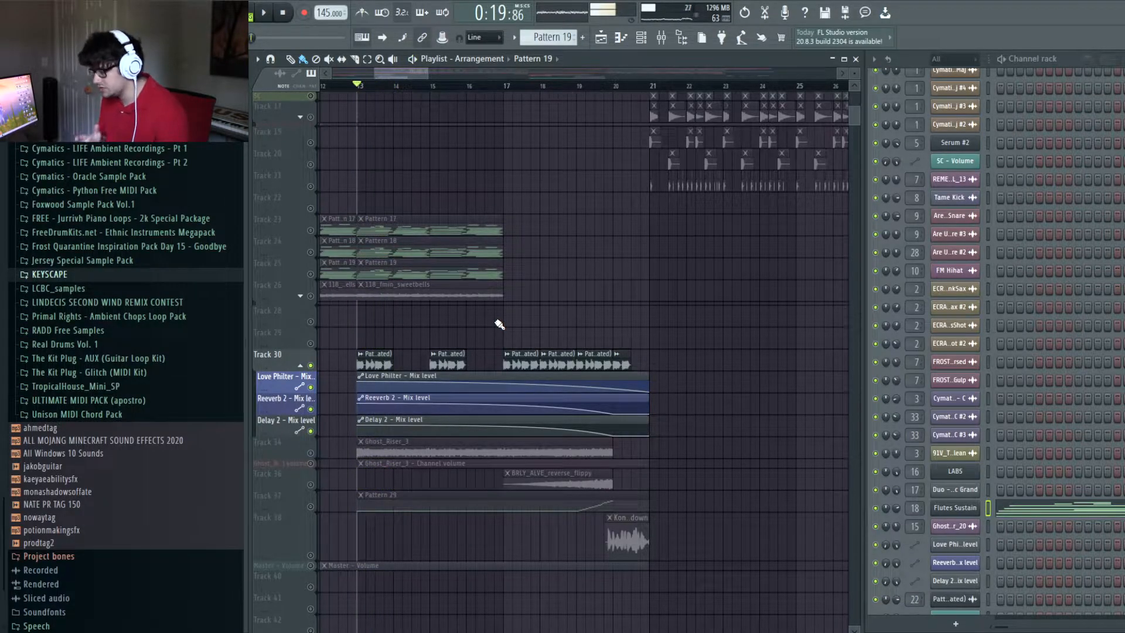
Step: Place the playhead at bar 17 and make Pattern 2 the active pattern from its clip on track 4
left_click(513, 95)
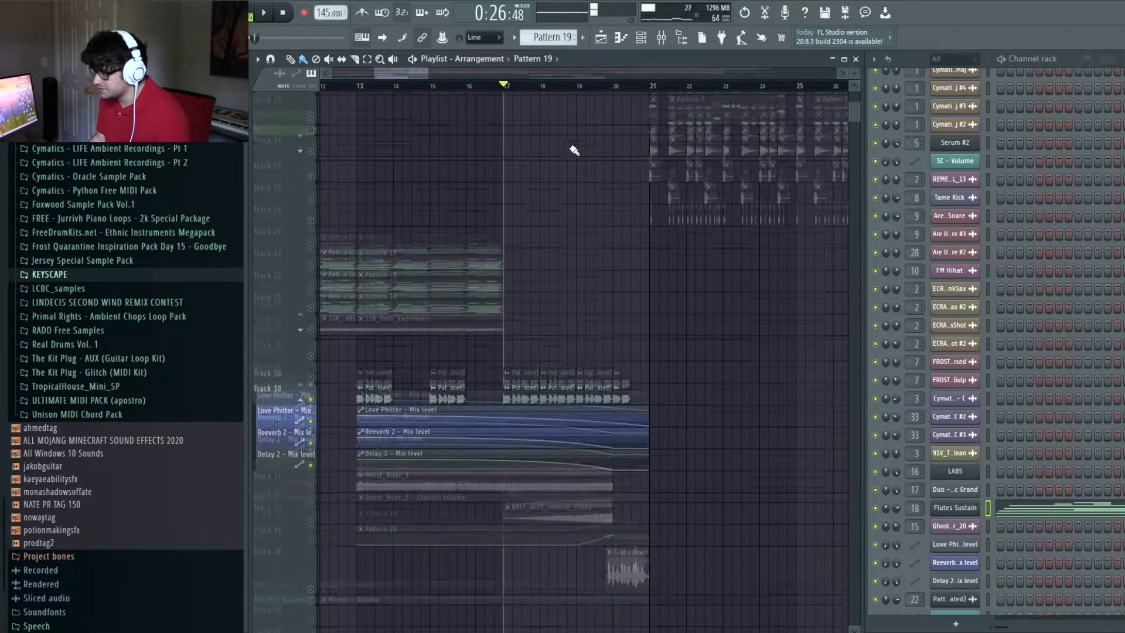
scroll(588, 149, "up", 10)
left_click(692, 140)
scroll(704, 143, "down", 6)
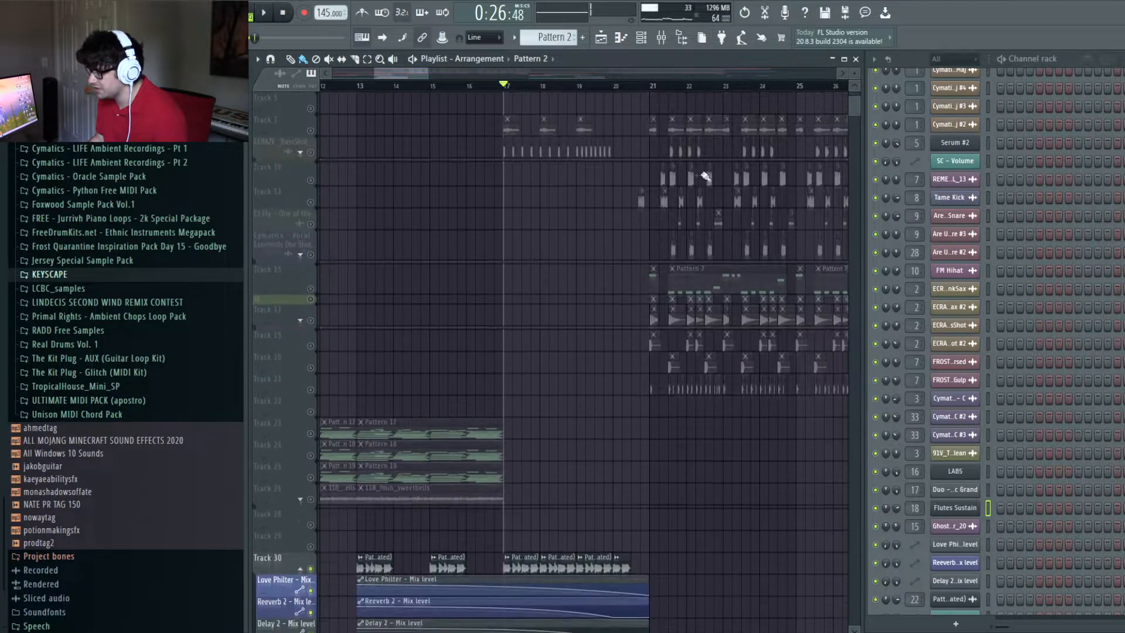
Step: Listen to the soloed track 30 clips with their three mix level automations from bar 17
scroll(572, 90, "up", 3)
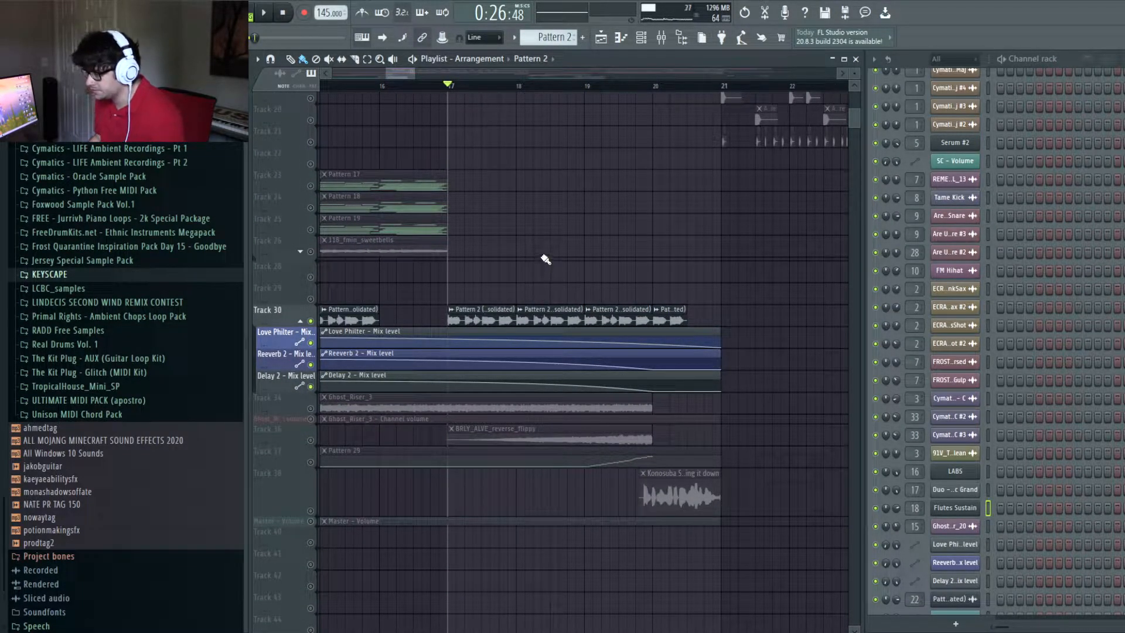
left_click_drag(514, 280, 595, 273)
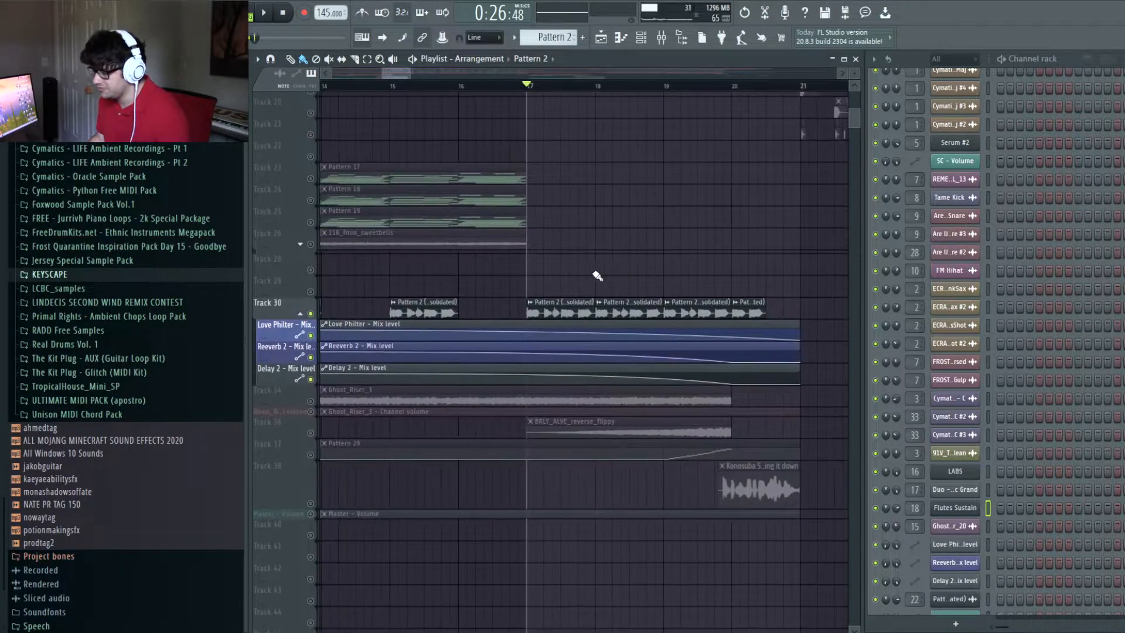
scroll(568, 88, "down", 3)
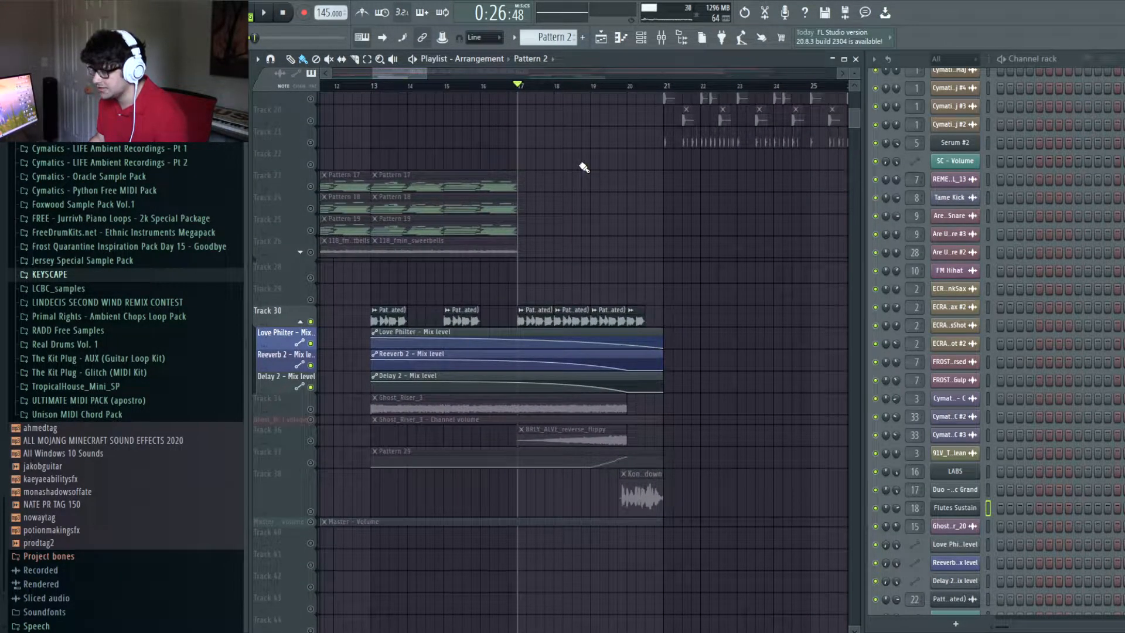
key("space")
scroll(610, 151, "up", 3)
key("space")
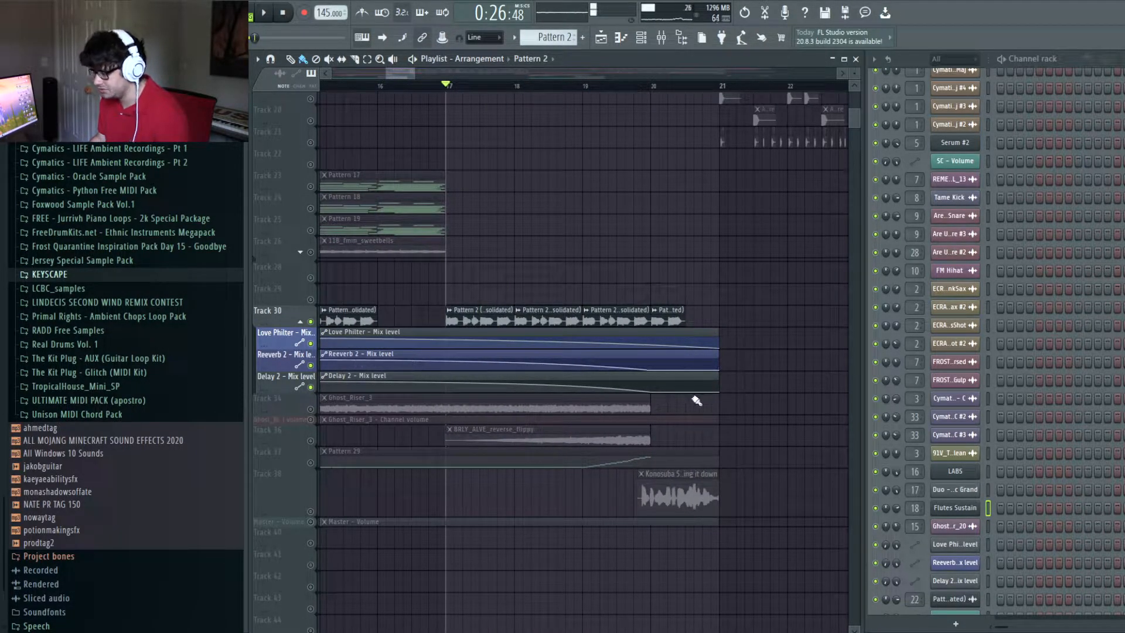
scroll(597, 96, "down", 5)
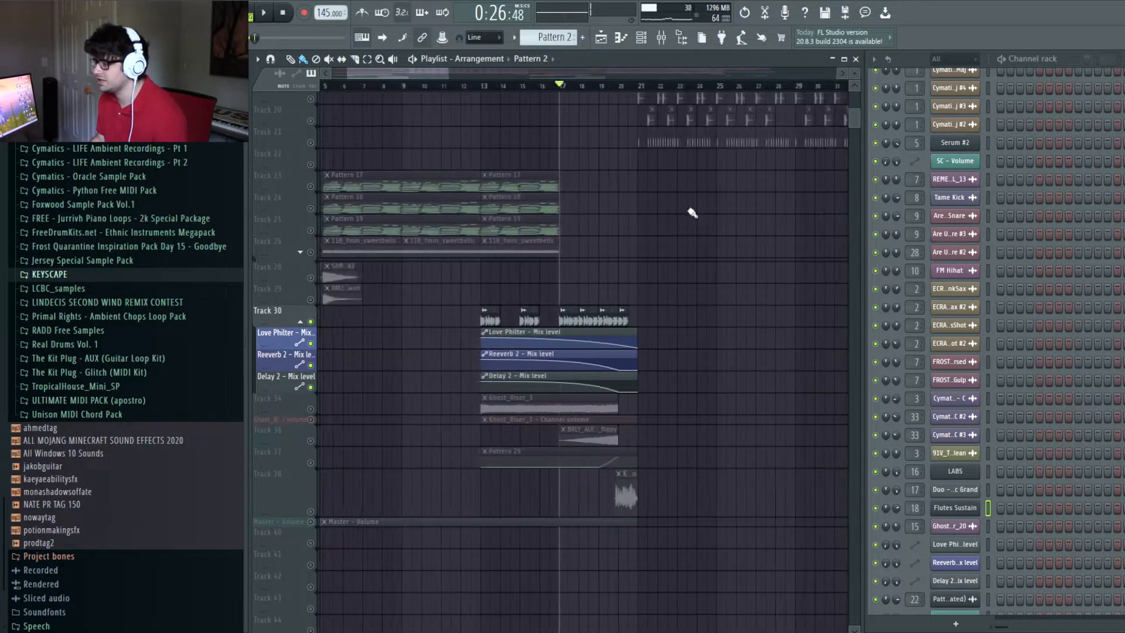
key("space")
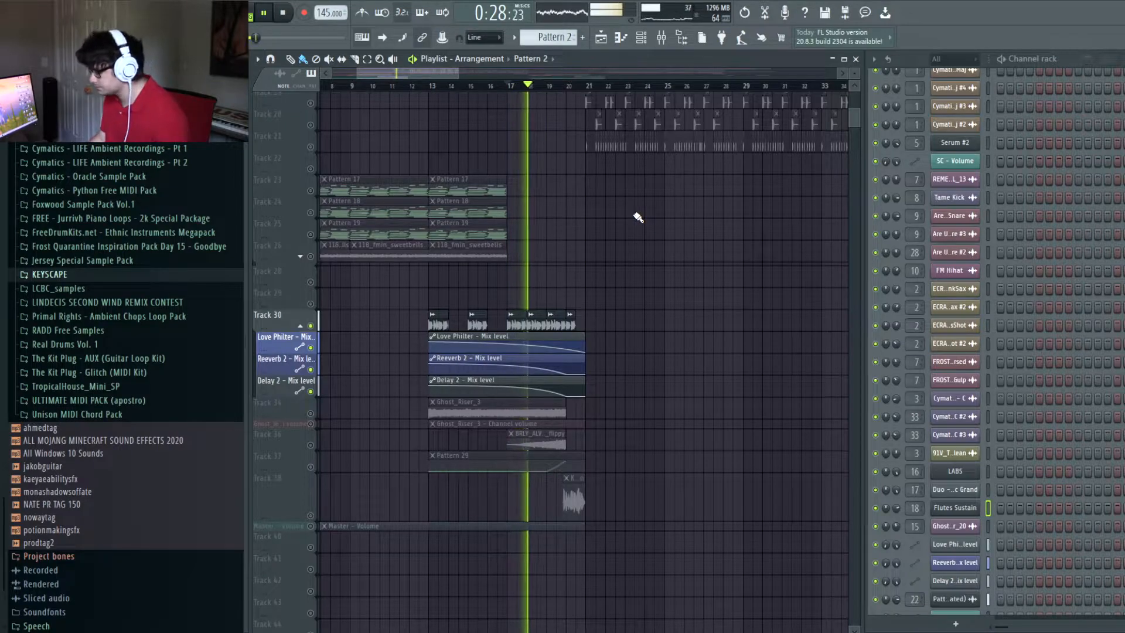
key("space")
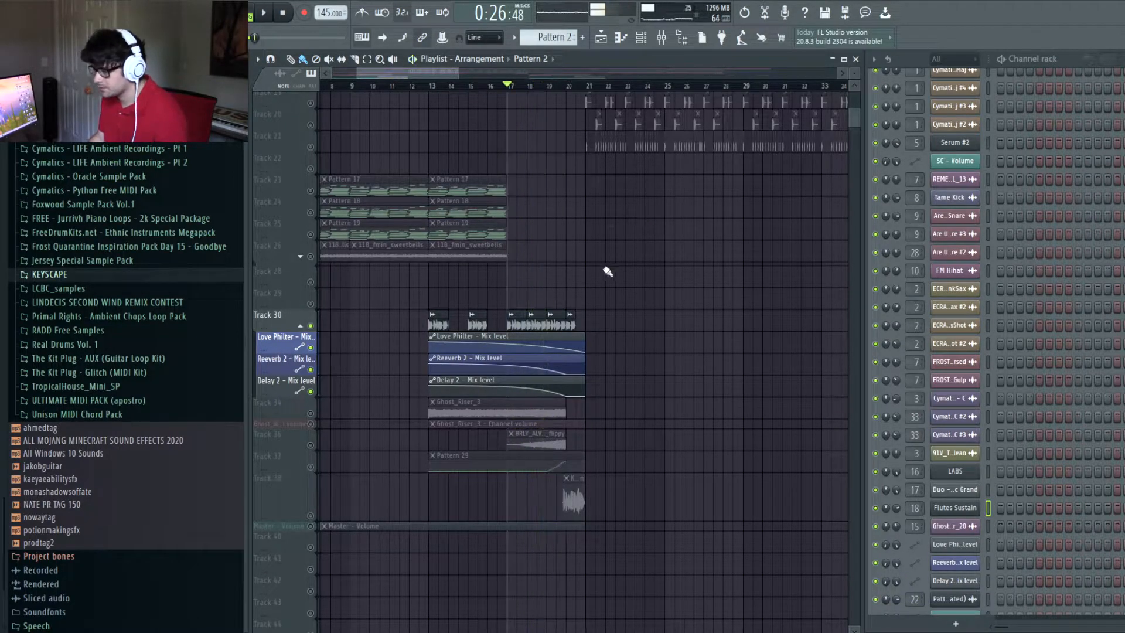
Step: Solo track 34 with its Ghost_Riser_3 channel volume automation, play from bar 13, enlarge the automation track, and jump to bar 19
left_click(311, 414)
left_click(312, 423)
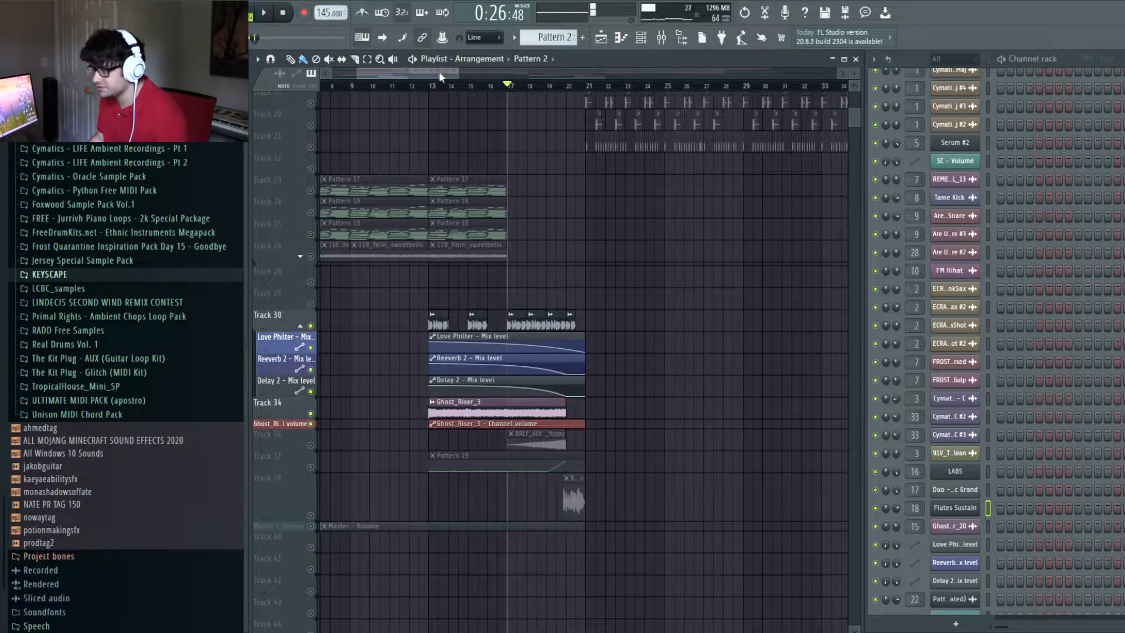
left_click(432, 85)
left_click(310, 325)
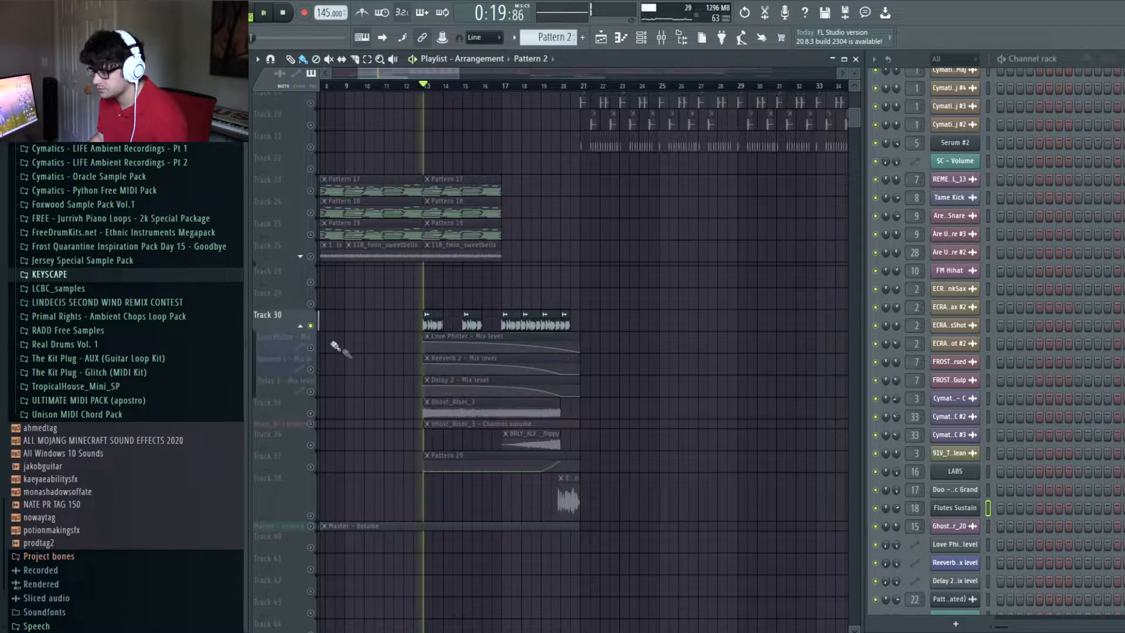
left_click(310, 424)
left_click(312, 423)
key("space")
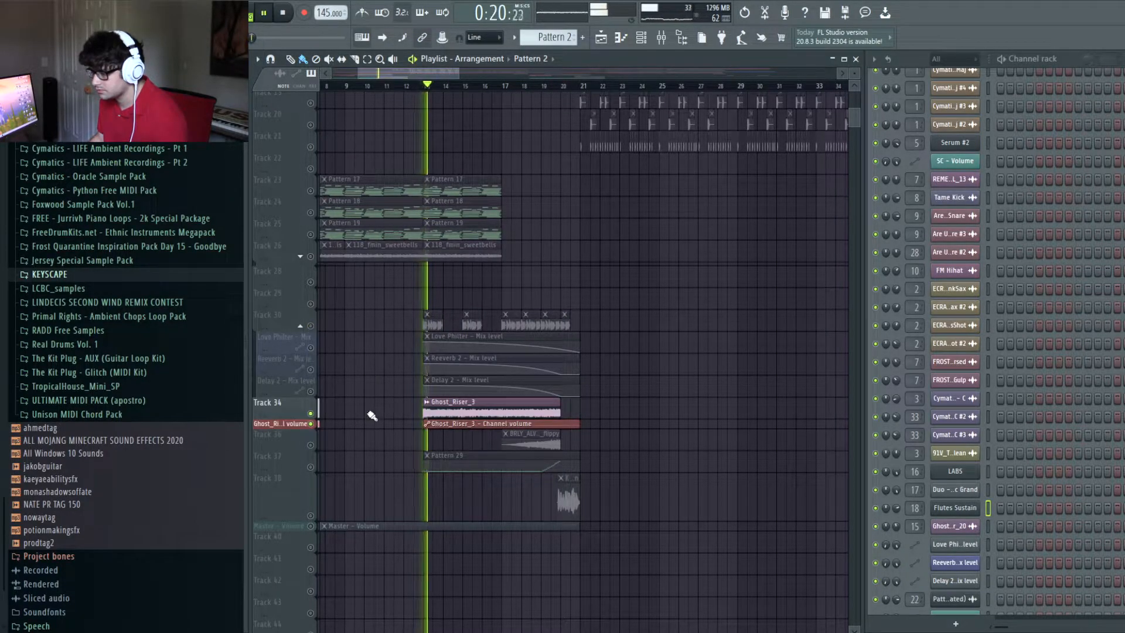
left_click_drag(279, 428, 279, 444)
left_click_drag(451, 86, 550, 85)
key("space")
Step: Solo track 36 and listen to the BRLY_ALVE_reverse_flippy clip from around bar 18
left_click(311, 414)
left_click(311, 439)
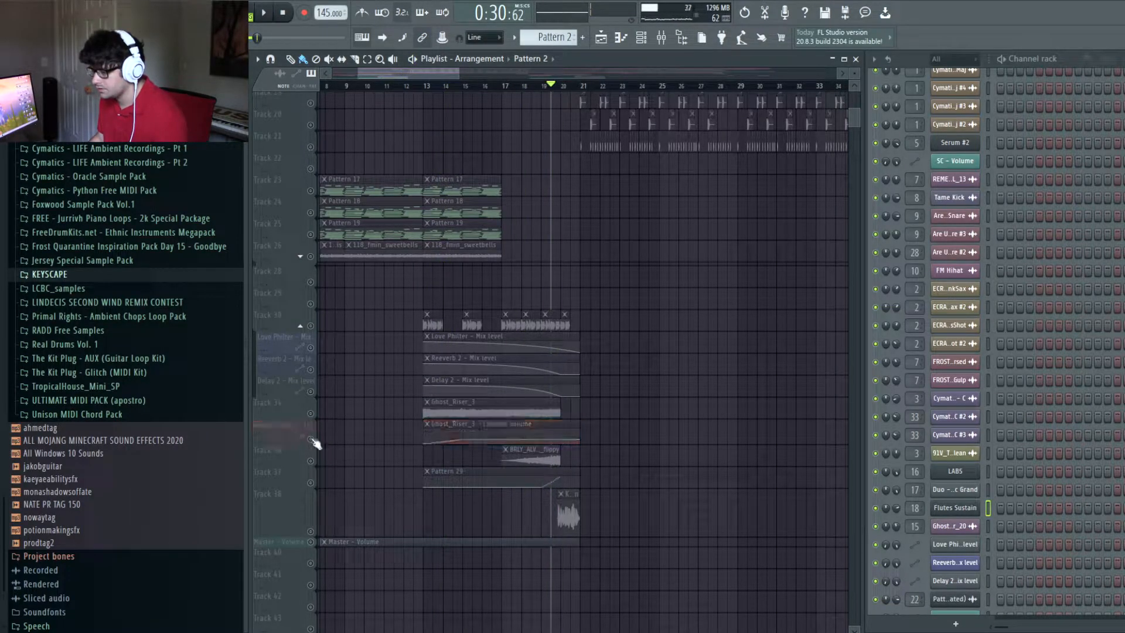
left_click(310, 460)
left_click(531, 85)
key("space")
scroll(544, 88, "up", 3)
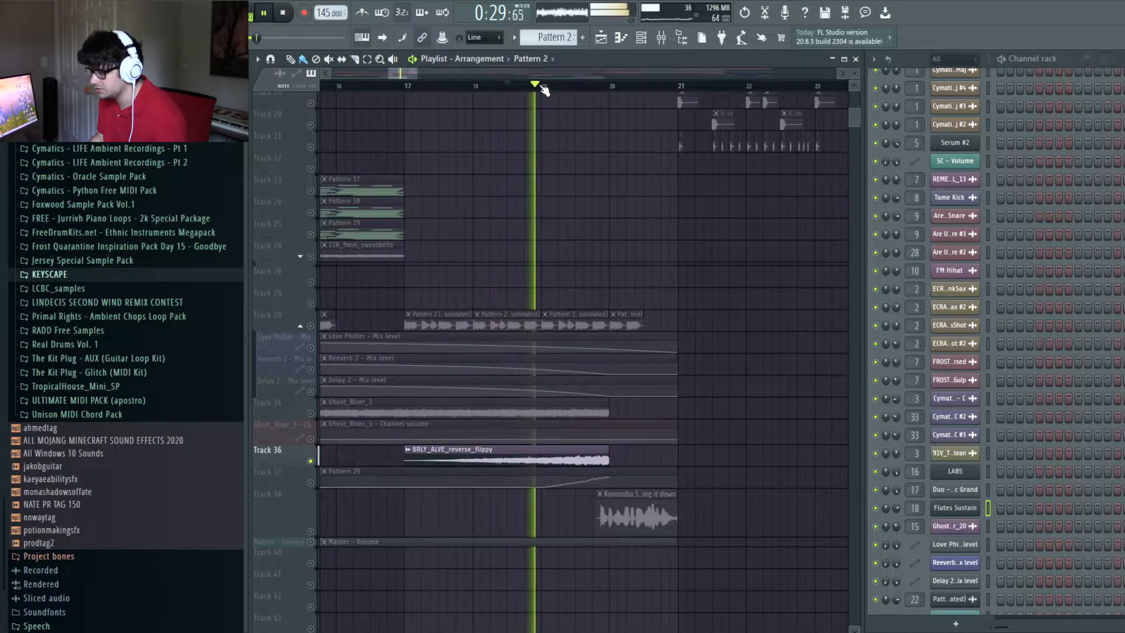
scroll(544, 88, "down", 4)
key("space")
Step: Solo track 37, listen to its Pattern 29 clip, and make Pattern 29 the active pattern
left_click(311, 460)
left_click(311, 483)
key("space")
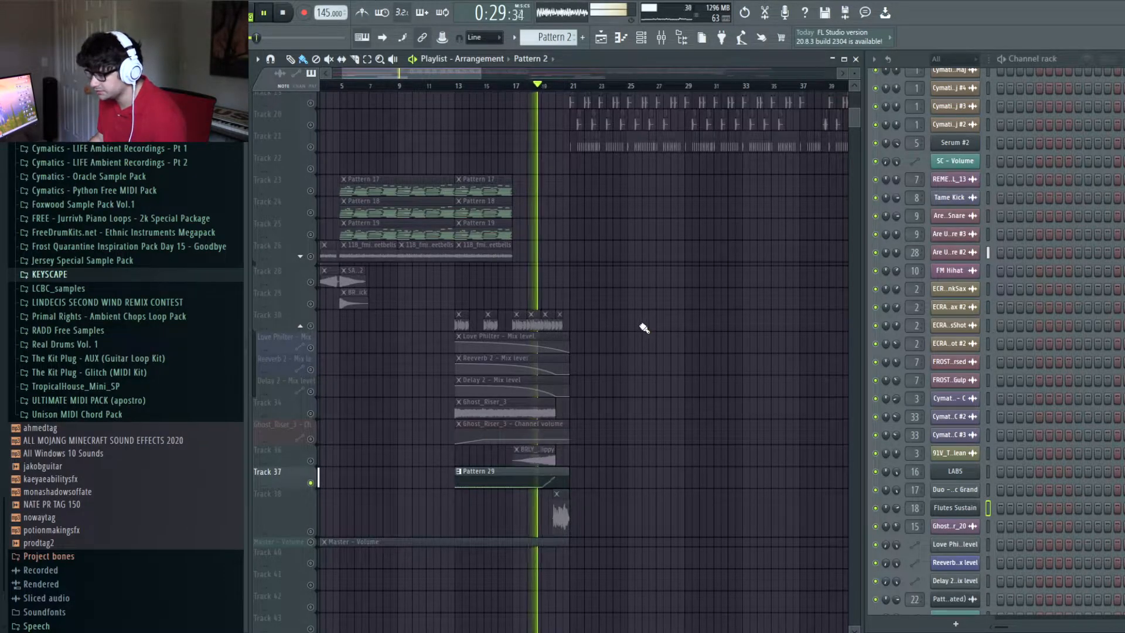
key("space")
left_click(495, 479)
Step: Open the Are U Crazy Snare #2 sampler, locate its file in the browser, fold the Decap.Drums.That.Knock.Vol.8 folder, and close the sampler
left_click(955, 252)
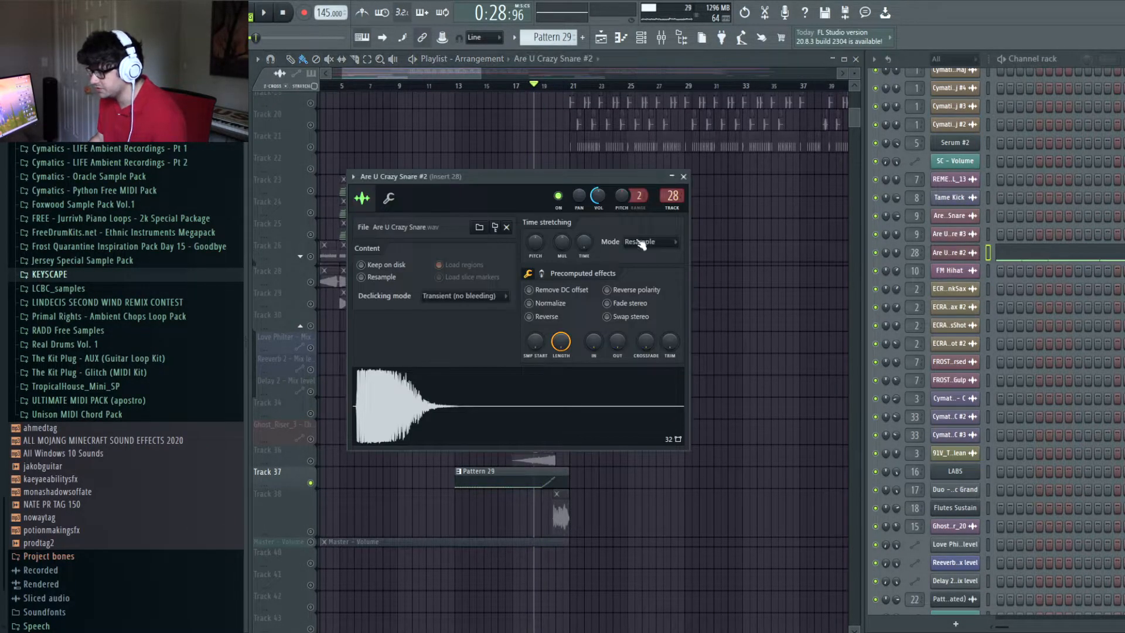
left_click(495, 226)
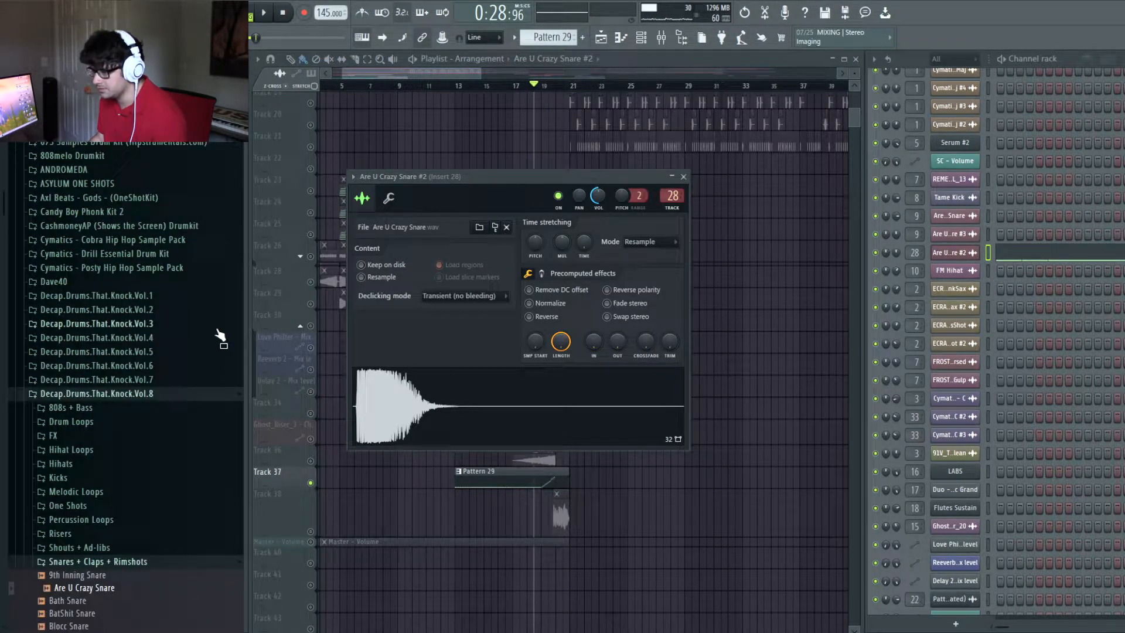
left_click(122, 394)
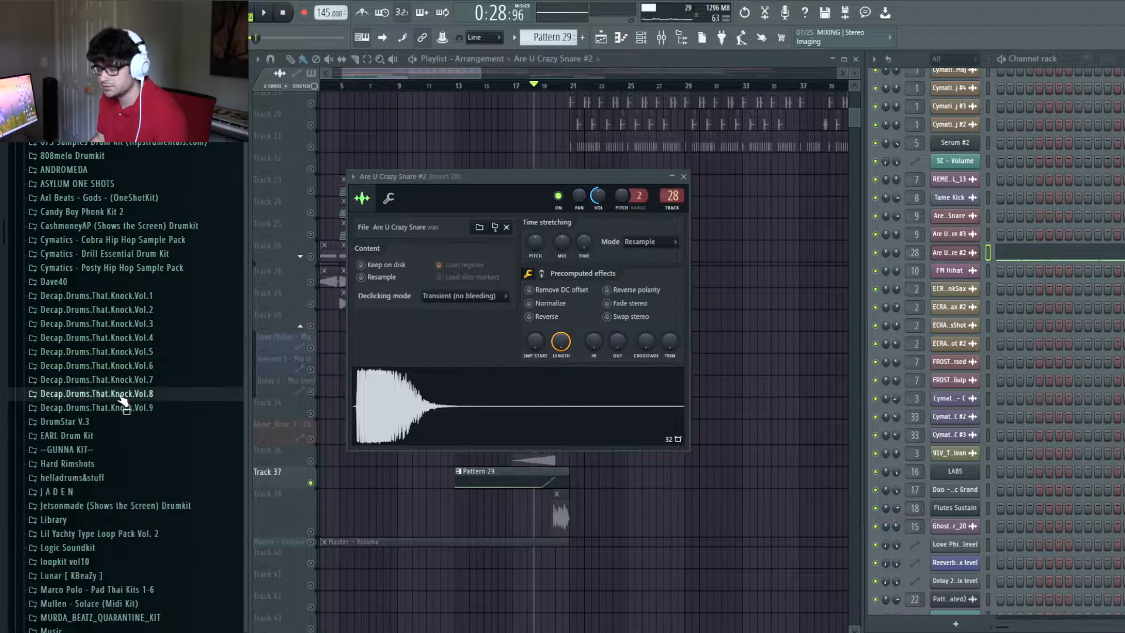
left_click(682, 177)
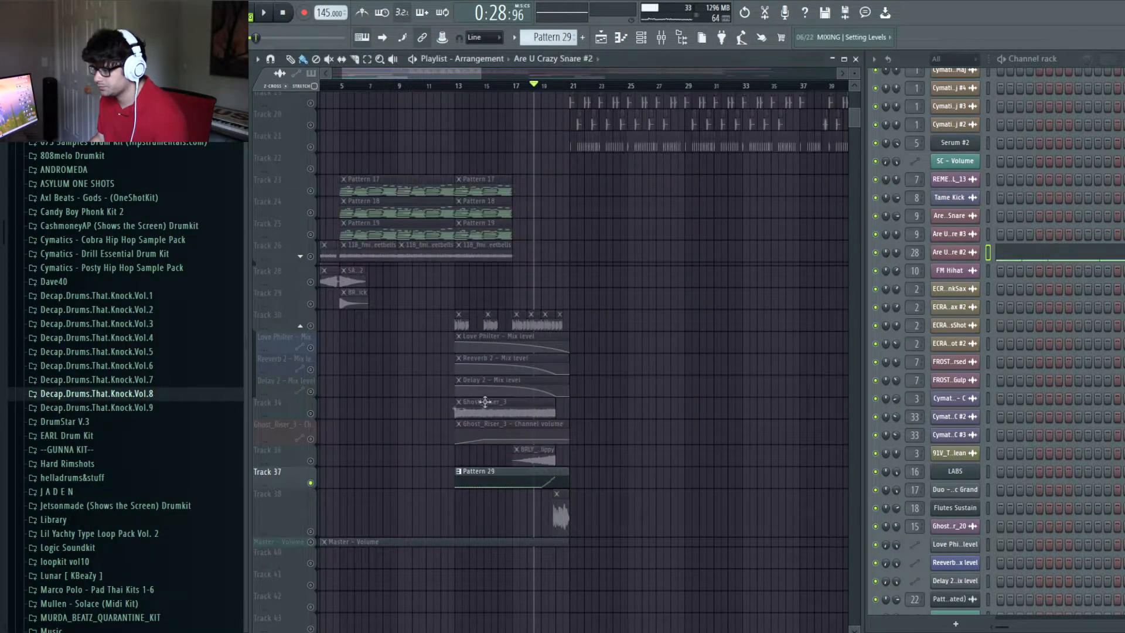
Step: Play the build-up from bar 13 with all tracks unmuted, folding the automation under track 34
left_click(460, 88)
key("space")
scroll(520, 146, "up", 3)
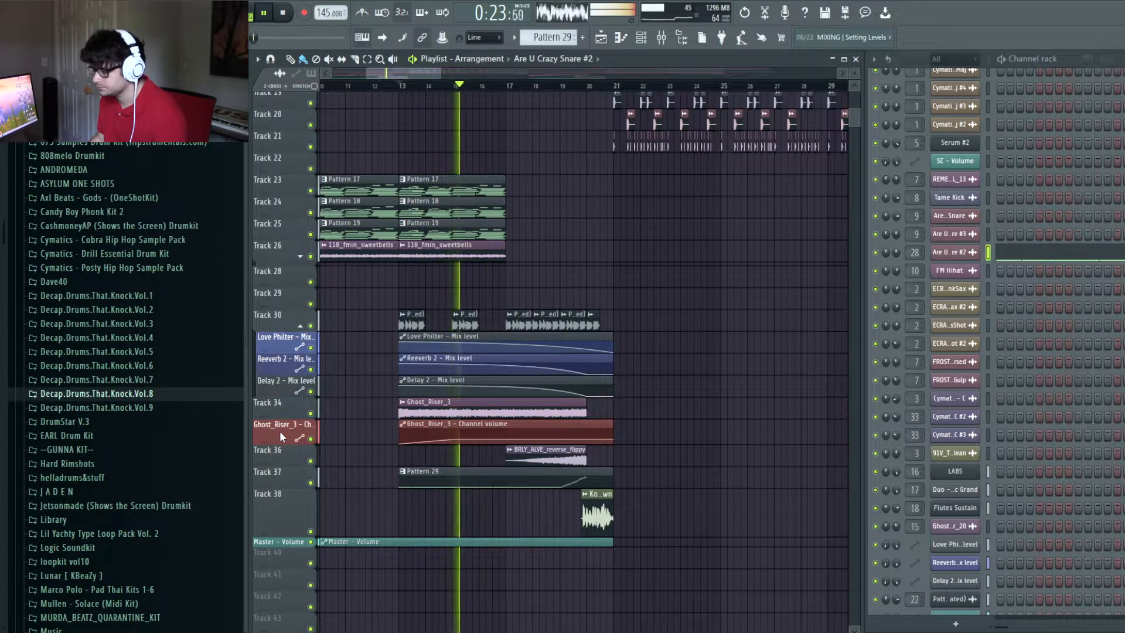
left_click(300, 414)
scroll(595, 238, "down", 5)
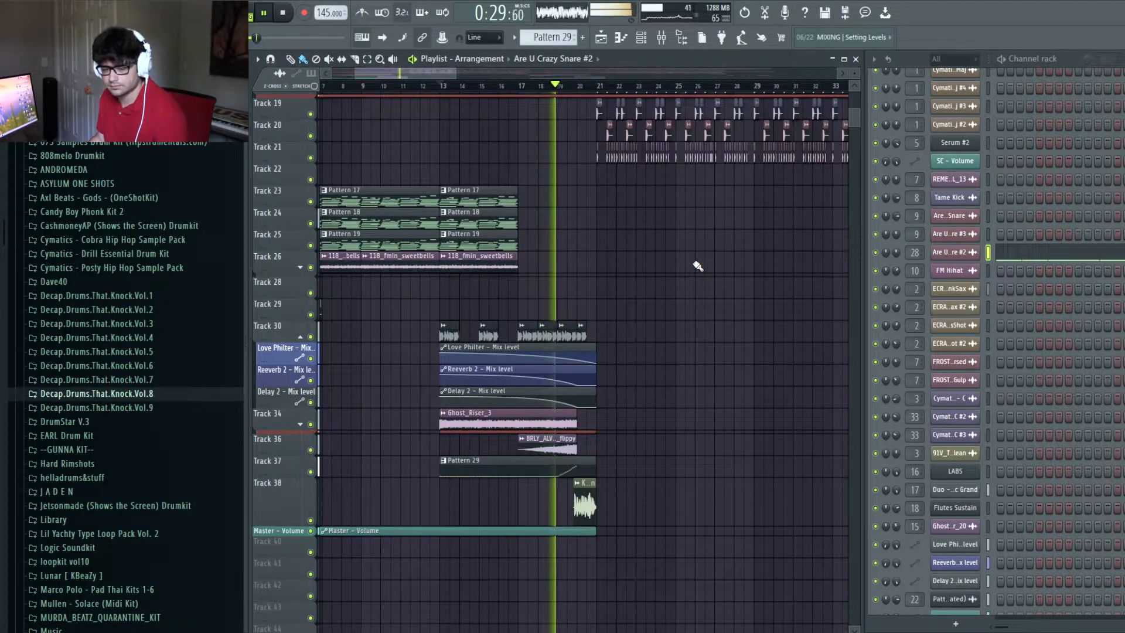
scroll(697, 267, "down", 1)
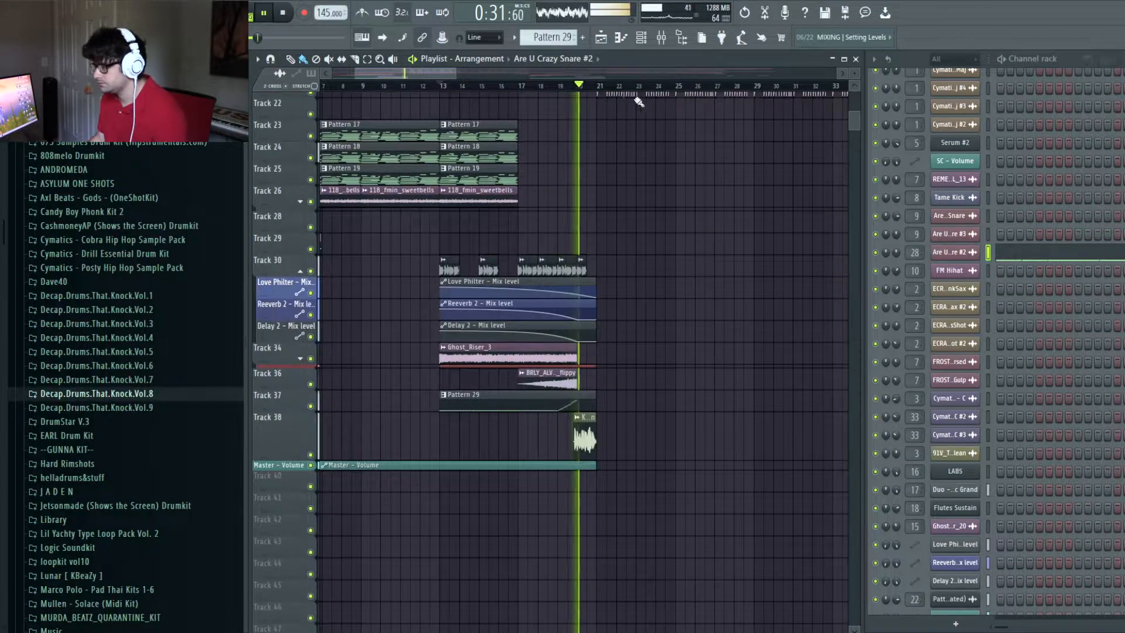
scroll(642, 104, "up", 3)
key("space")
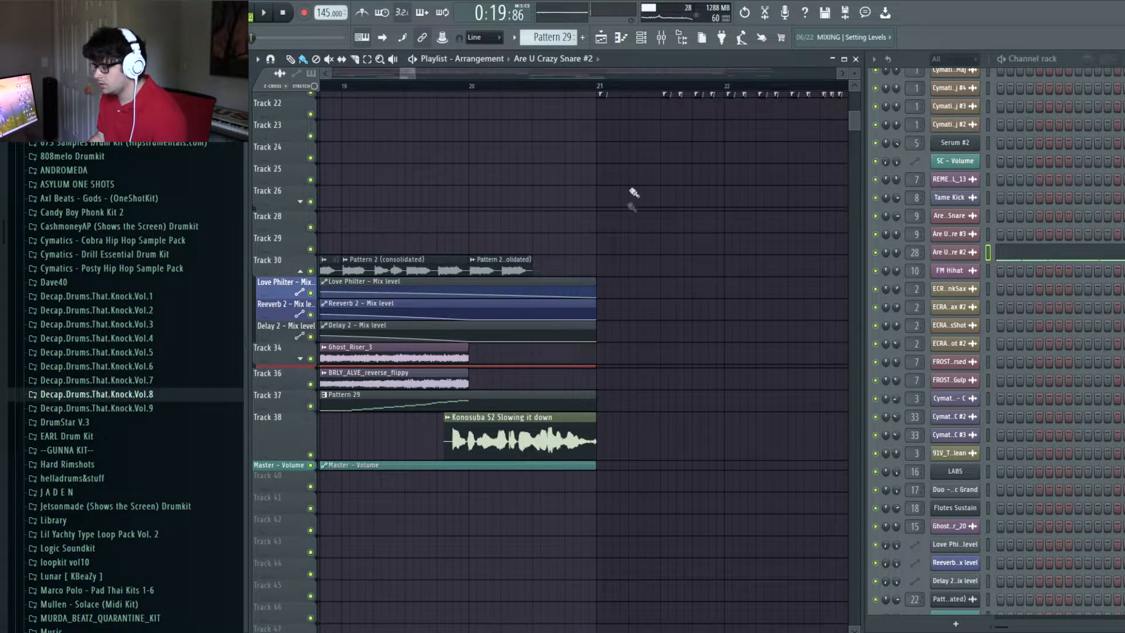
Step: Select the Konosuba S2 Slowing it down clip, place the playhead at its start, and solo track 38
left_click(519, 421)
left_click(446, 88)
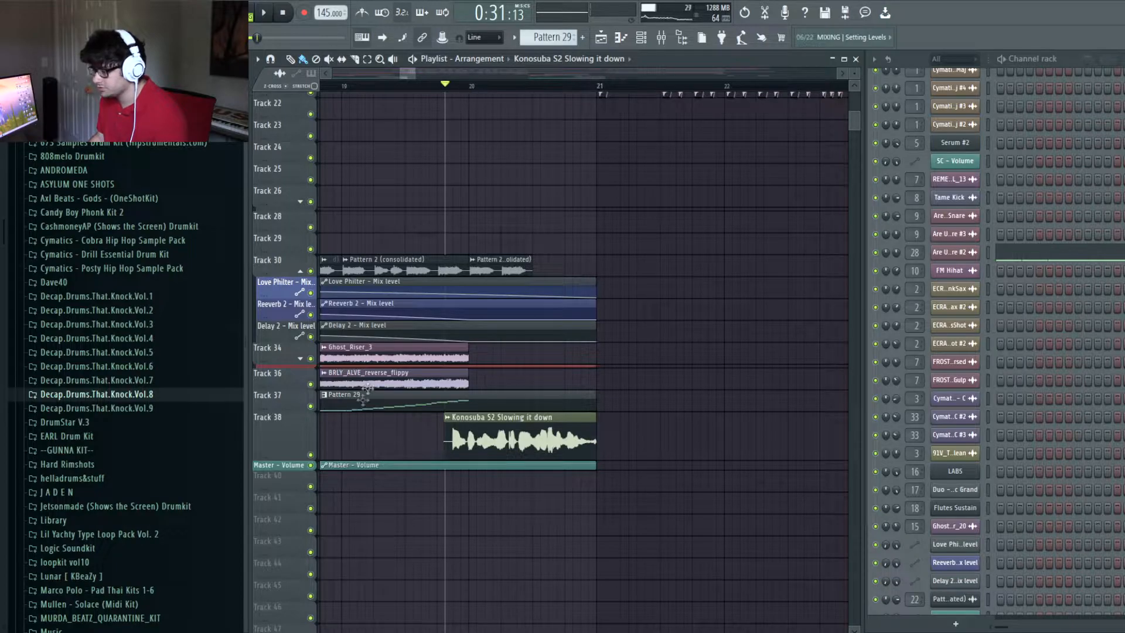
left_click(310, 455, "ctrl")
Step: Open the Konosuba clip's sampler, locate its file in the browser, close the sampler, and fold the Konosuba Voice Lines folder
double_click(519, 433)
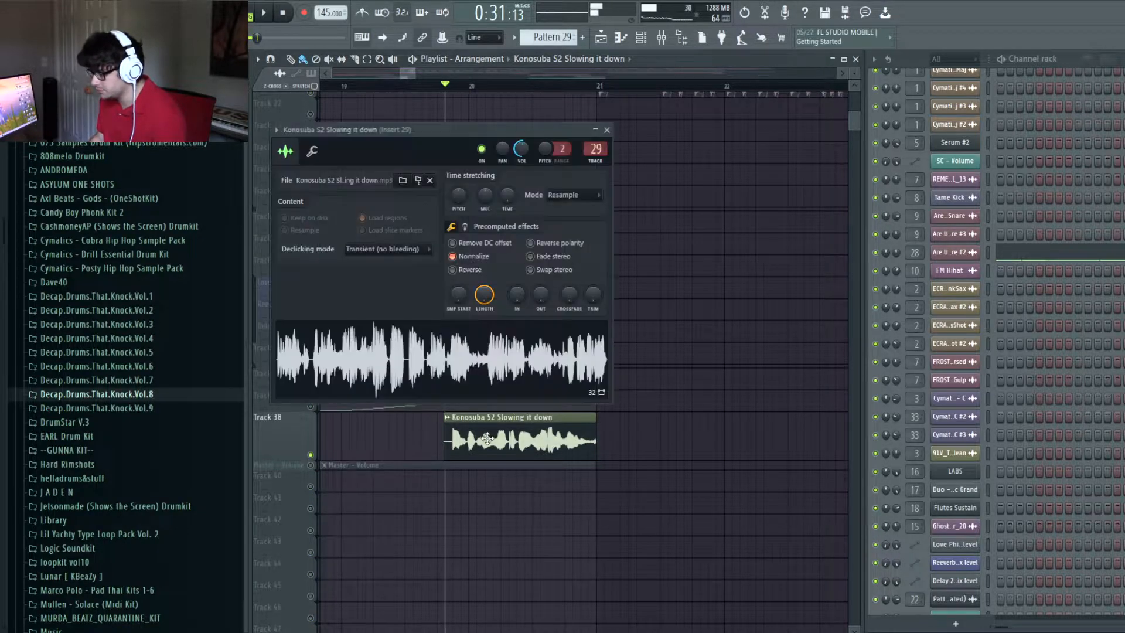
left_click(418, 180)
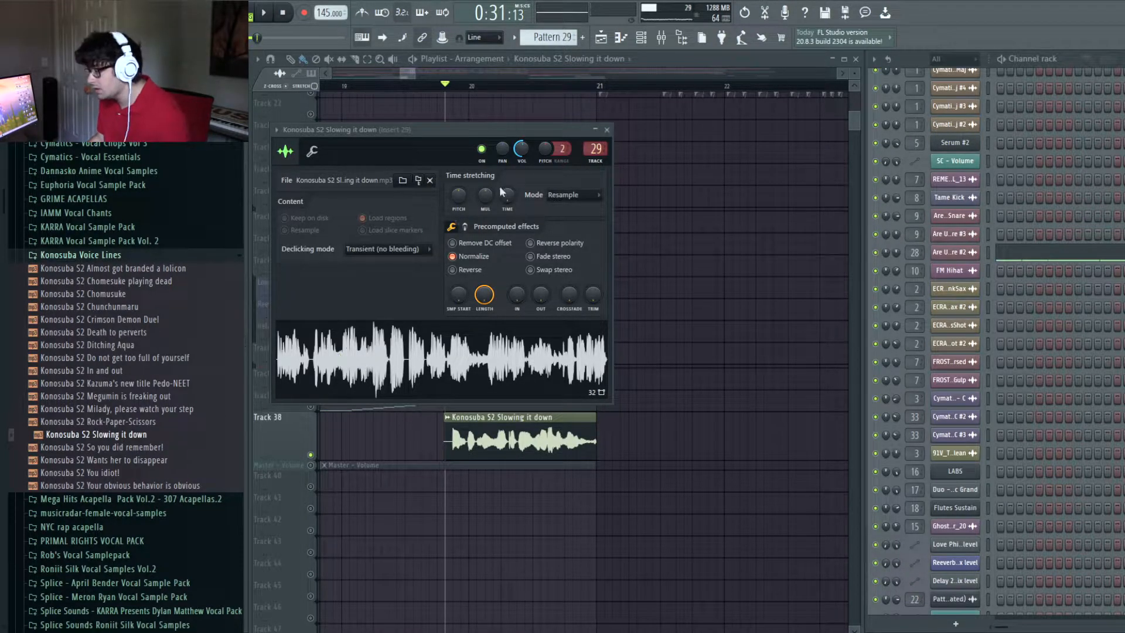
left_click(608, 129)
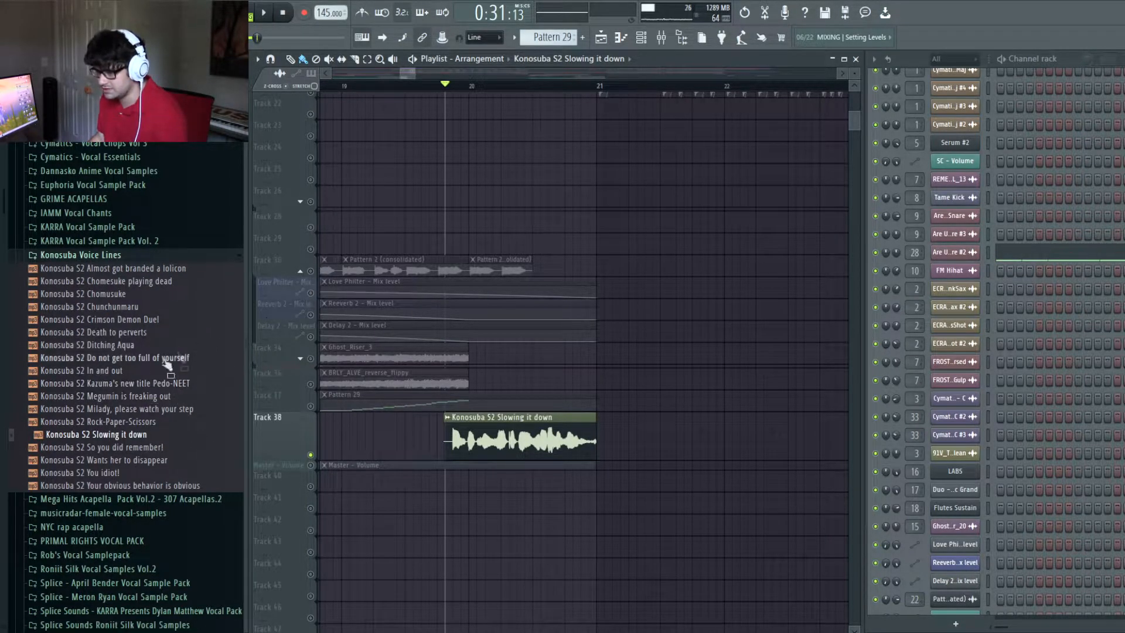
left_click(135, 257)
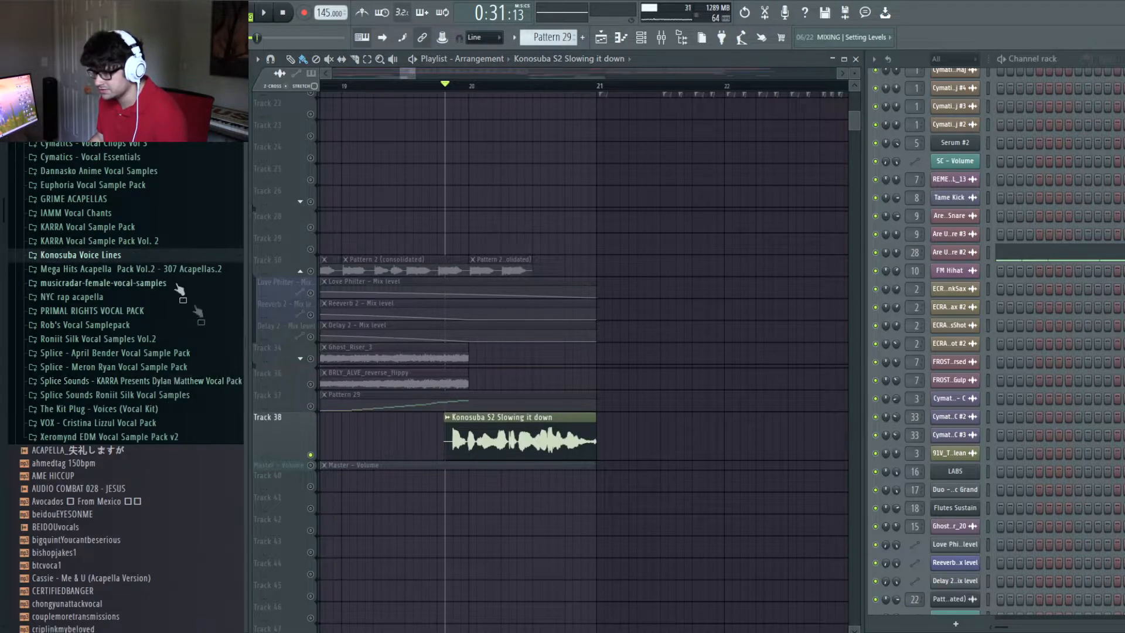
scroll(159, 388, "up", 5)
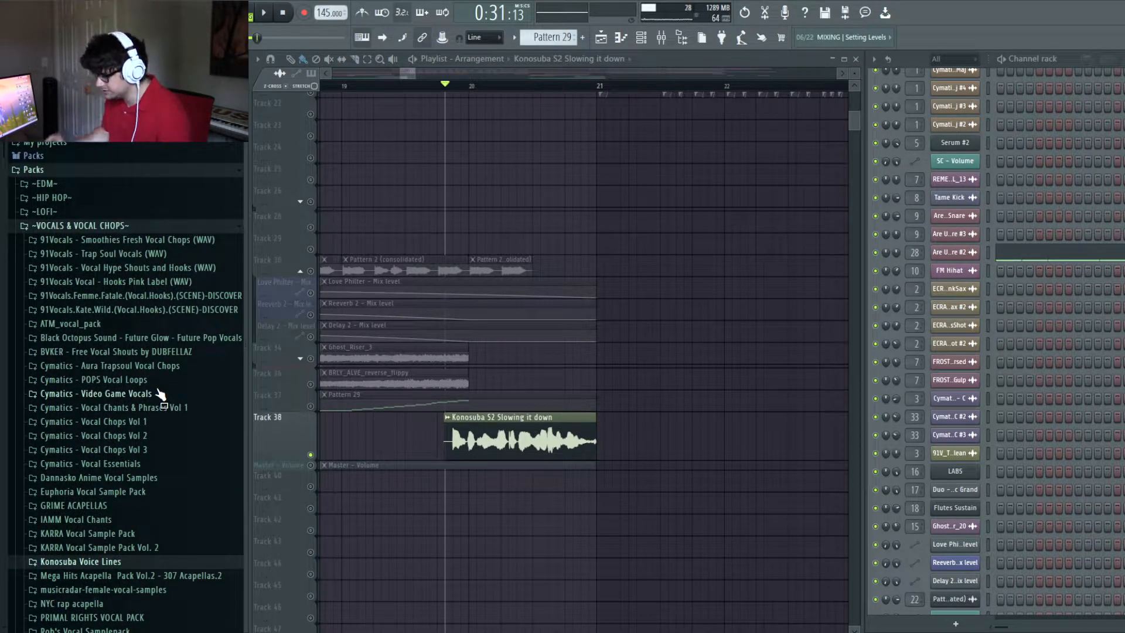
Step: Unsolo track 38, place the playhead at bar 21, and play the drop with all tracks
right_click(311, 455)
scroll(508, 89, "down", 2)
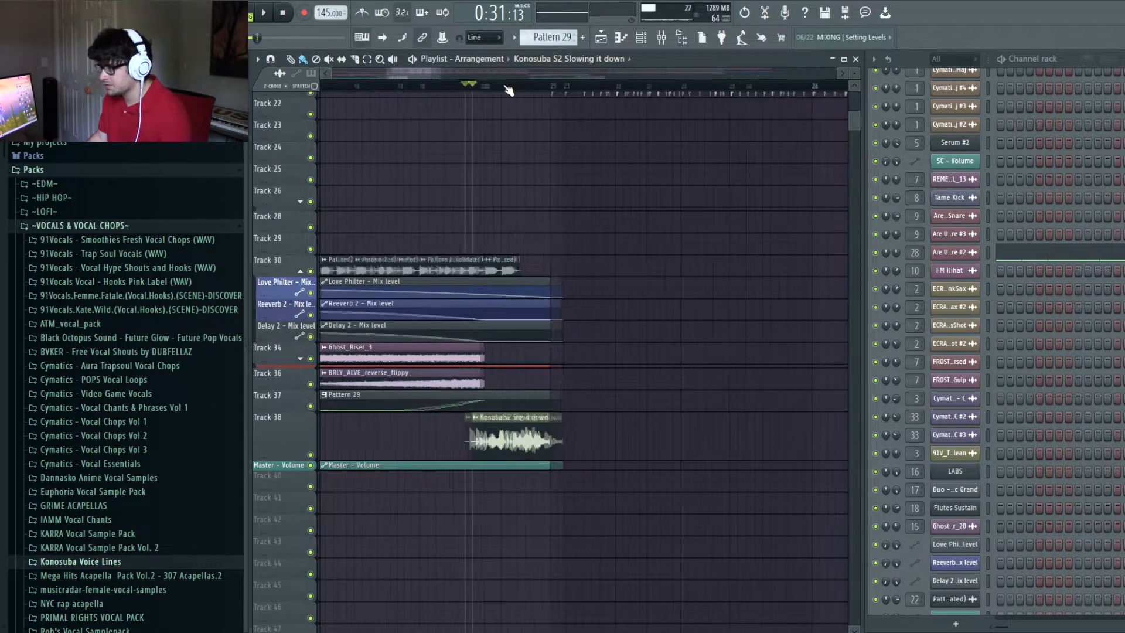
left_click_drag(854, 120, 859, 77)
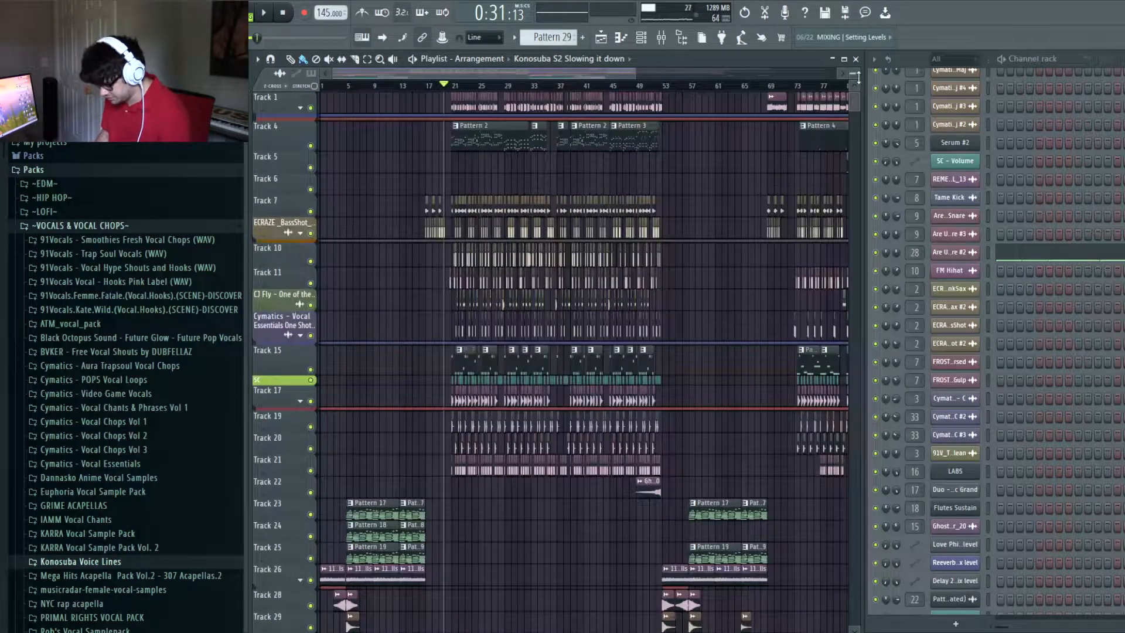
scroll(457, 89, "up", 5)
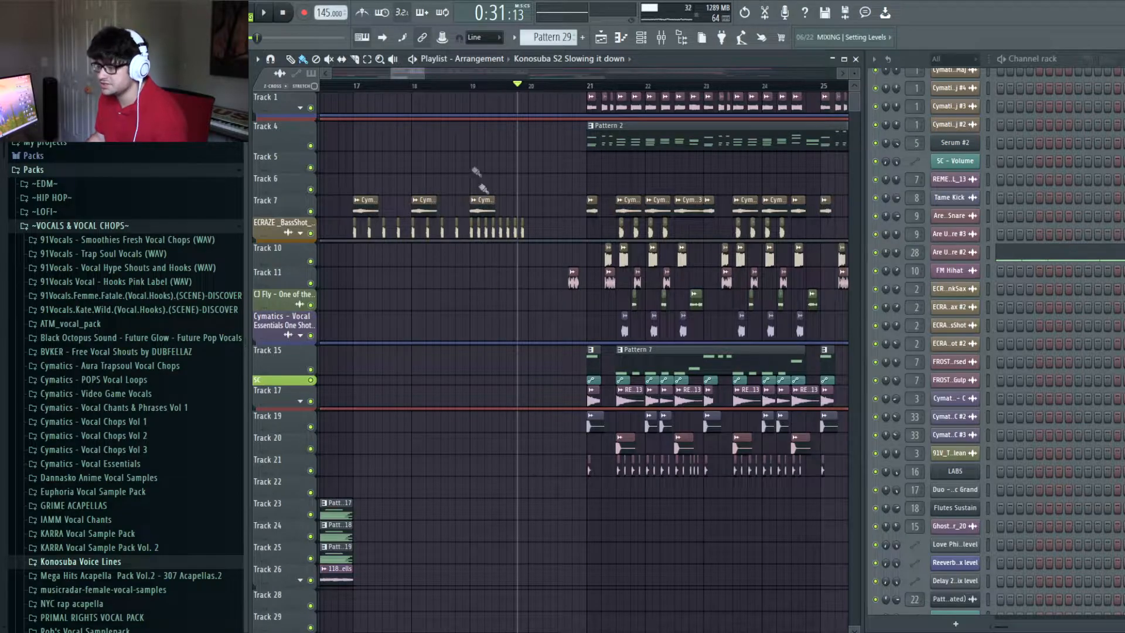
scroll(447, 181, "right", 4)
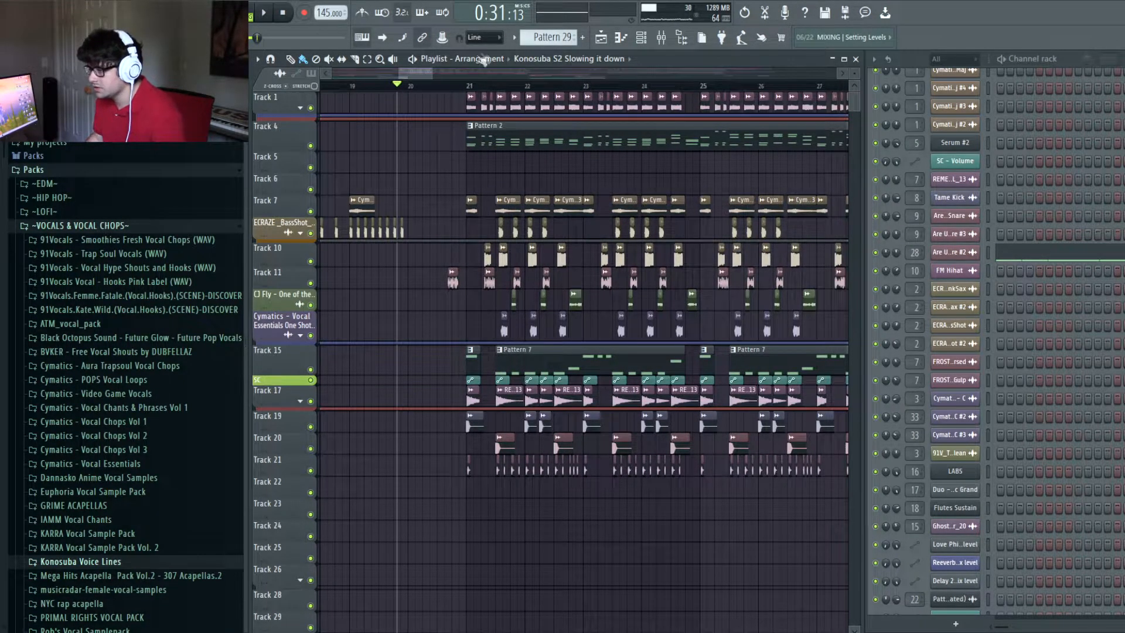
scroll(586, 187, "down", 3)
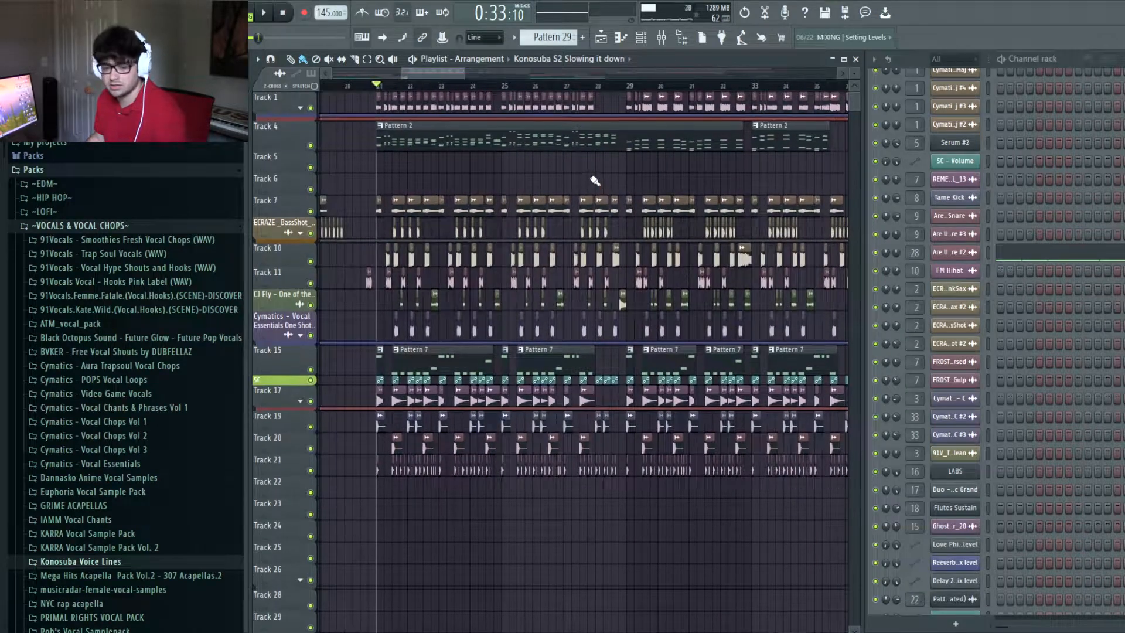
key("space")
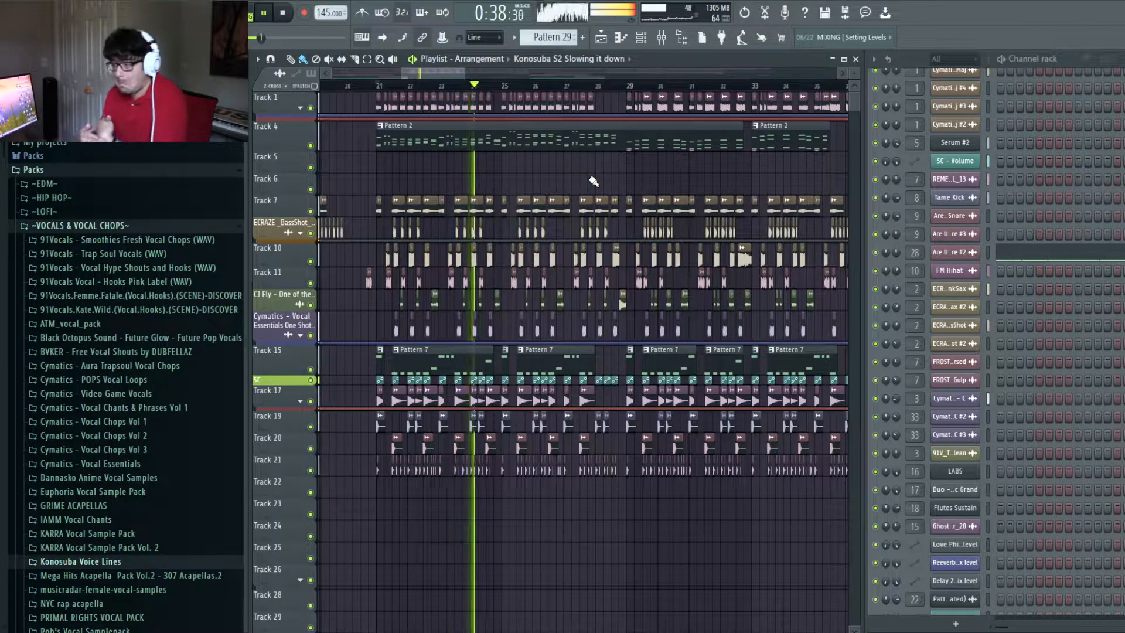
key("space")
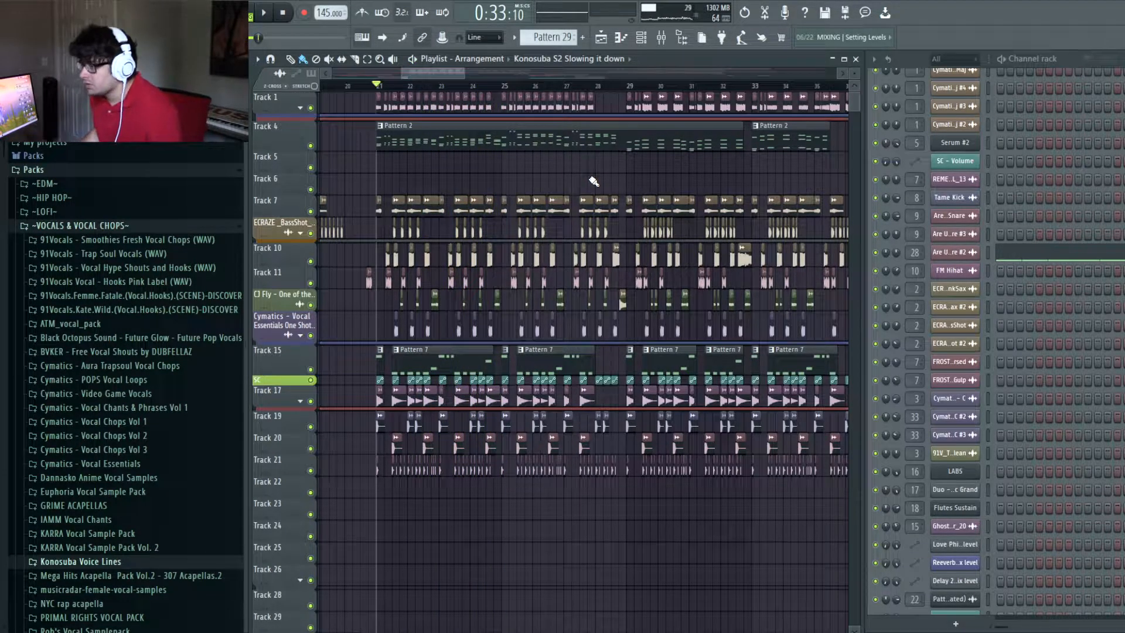
Step: Unfold and solo track 1 with its Reeverb 2 and channel volume automations, select the first beauty_products clip, and play from bar 21
scroll(436, 95, "left", 5)
scroll(498, 96, "right", 3)
scroll(500, 95, "up", 3)
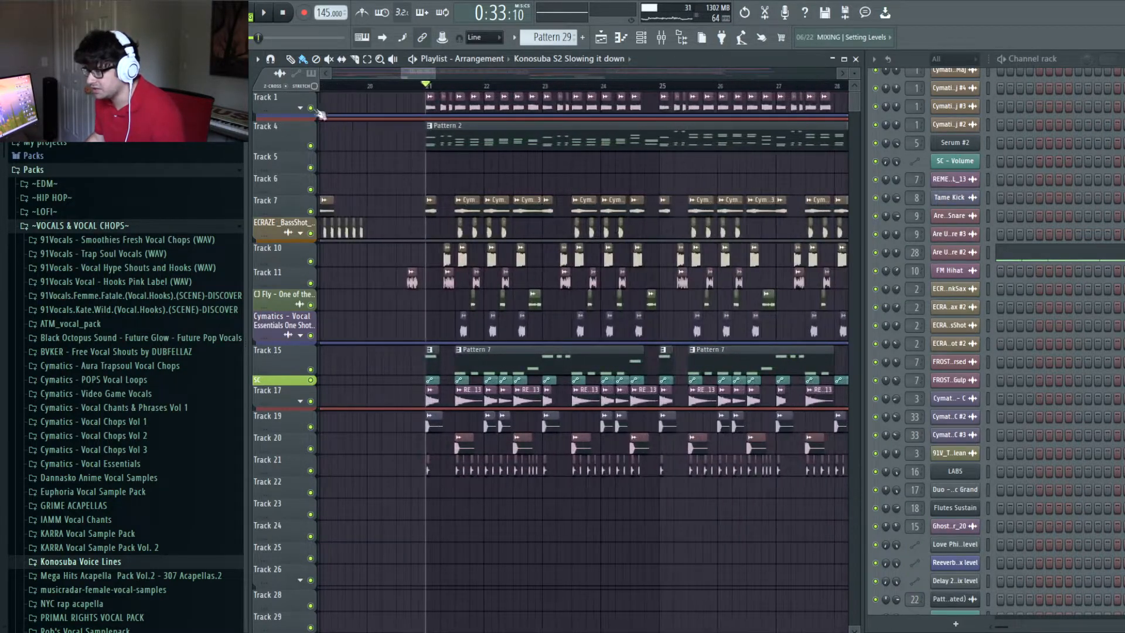
left_click(300, 108)
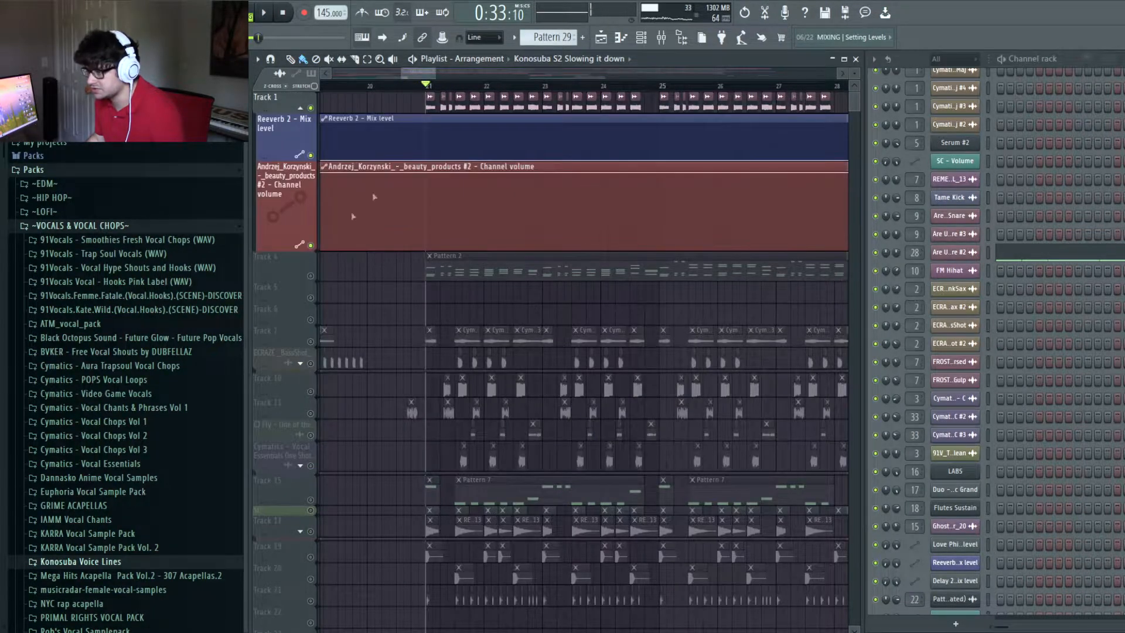
scroll(455, 88, "up", 2)
scroll(456, 89, "up", 2)
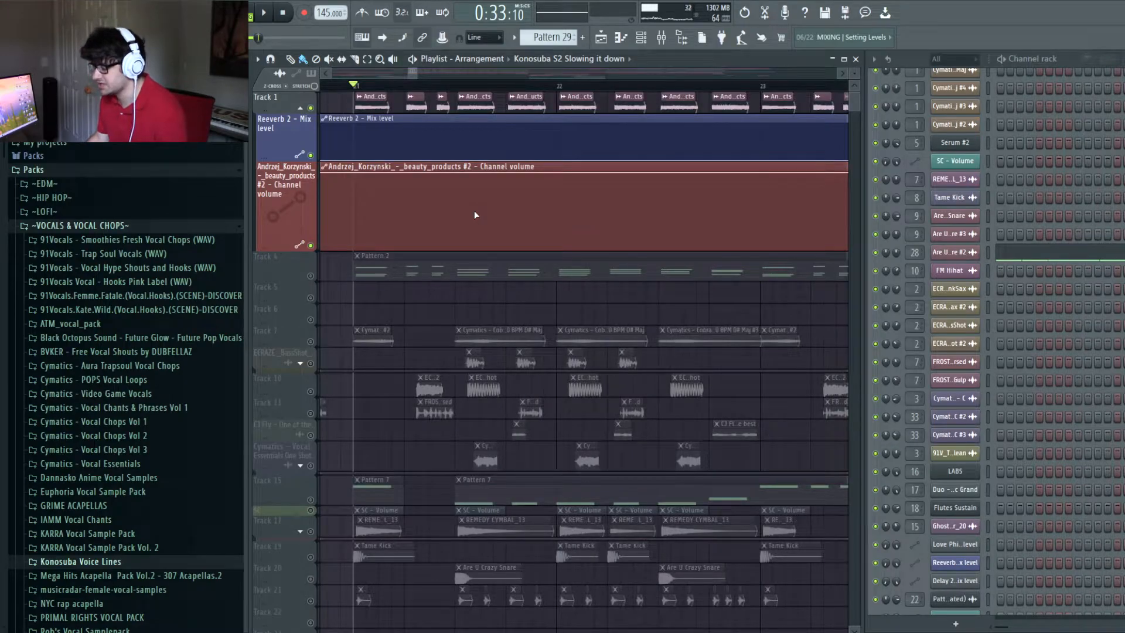
scroll(372, 89, "up", 4)
left_click(434, 105)
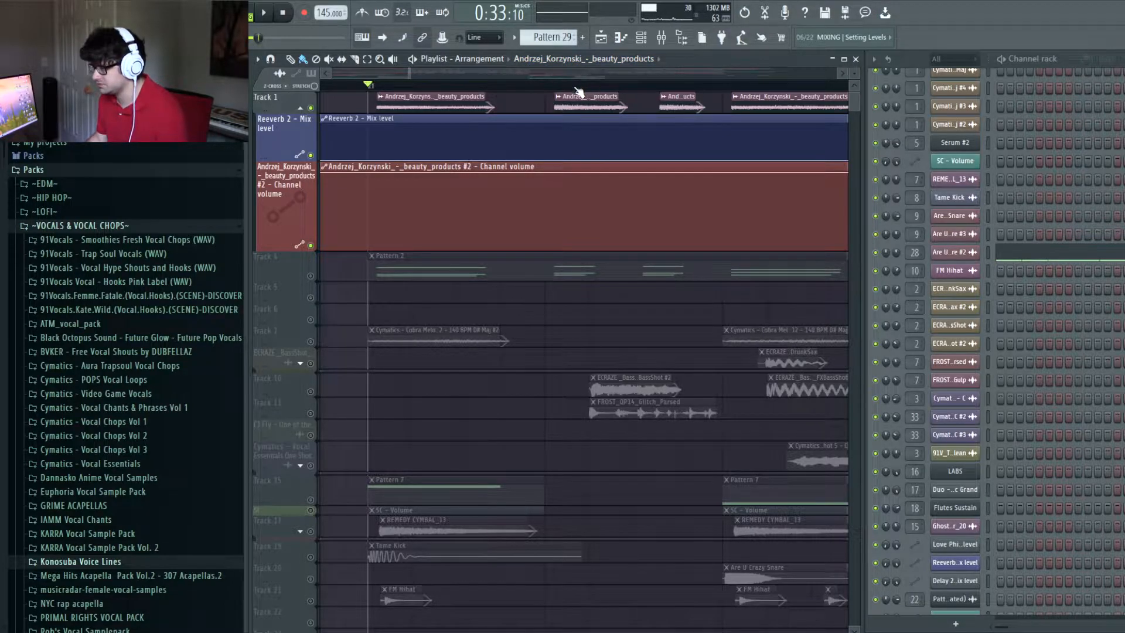
scroll(580, 88, "down", 6)
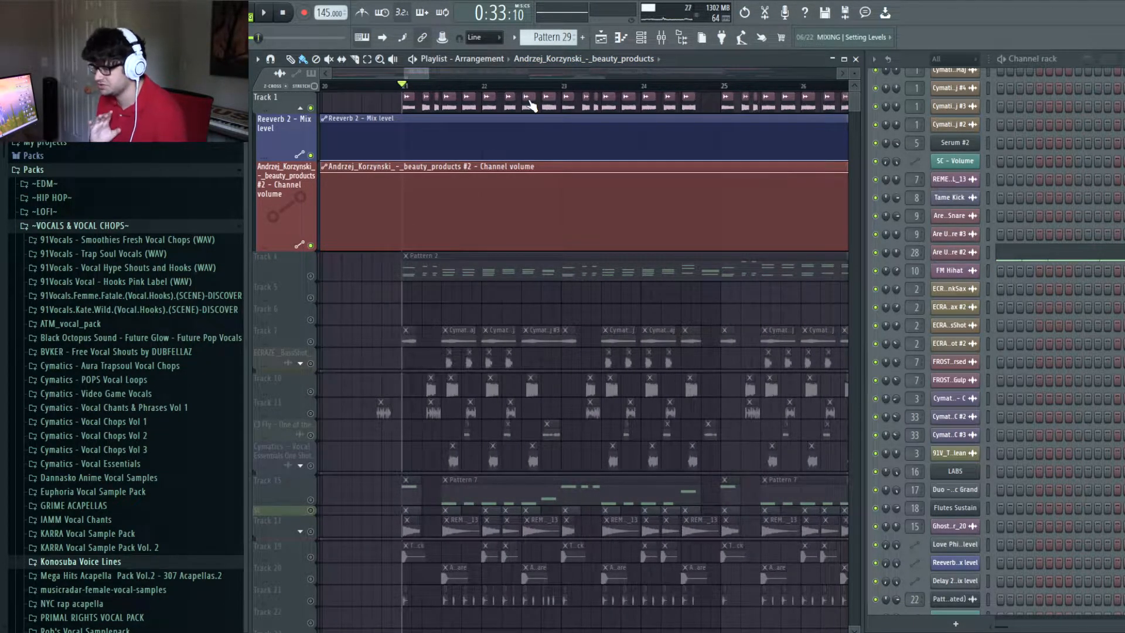
key("space")
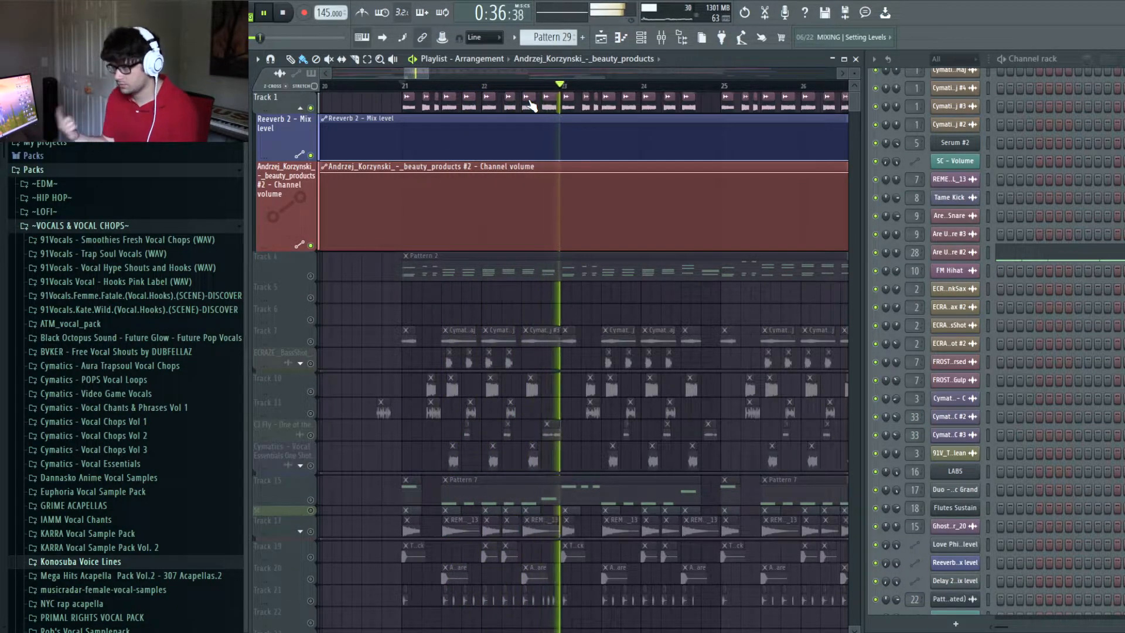
Step: Stop playback, open the beauty_products sampler channel, and bring up its mixer Insert 1 with the effect slots
scroll(973, 117, "up", 3)
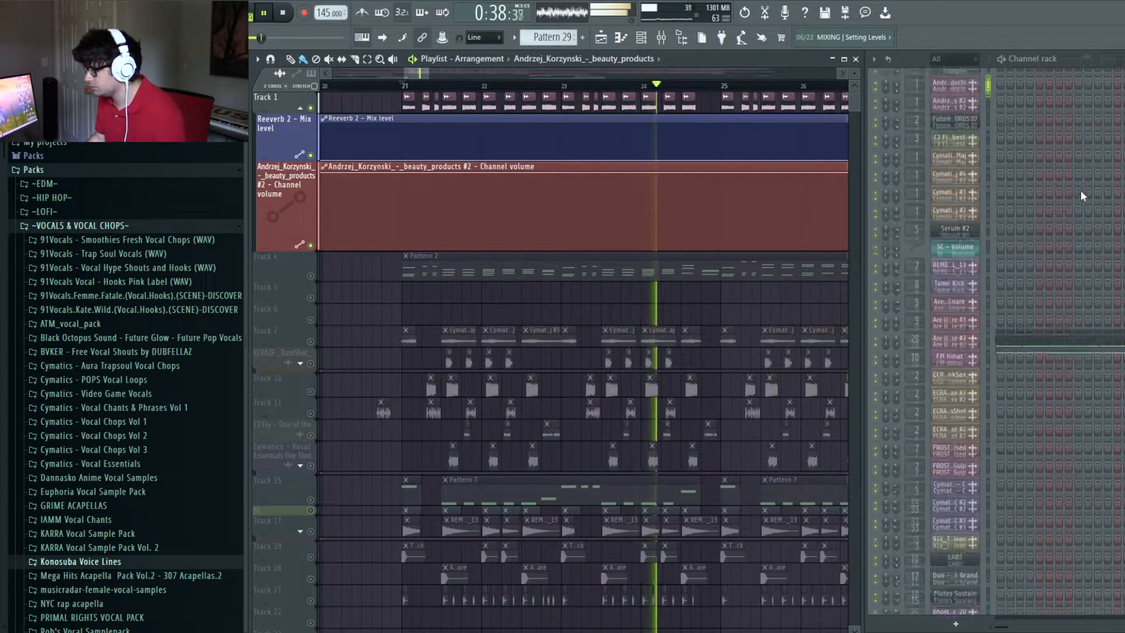
key("space")
left_click(972, 110)
key("F9")
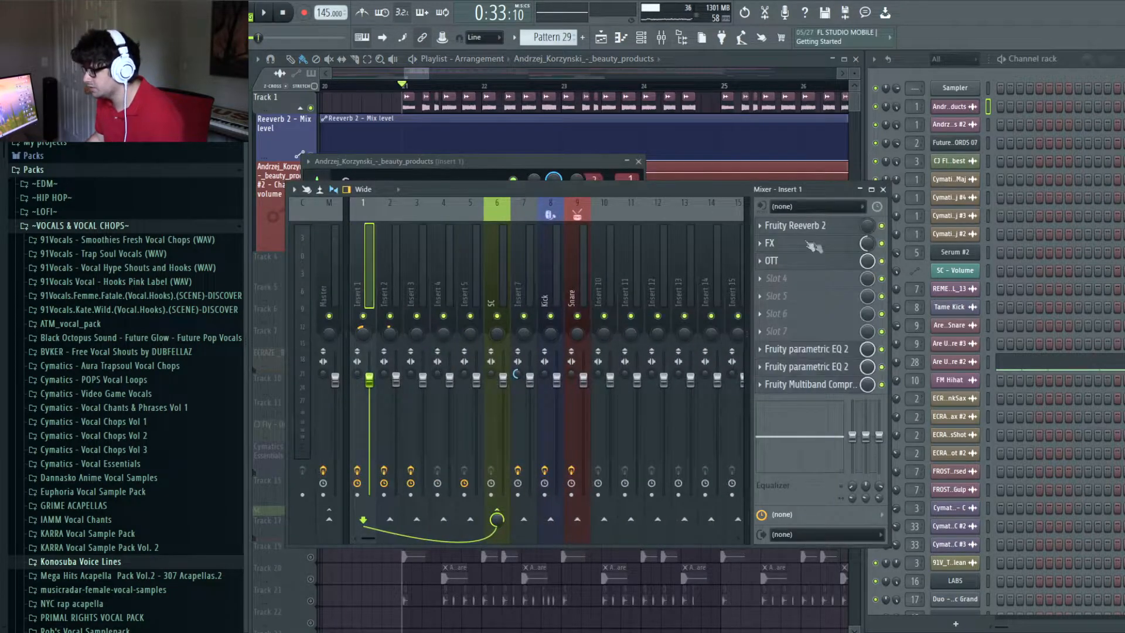
Step: Inspect the FX Effector plugin on mixer Insert 1, close it, and play the soloed sample briefly from bar 21
left_click(834, 249)
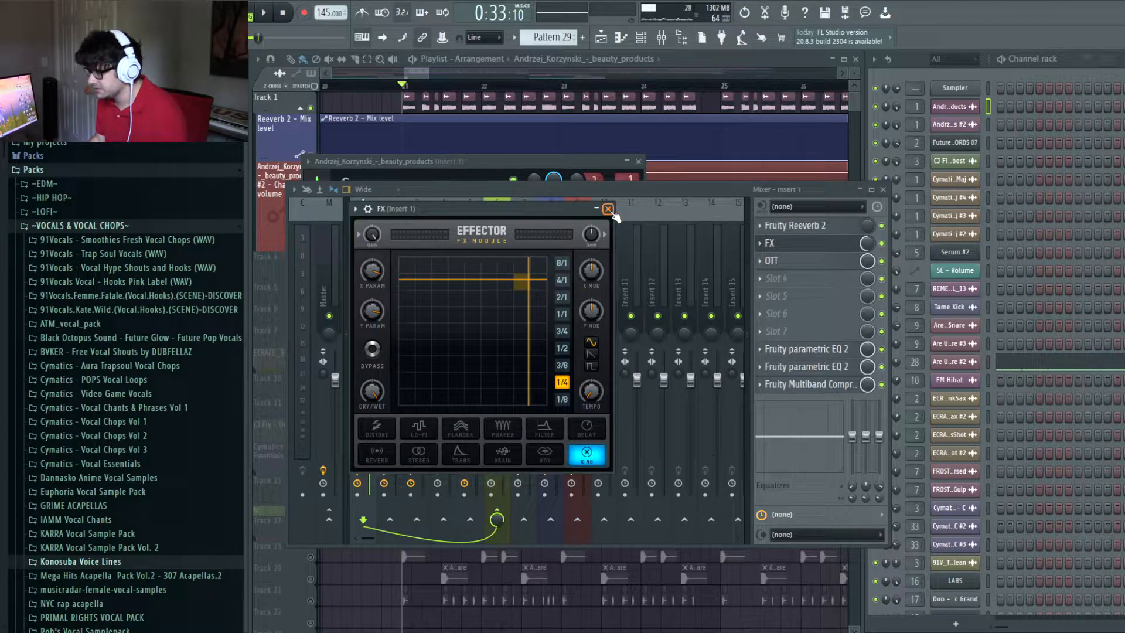
left_click(609, 209)
key("space")
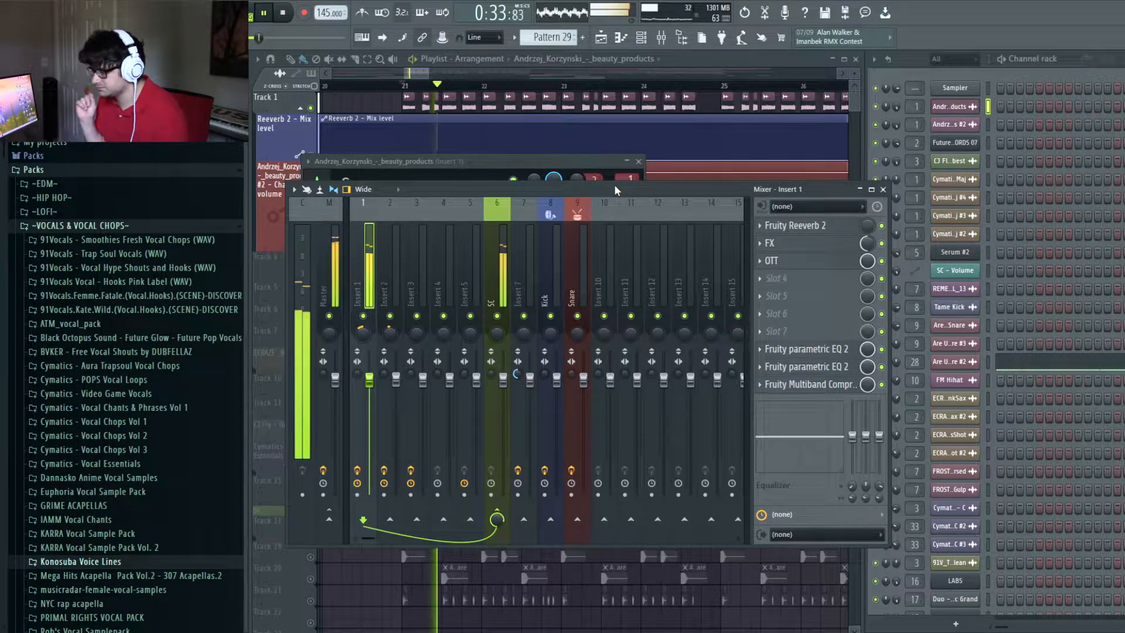
key("space")
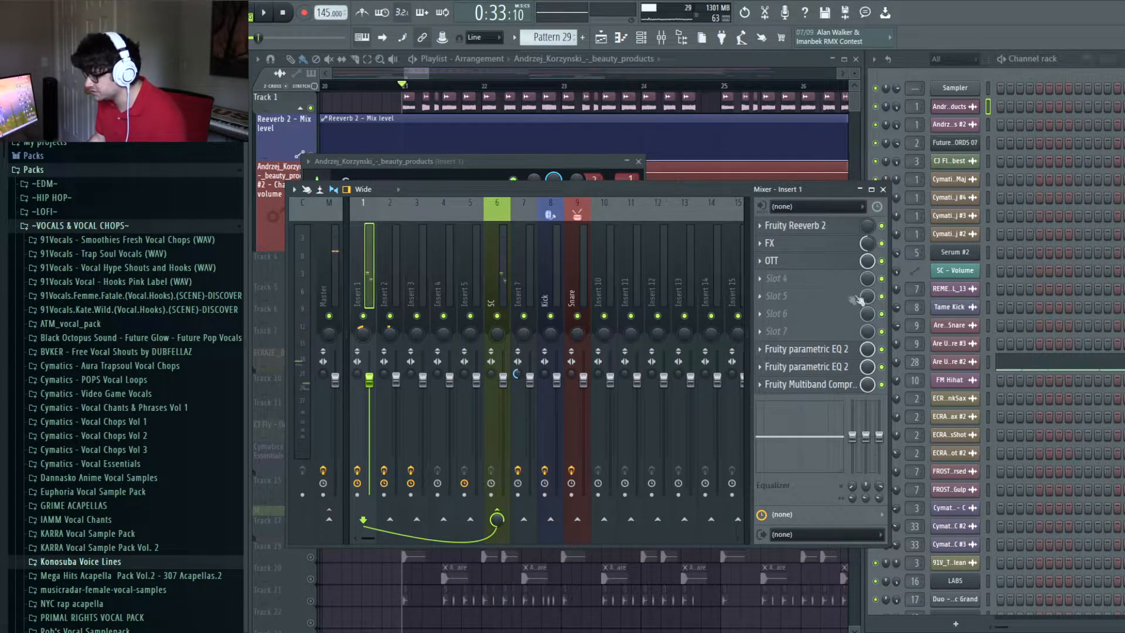
Step: Inspect Insert 1's Fruity Multiband Compressor, and close it together with the mixer and the beauty_products sampler
left_click(832, 384)
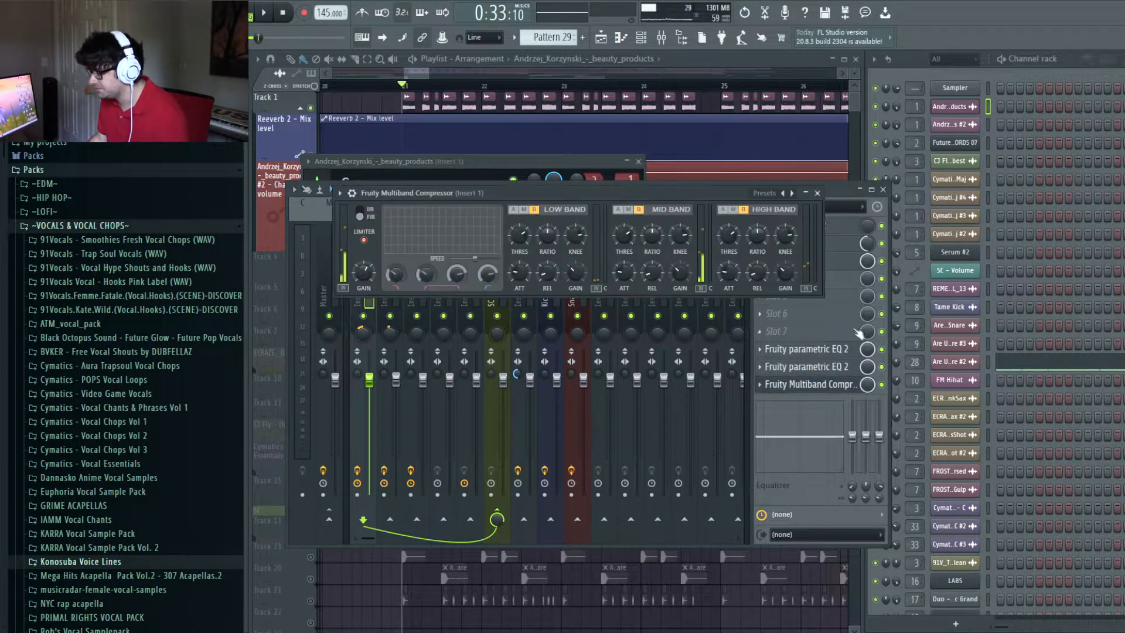
left_click(818, 194)
left_click(884, 190)
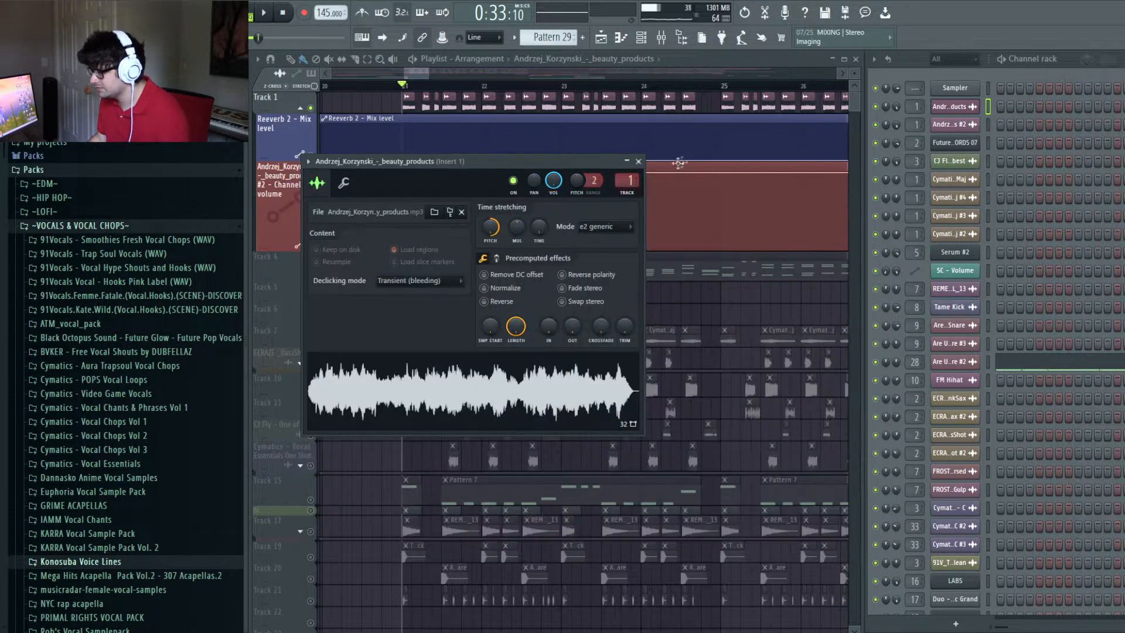
left_click(639, 162)
Step: Reopen the mixer on Insert 1, play a short moment of the soloed sample, and close the mixer
key("F9")
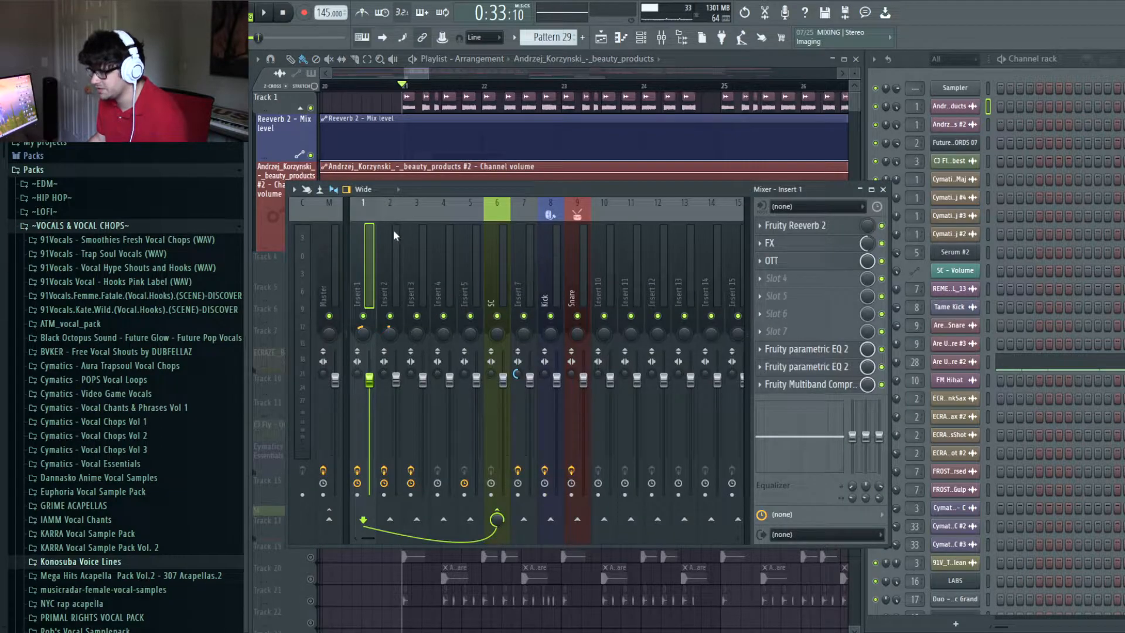
key("space")
key("space")
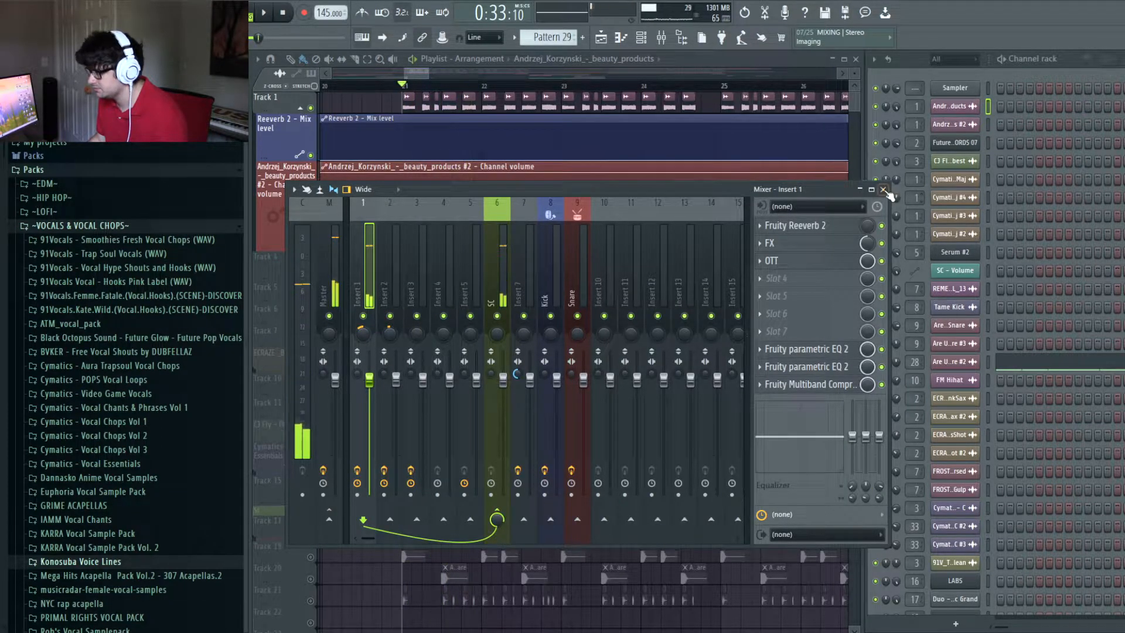
left_click(884, 189)
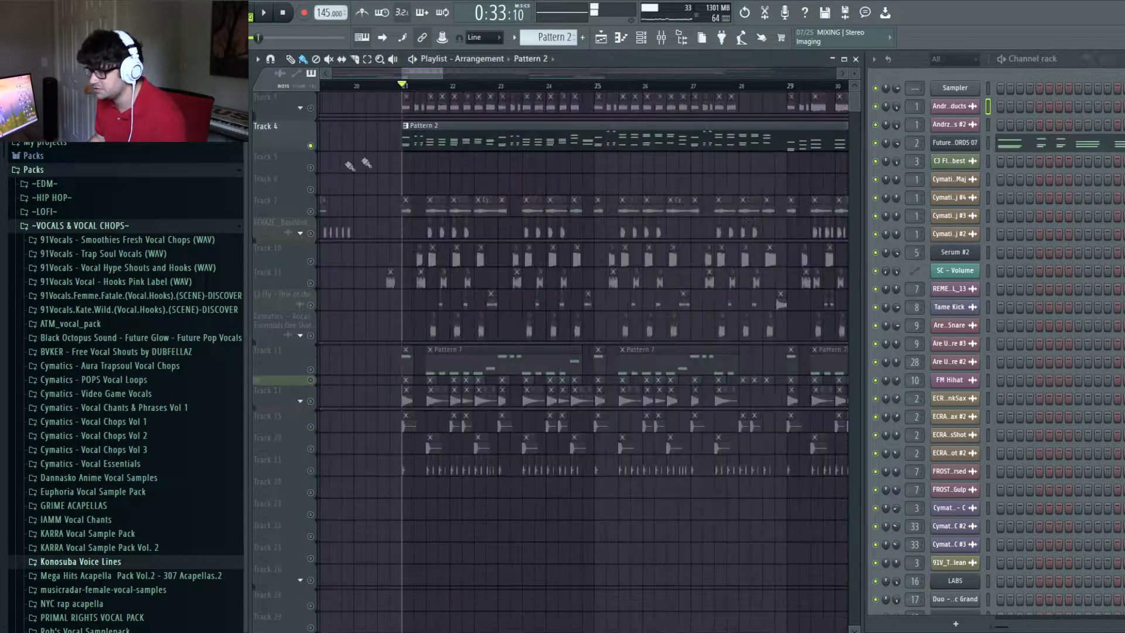
Step: Enlarge the soloed Track 4 and play its Pattern 2 clip from bar 21
left_click_drag(312, 152, 317, 195)
scroll(437, 216, "right", 1)
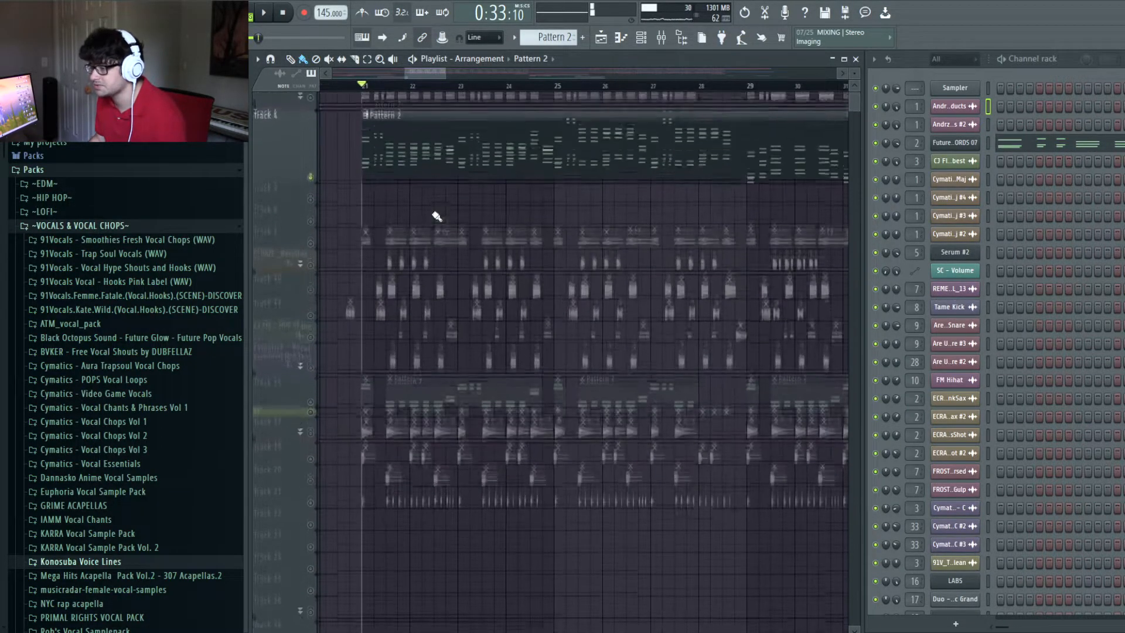
key("space")
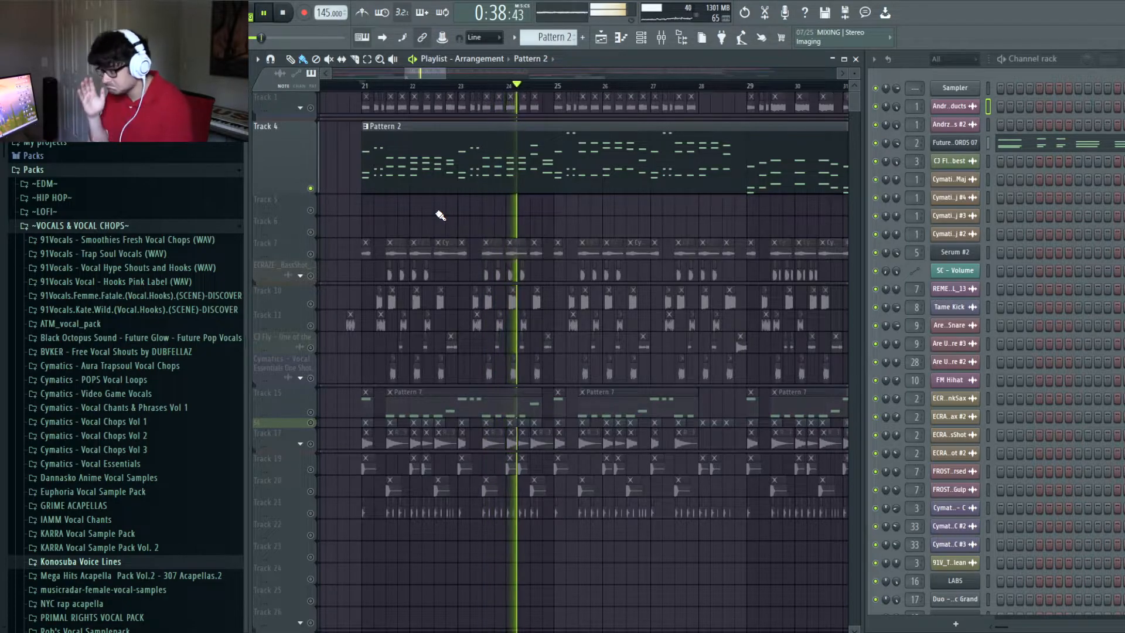
key("space")
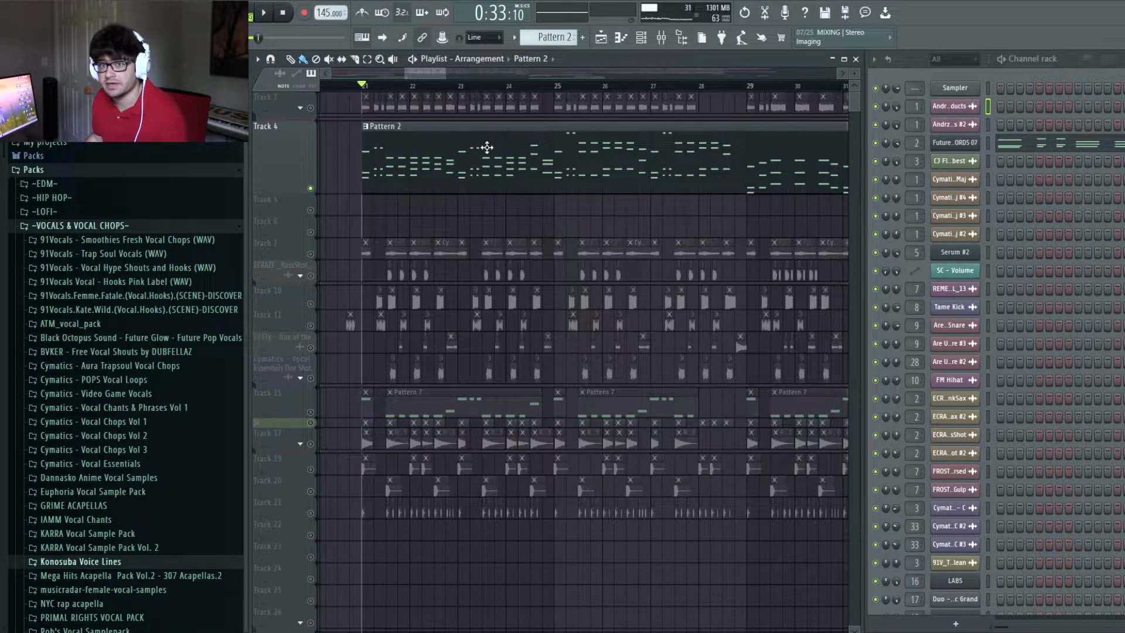
Step: View the Future Bass - CHORDS 07 Serum channel, close it, and reduce the height of Track 4
left_click(961, 145)
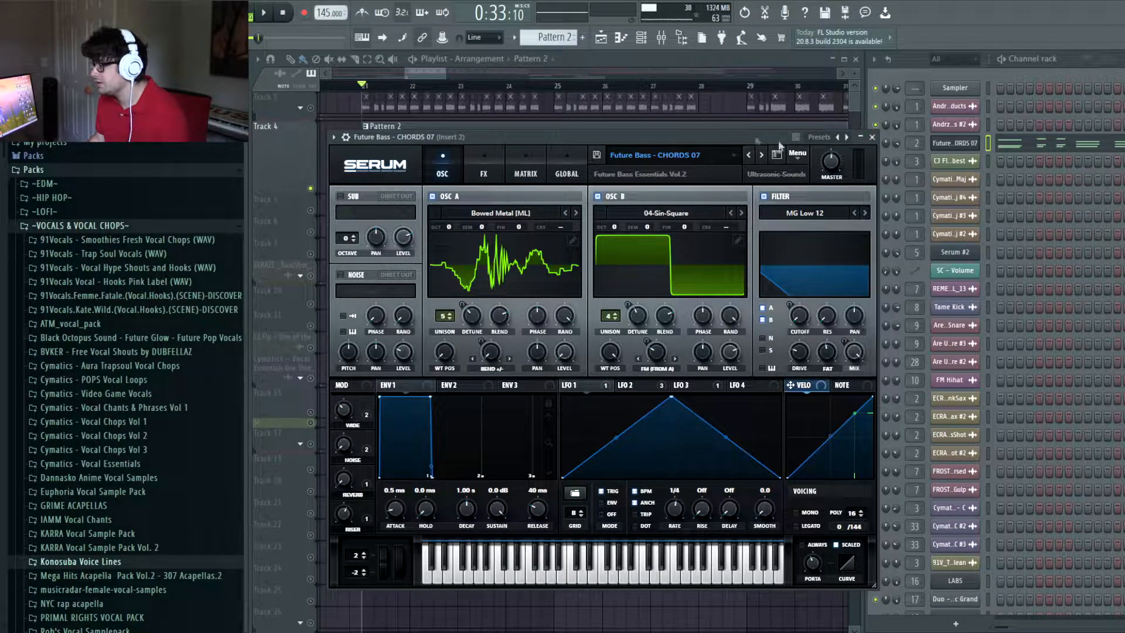
left_click(872, 137)
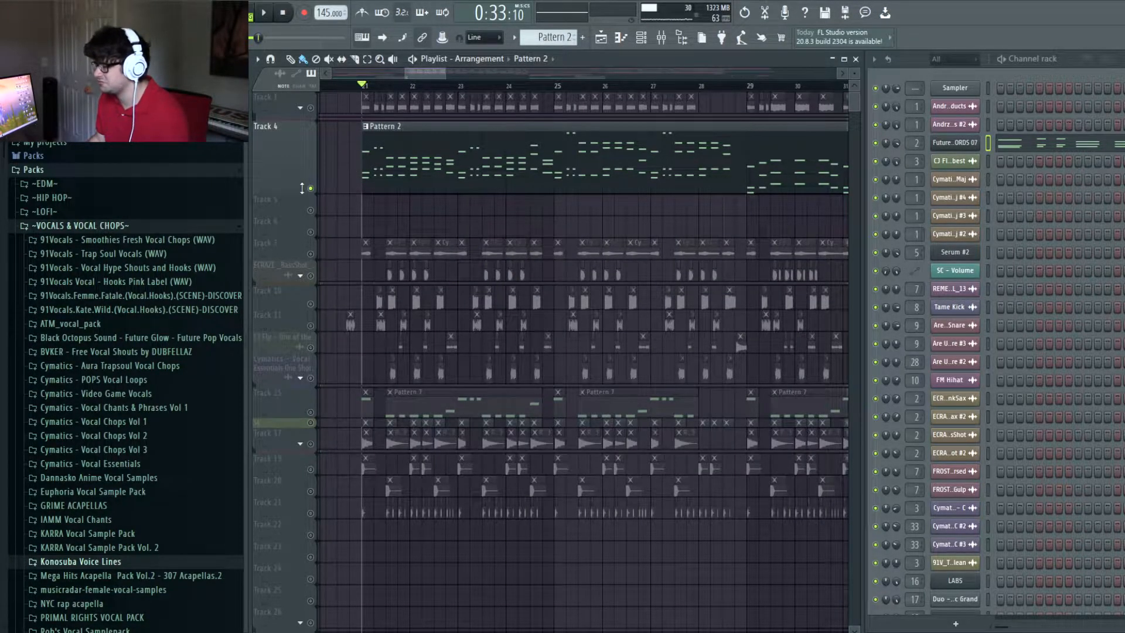
left_click_drag(303, 188, 301, 162)
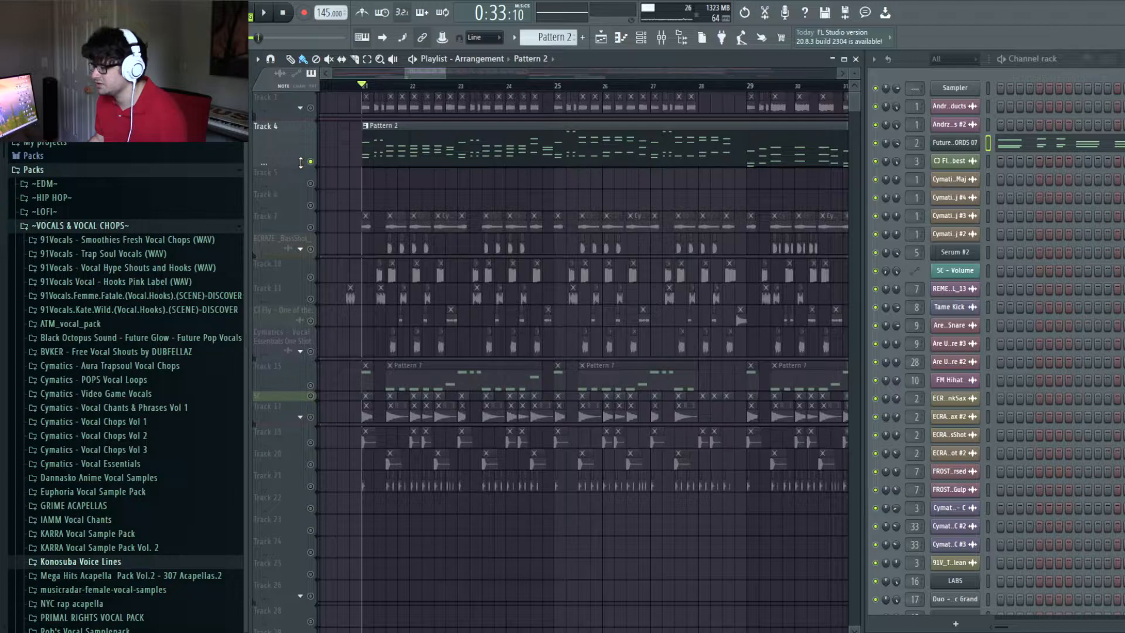
Step: Open Pattern 2 in the piano roll, inspect both Fruity parametric EQ 2 effects on mixer Insert 2, and close the mixer
double_click(491, 149)
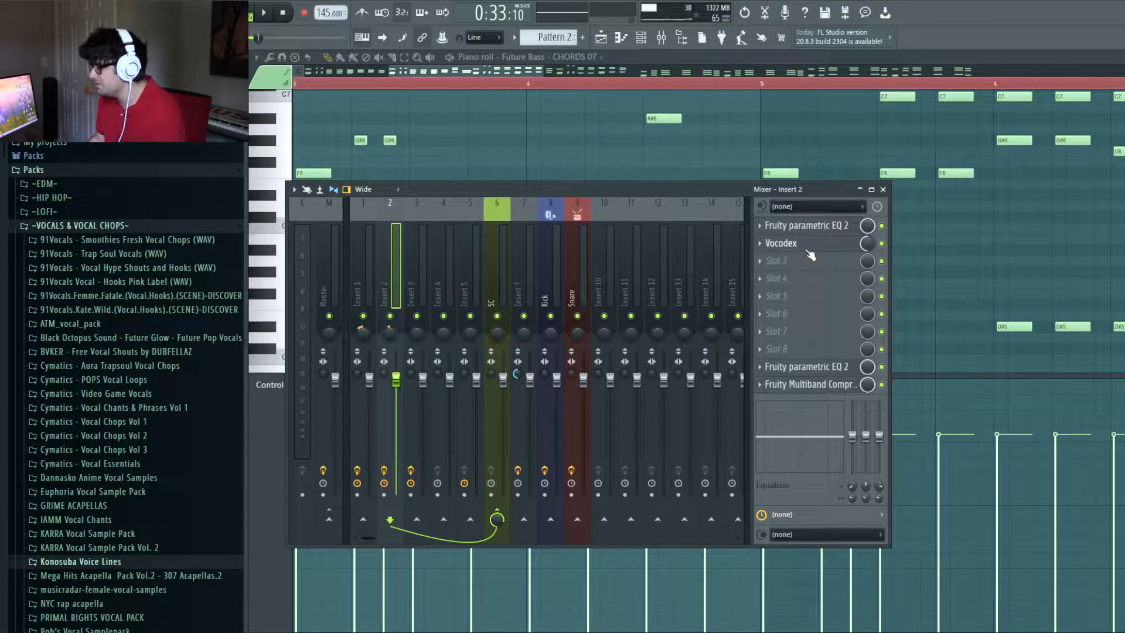
left_click(825, 239)
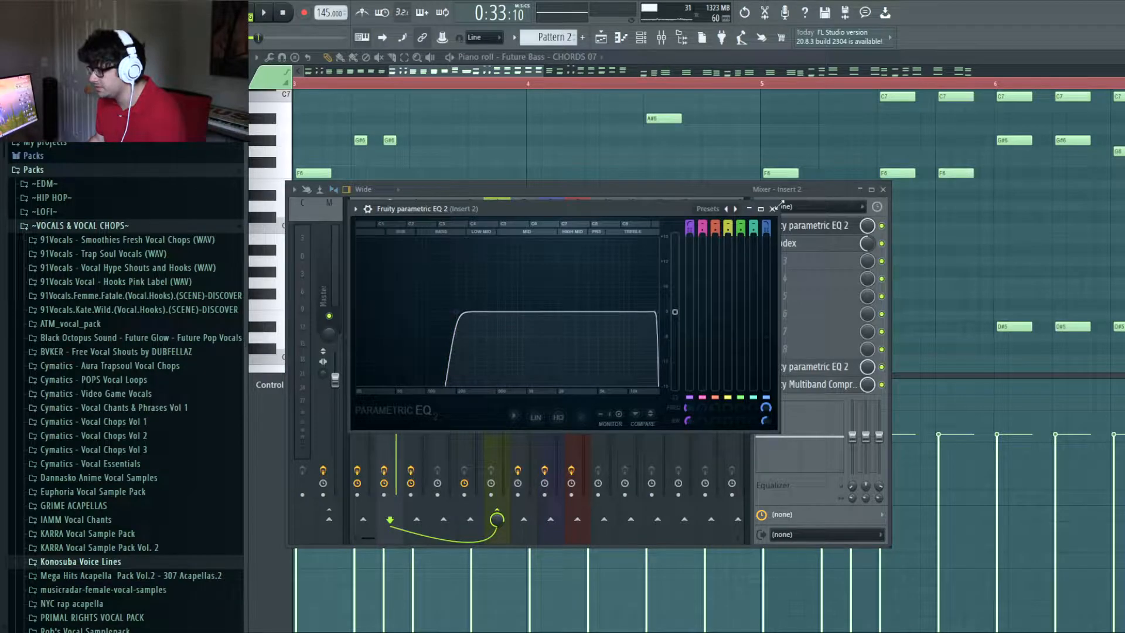
left_click(857, 202)
left_click(806, 226)
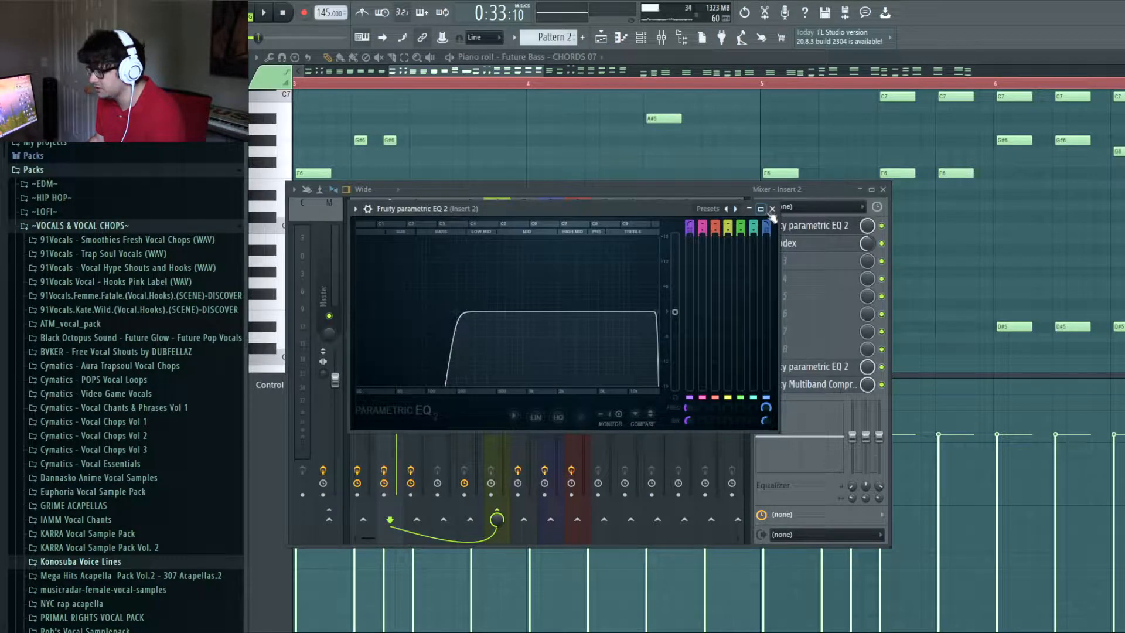
left_click(772, 208)
left_click(820, 366)
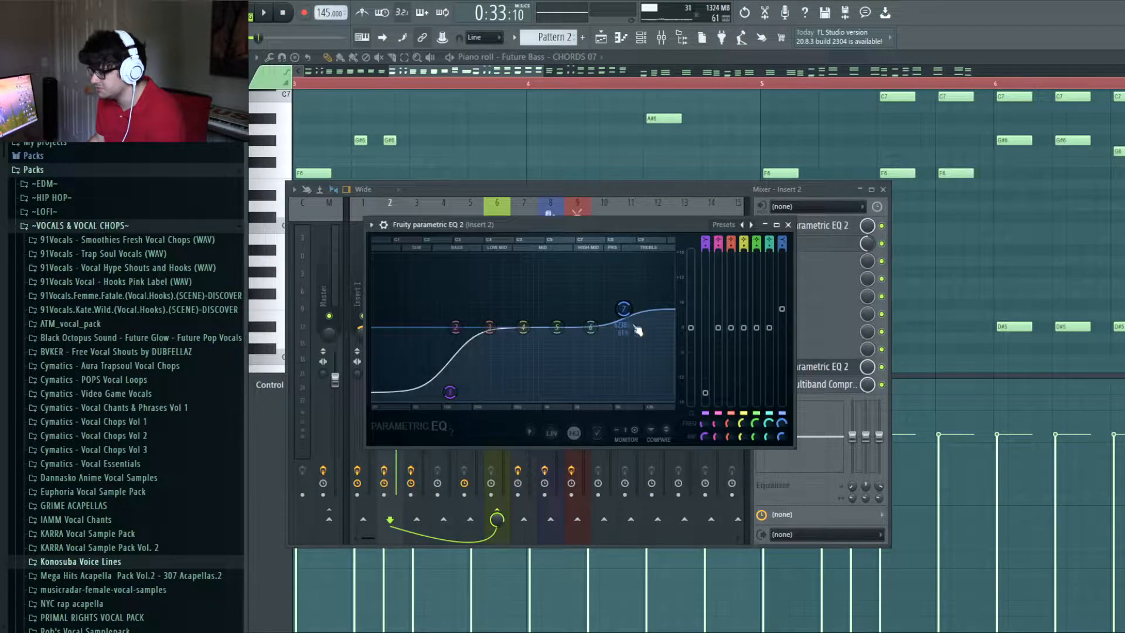
left_click(788, 224)
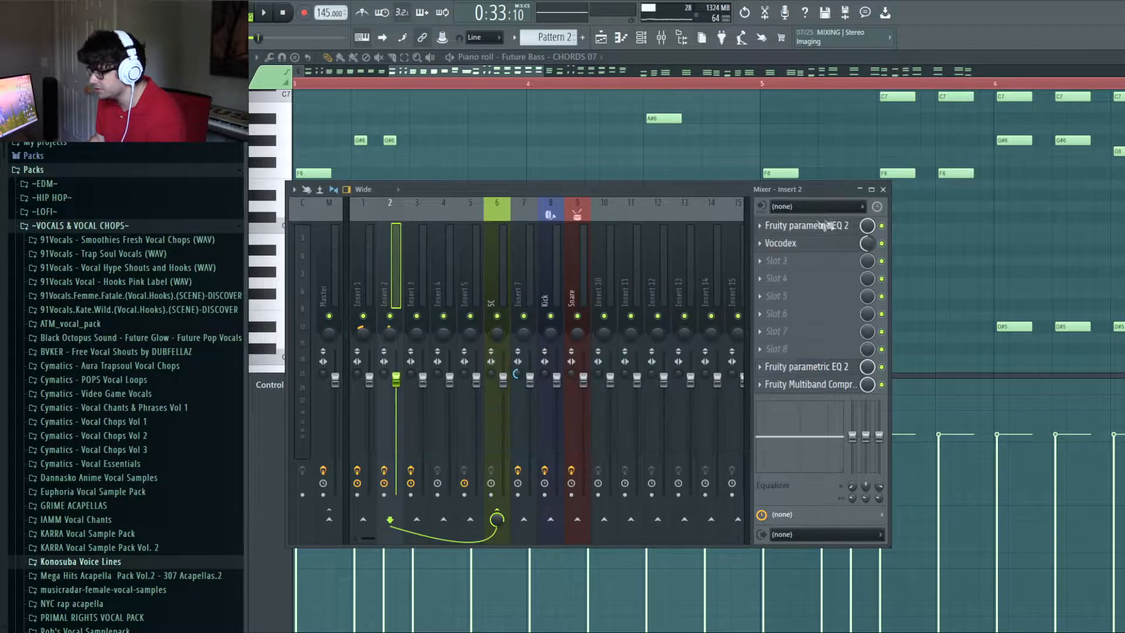
left_click(879, 190)
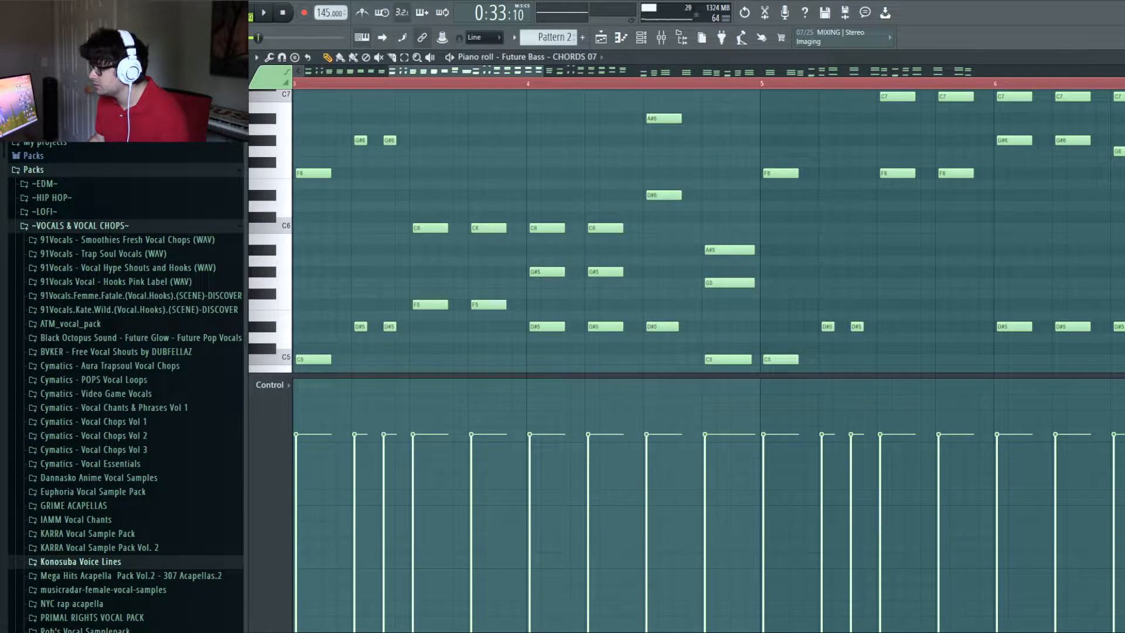
Step: Return to the playlist, solo Track 4, and examine how its pattern clips are laid out across both drops
key("F5")
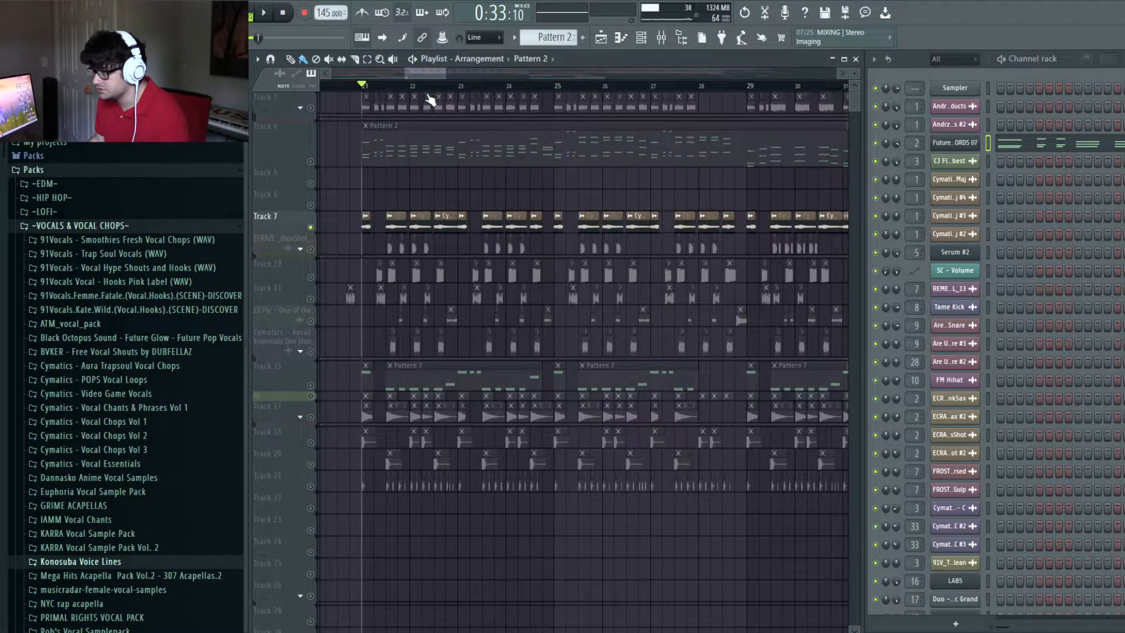
scroll(433, 91, "down", 6)
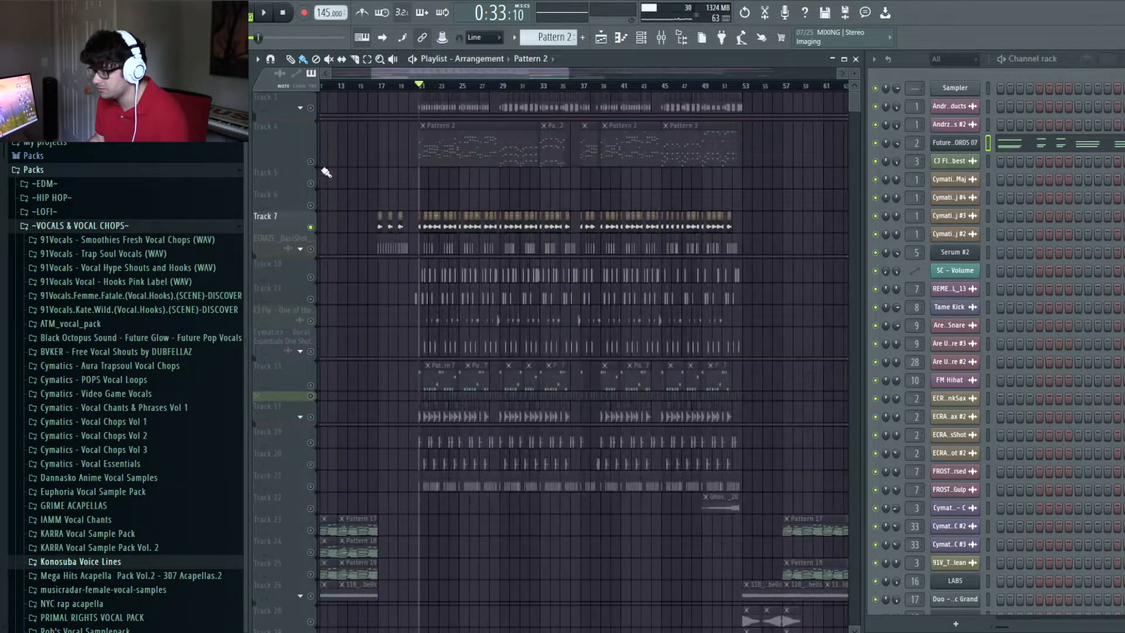
right_click(311, 162)
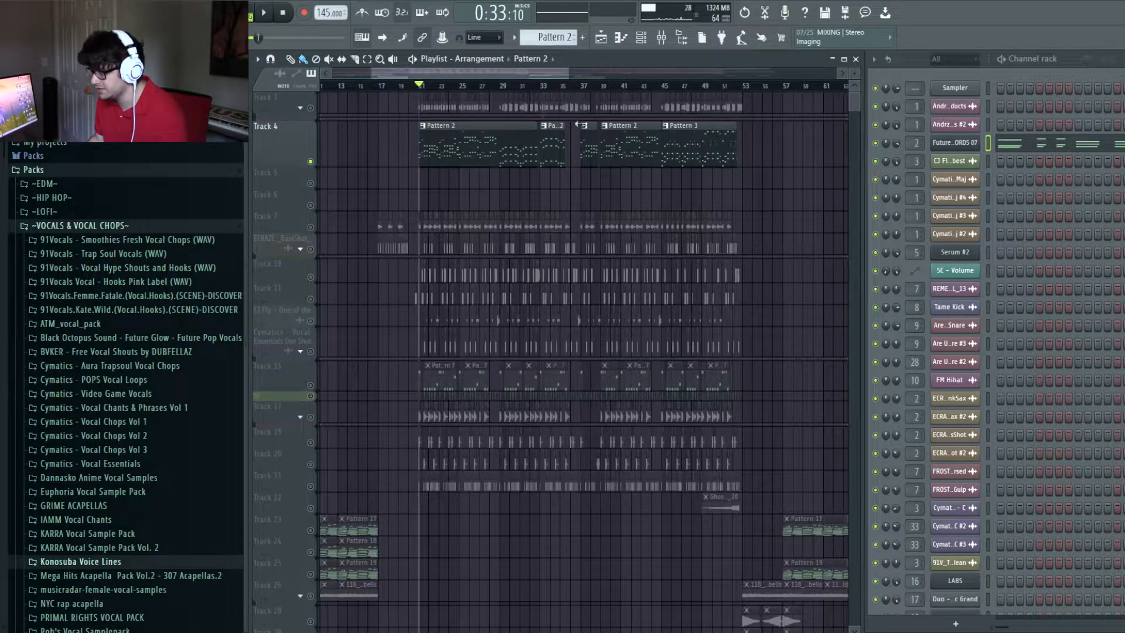
scroll(446, 93, "up", 6)
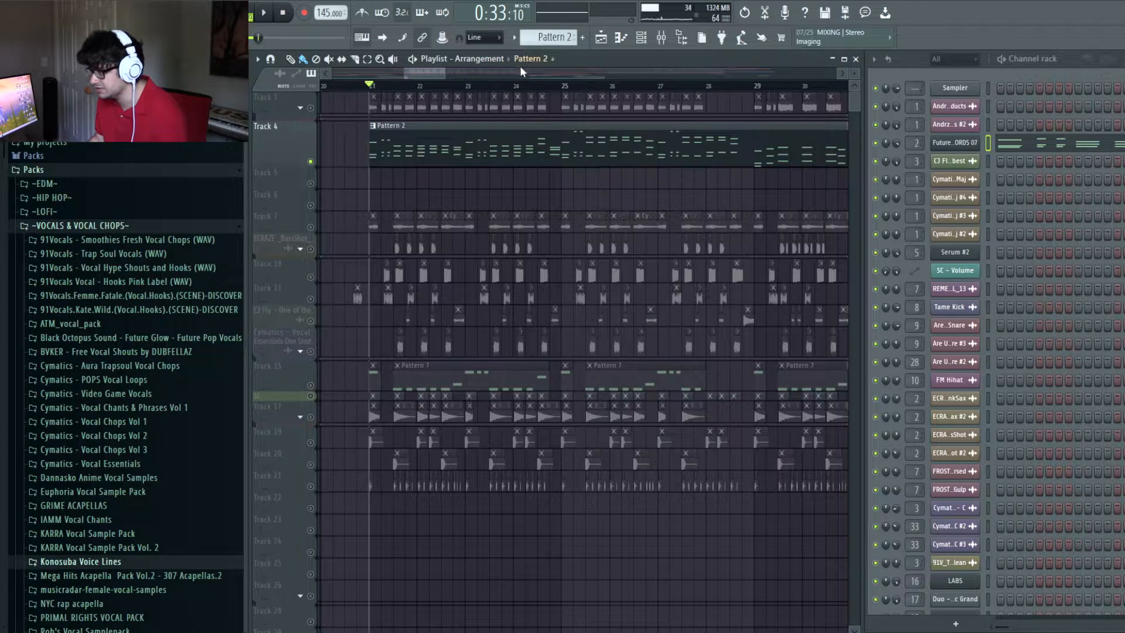
scroll(430, 93, "down", 6)
scroll(463, 93, "up", 3)
scroll(582, 87, "down", 4)
scroll(688, 88, "up", 2)
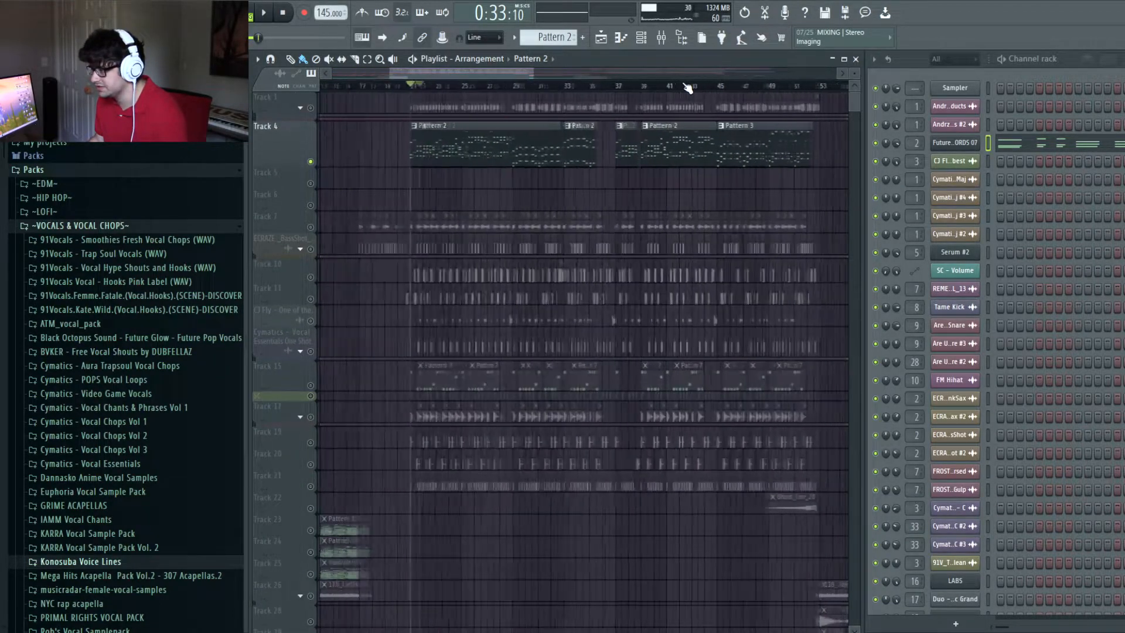
Step: Solo Track 7, select its first Cymatics Cobra Melody Loop clip at bar 21, and play it briefly
scroll(420, 91, "up", 3)
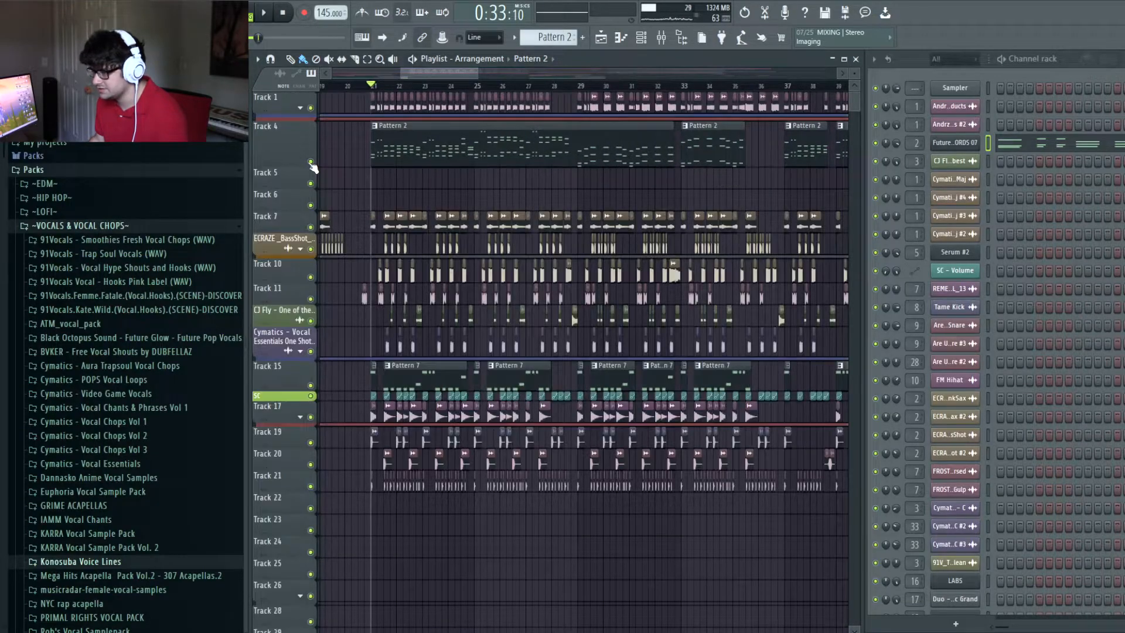
left_click(311, 229, "ctrl")
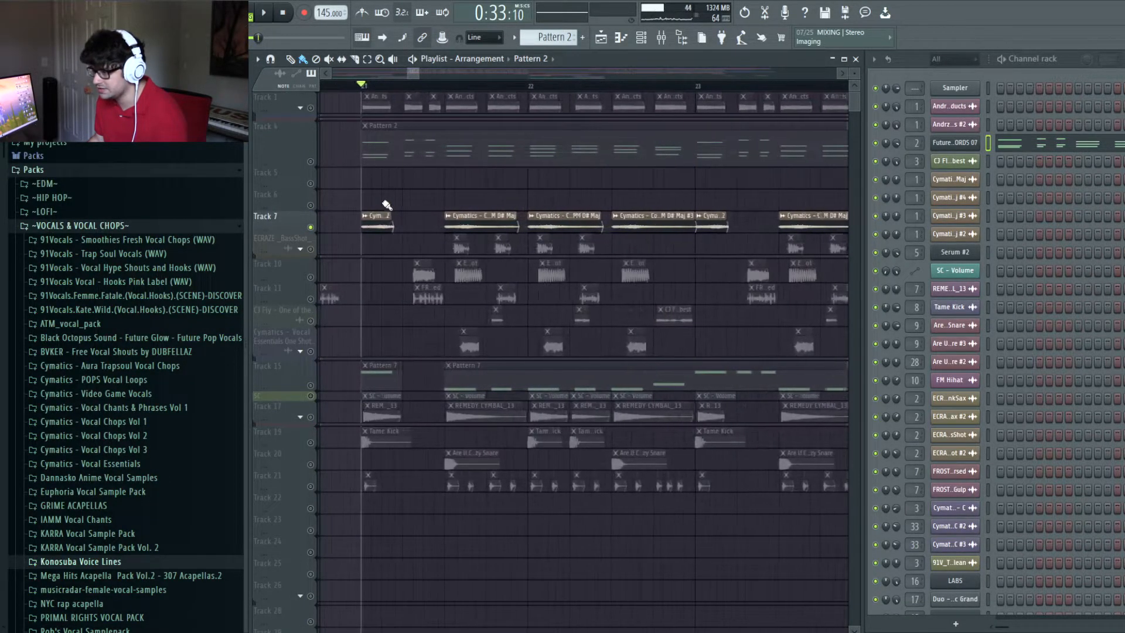
left_click(382, 218)
scroll(378, 91, "up", 5)
scroll(378, 92, "down", 5)
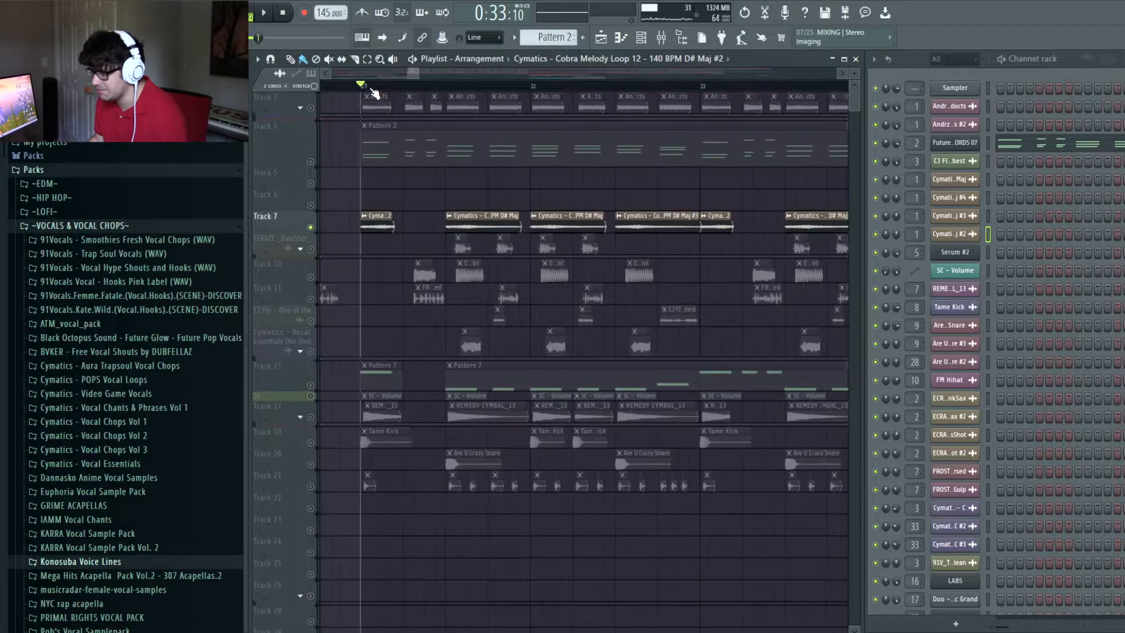
key("space")
key("space")
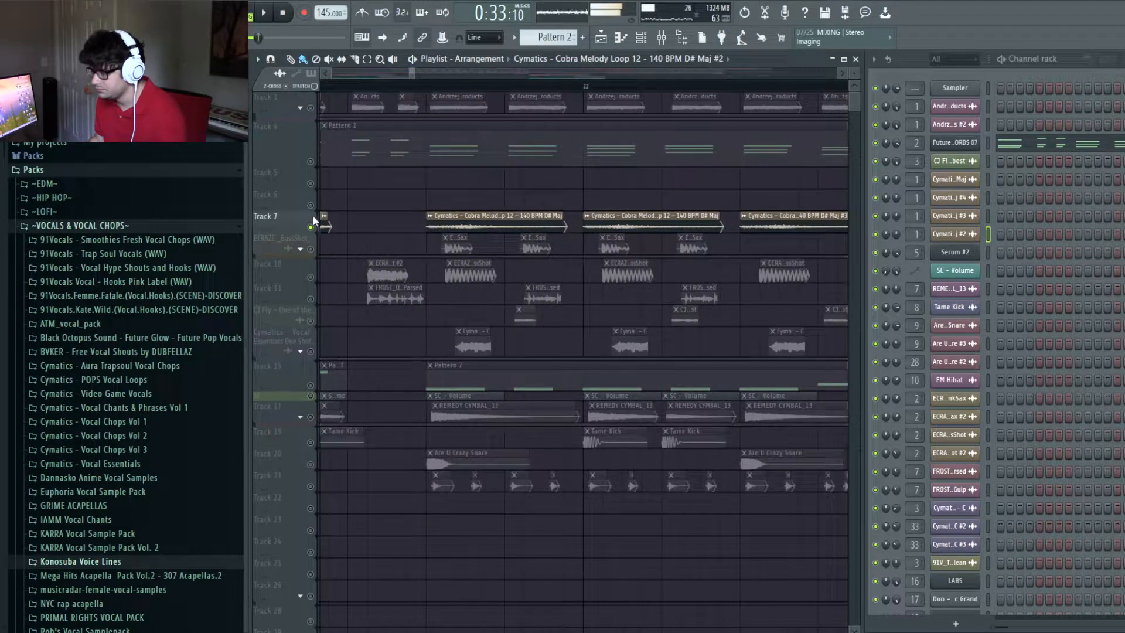
Step: Unfold Track 1, enable its Reeverb 2 mix level automation alongside Track 7, and play the melody loop clips from bar 21
left_click(300, 107)
key("space")
scroll(475, 187, "down", 4)
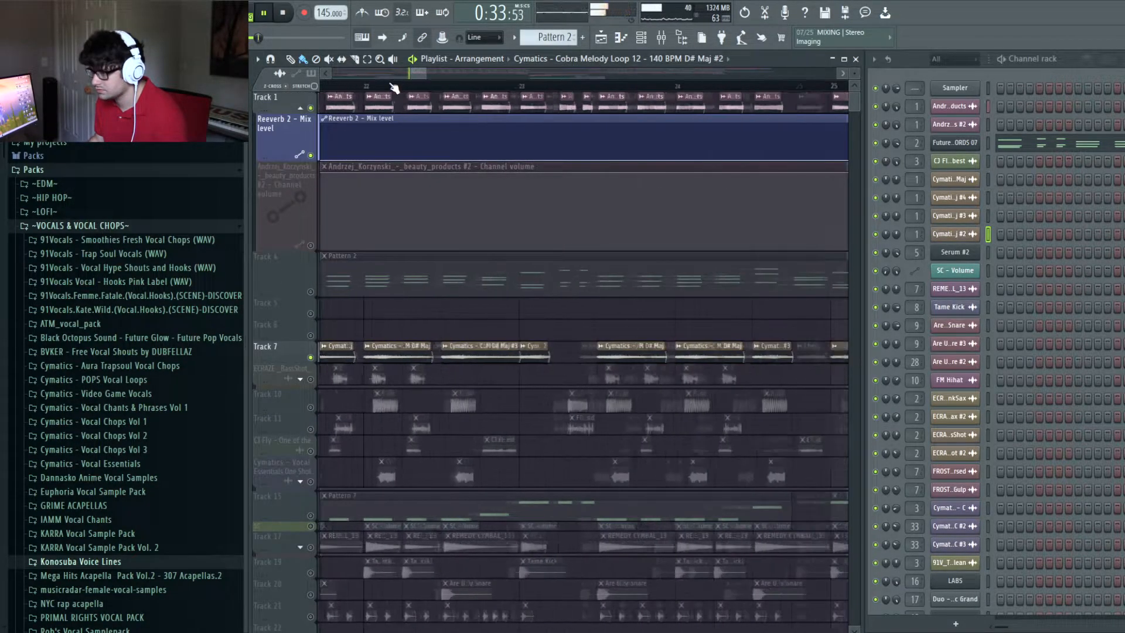
key("space")
key("space")
scroll(475, 186, "up", 4)
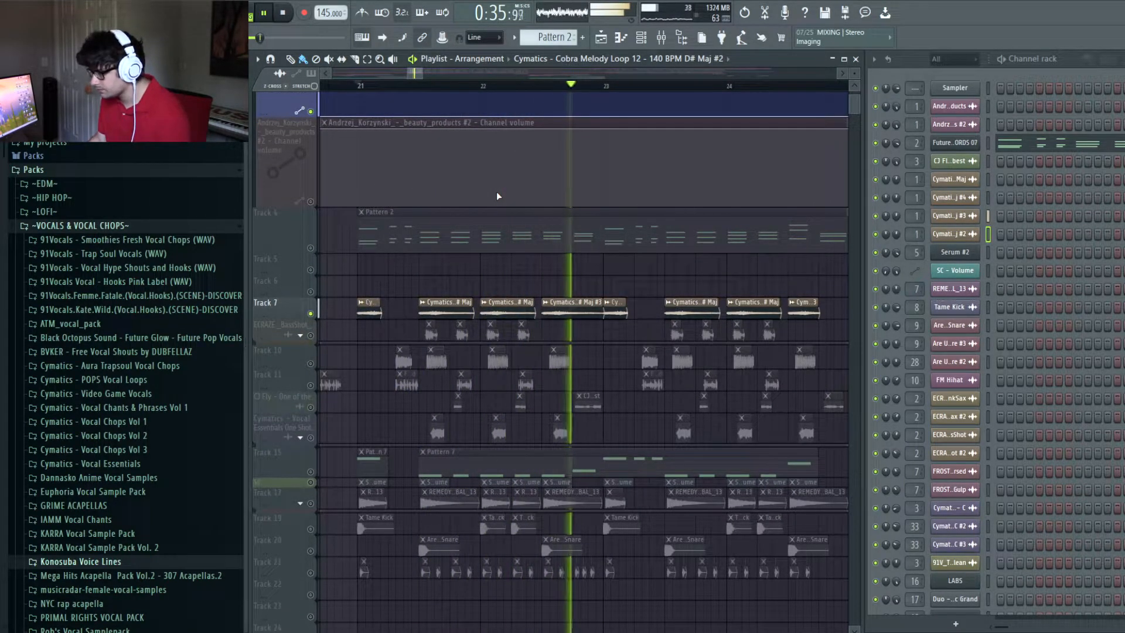
scroll(497, 196, "down", 2)
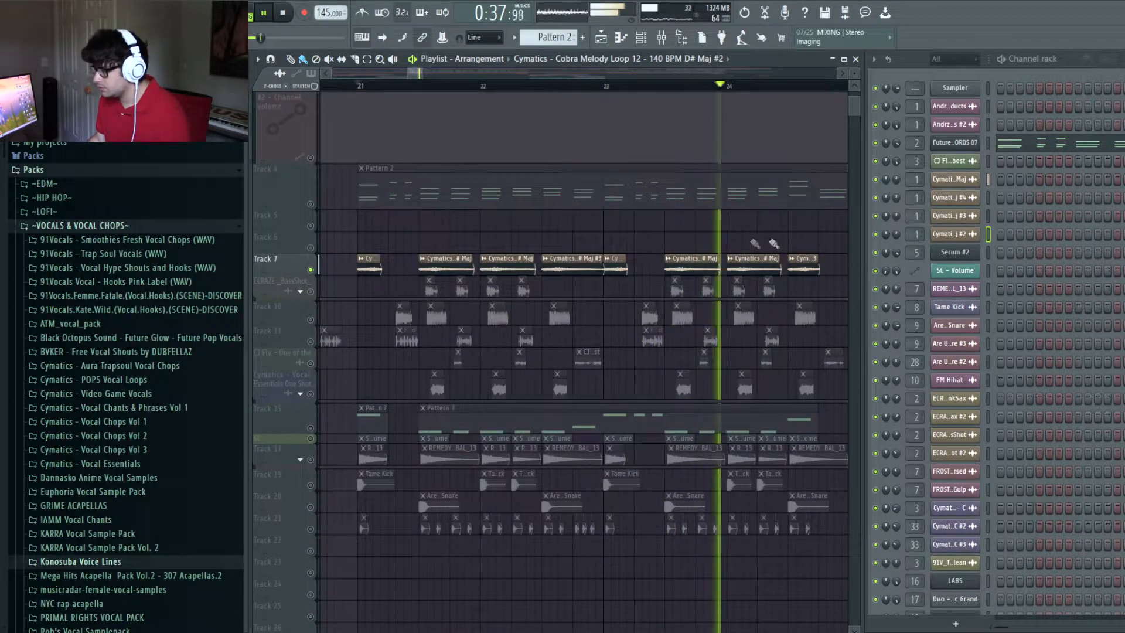
key("space")
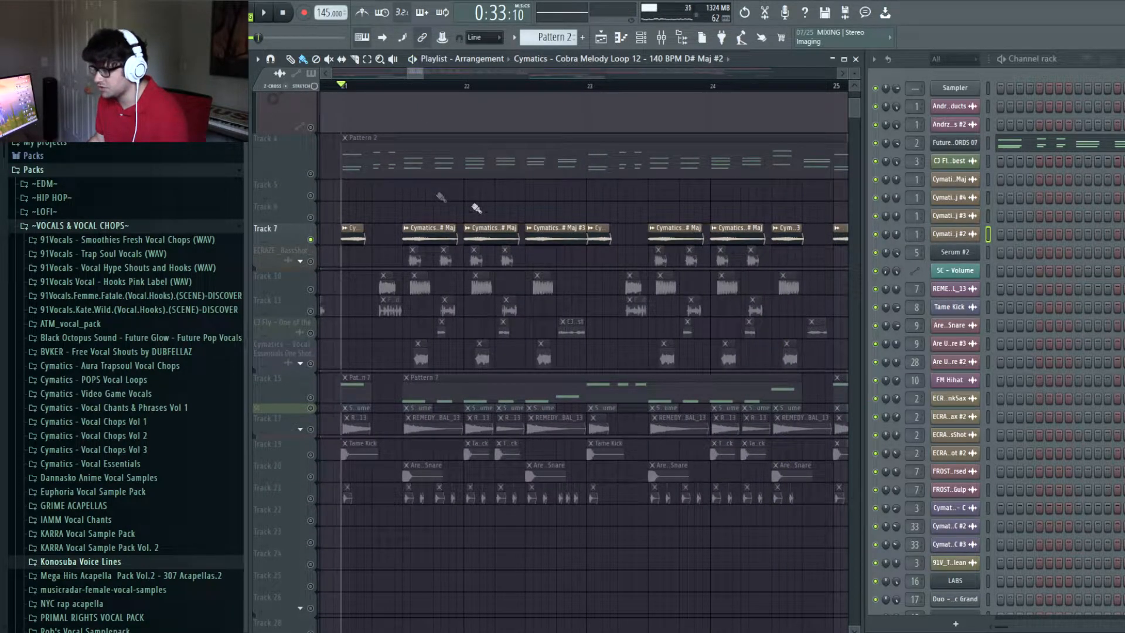
Step: Unfold and solo the ECRAZE_BassShot_DrunkSax track with its channel volume automation, and play its first drop clips briefly
scroll(593, 99, "down", 2)
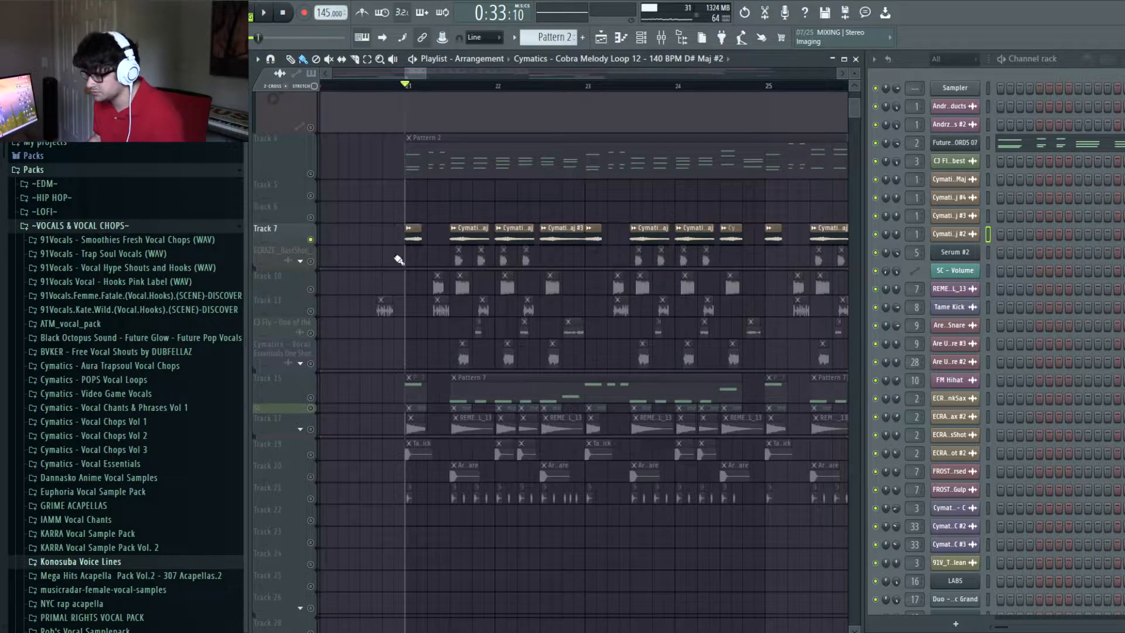
left_click(300, 261)
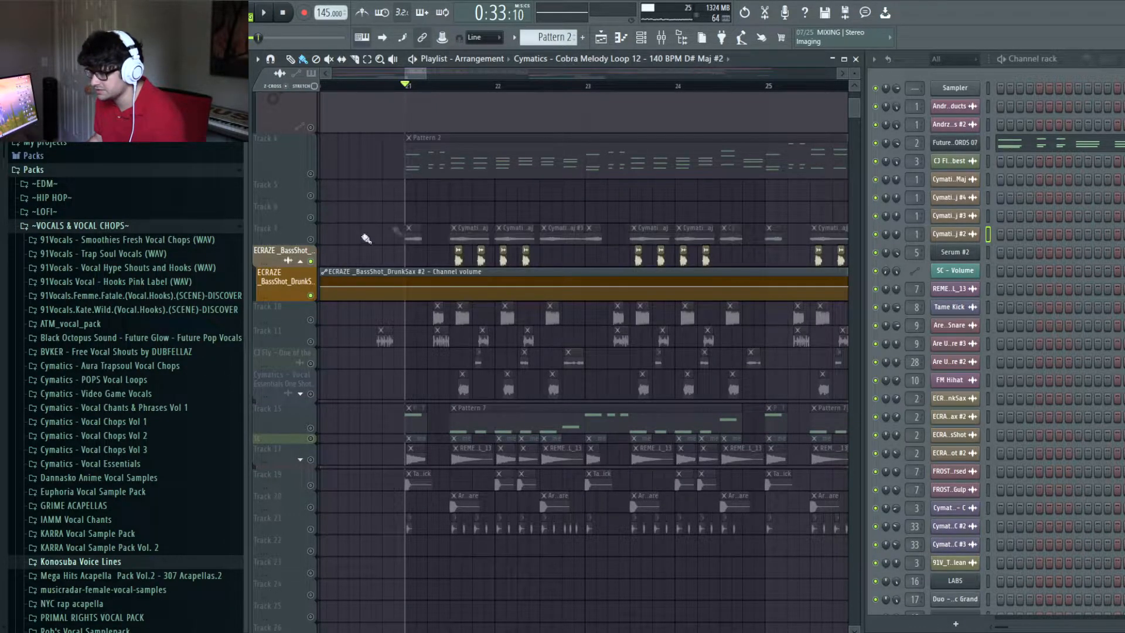
scroll(476, 89, "up", 5)
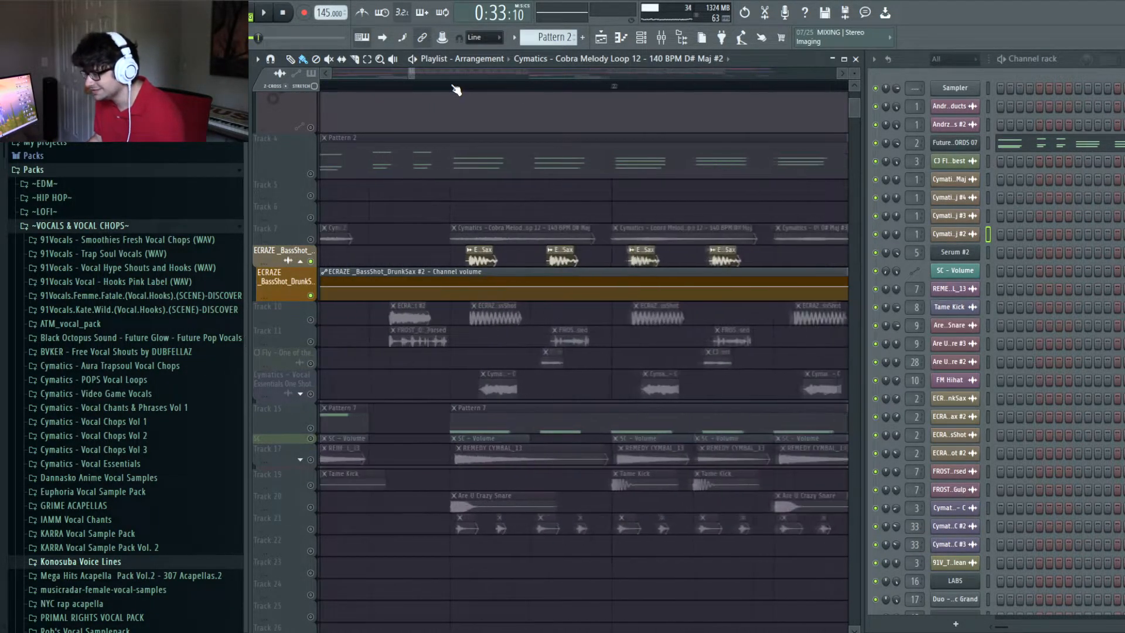
scroll(459, 88, "up", 2)
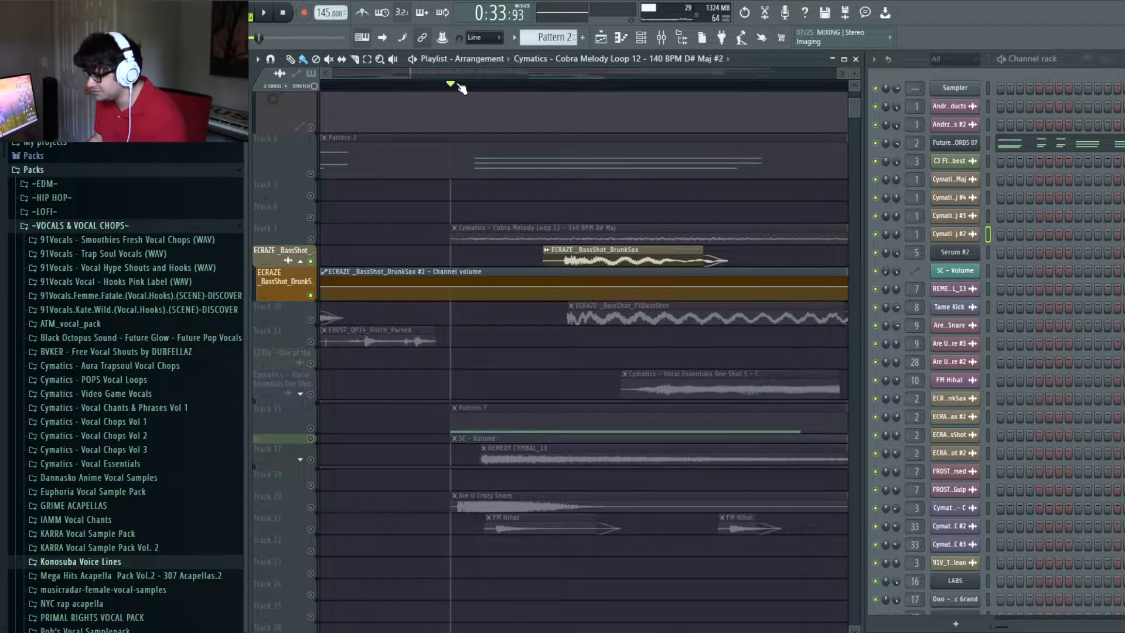
scroll(462, 88, "down", 3)
key("space")
key("space")
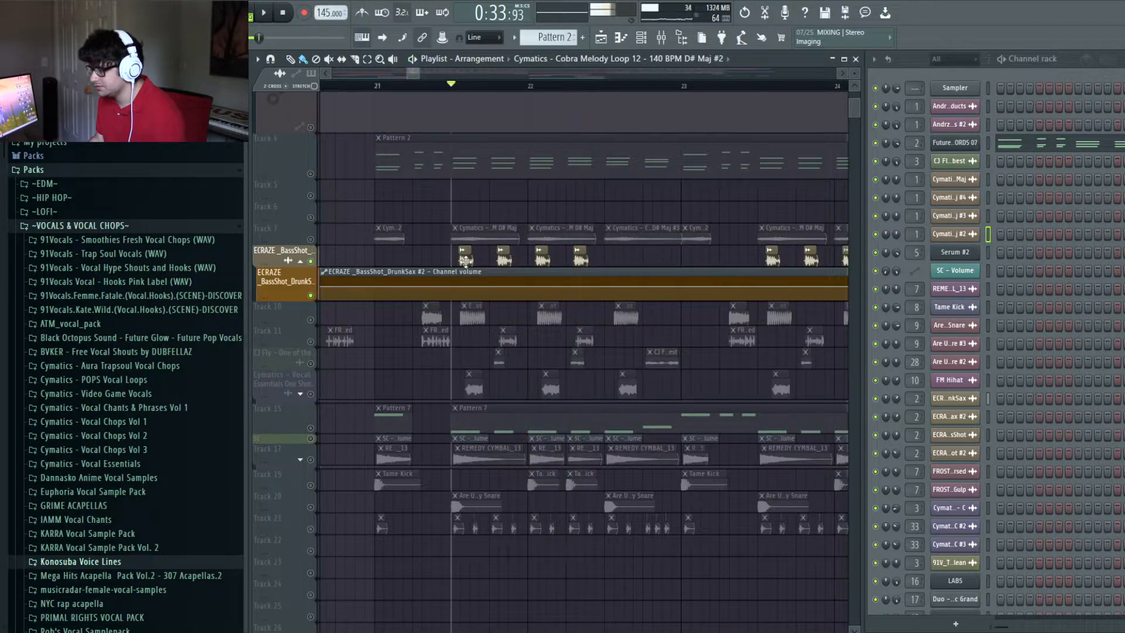
Step: Select the first ECRAZE_BassShot_DrunkSax clip in the drop, inspect the effects on its mixer Insert 2, and close the mixer
left_click(465, 260)
left_click(484, 252)
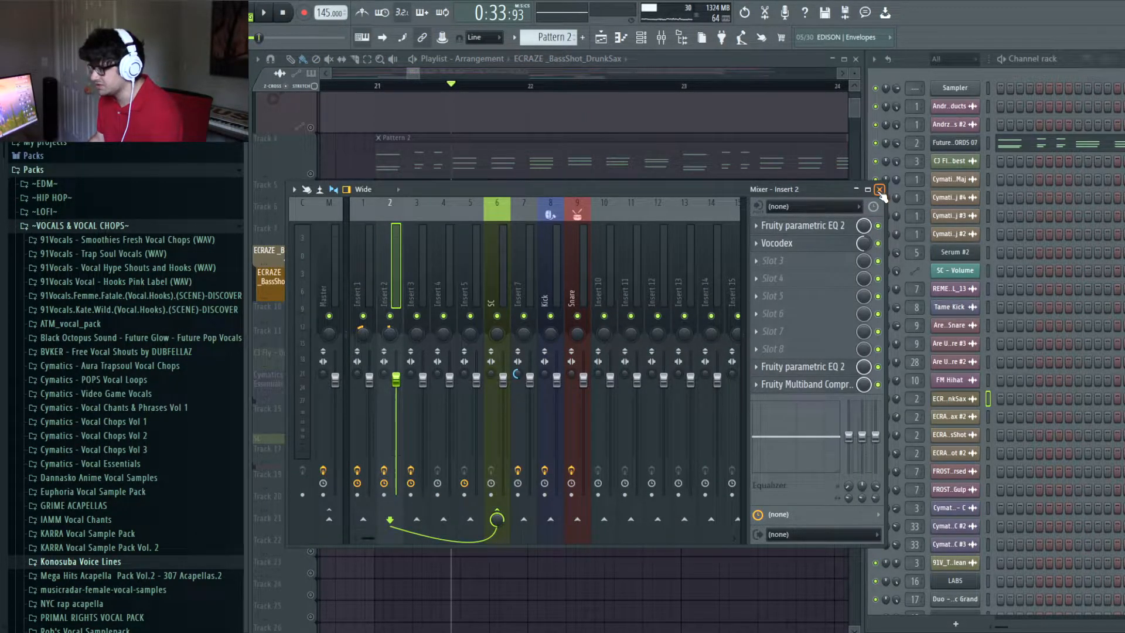
left_click(879, 190)
left_click(702, 225)
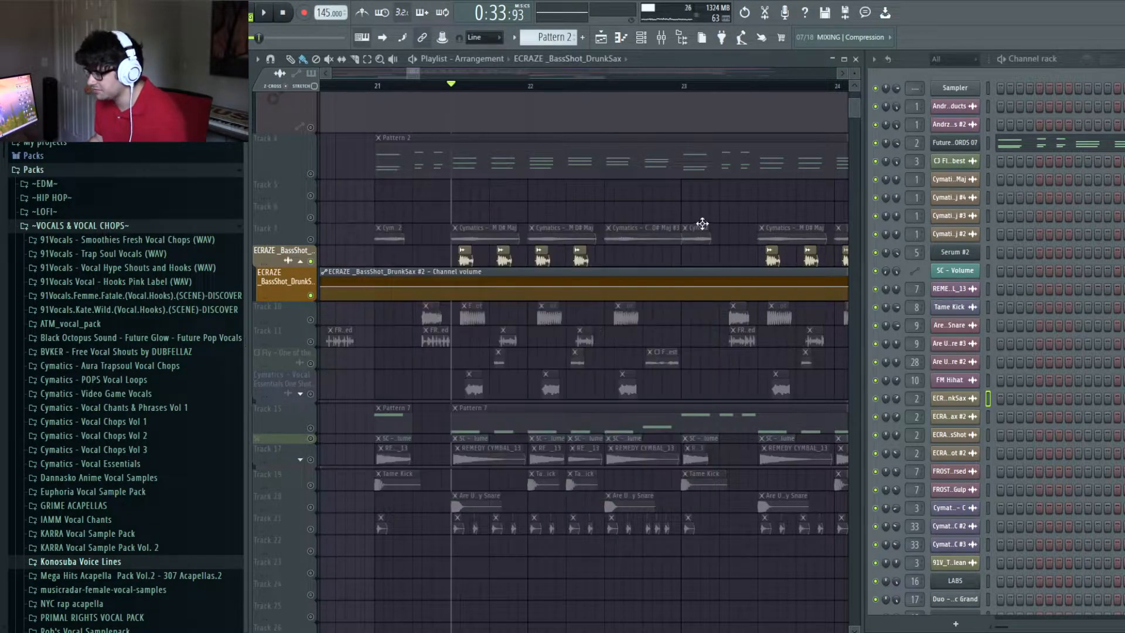
Step: Fold the DrunkSax volume automation away, solo Track 10, and play its ECRAZE_BassShot_FXBassShot clips from just after bar 21
left_click(300, 267)
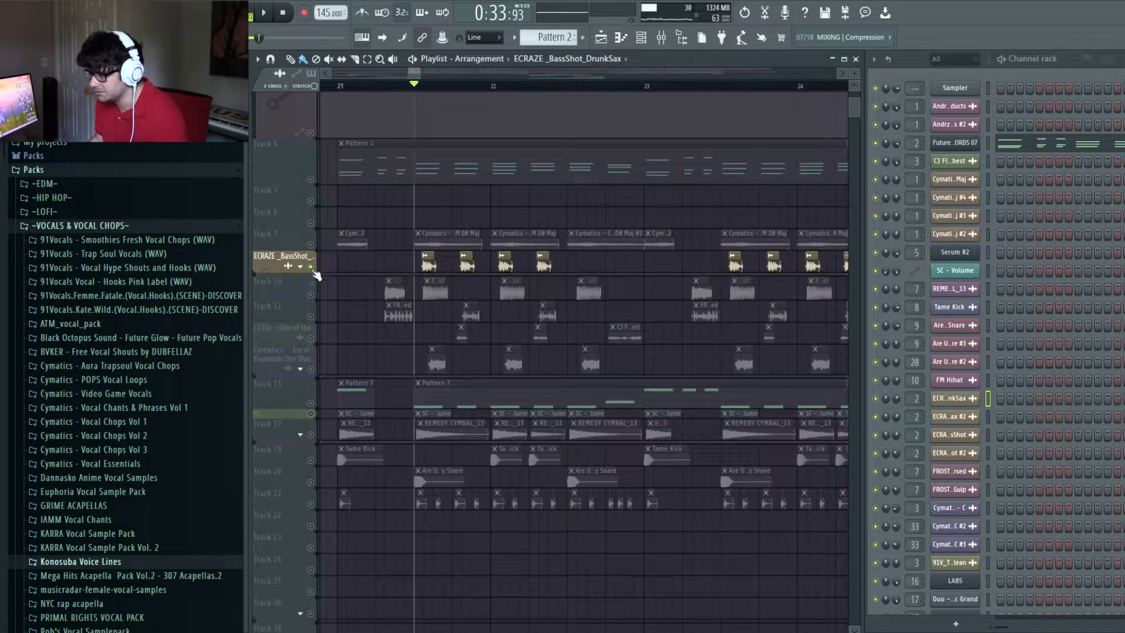
left_click(314, 295)
scroll(389, 82, "up", 4)
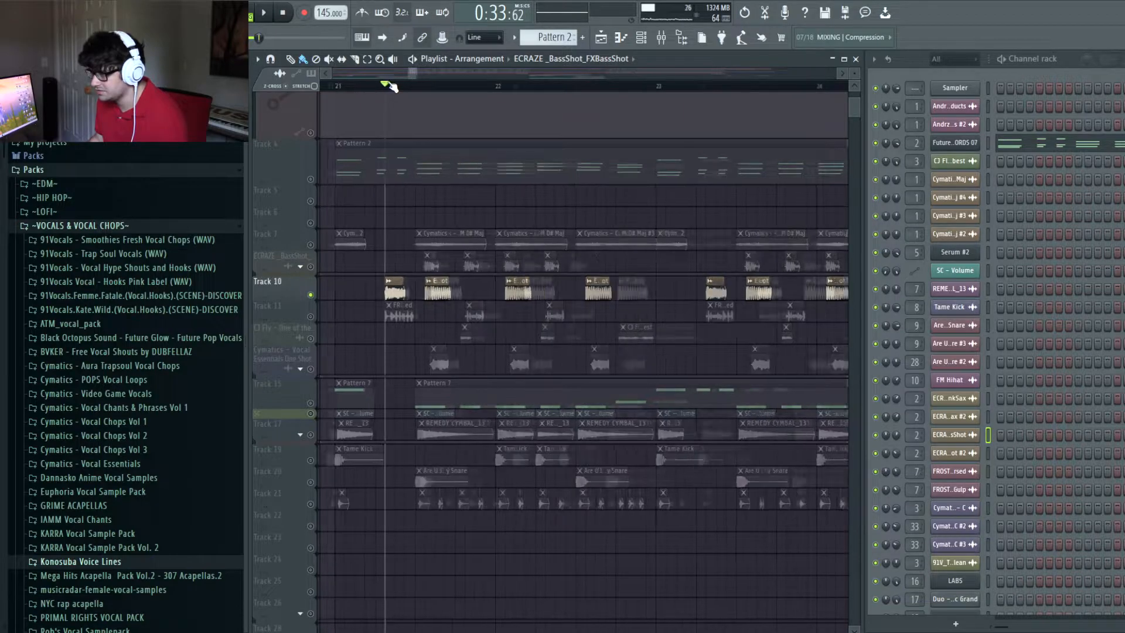
scroll(391, 76, "down", 4)
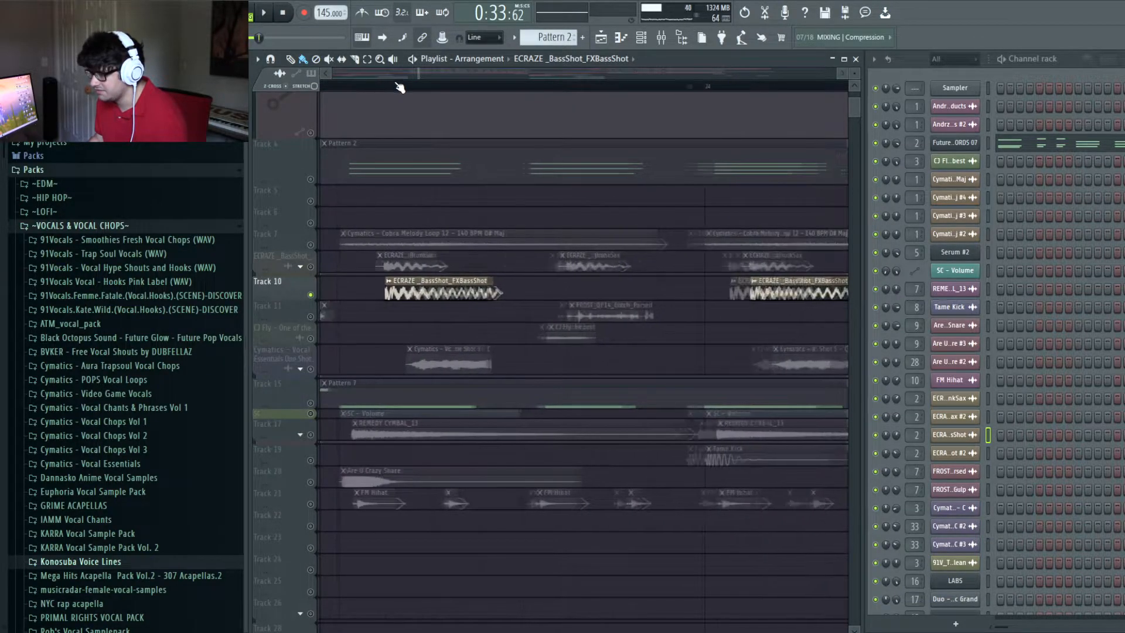
key("space")
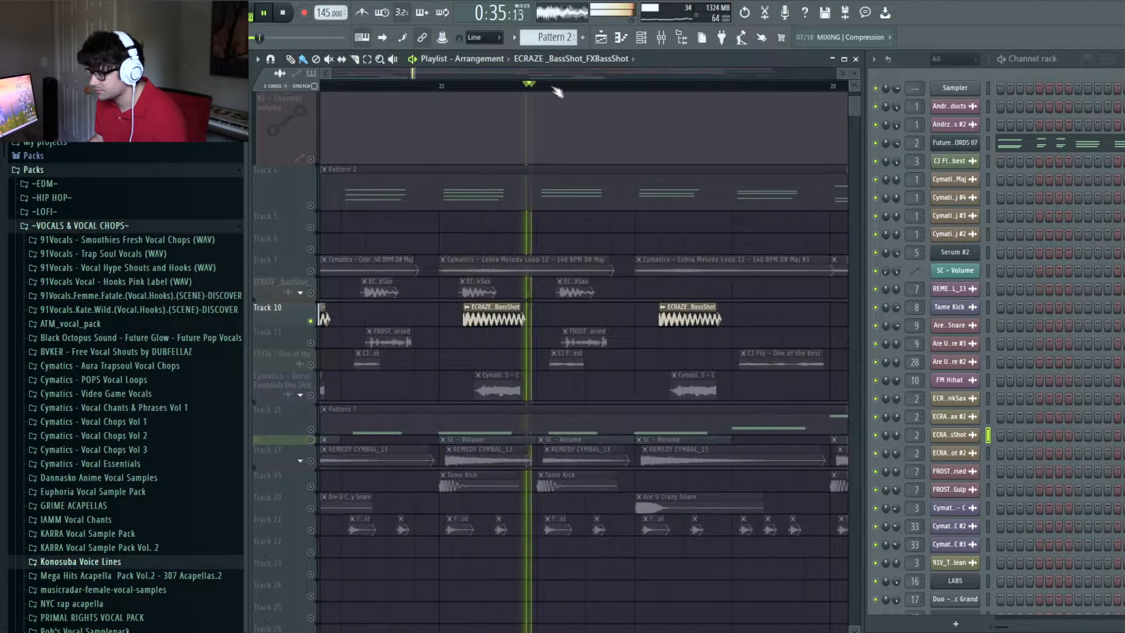
scroll(557, 89, "down", 3)
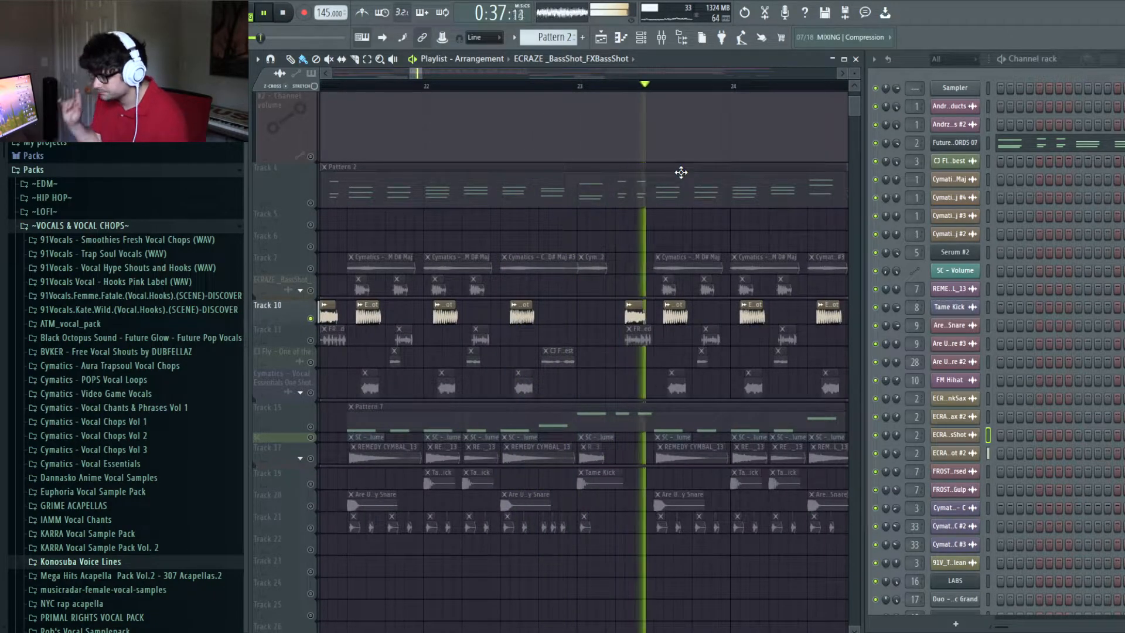
key("space")
Step: Solo Track 11, open the FROST_QP14_Glitch_Parsed sample settings, and locate its source folder in the browser, collapsing it after viewing
scroll(530, 339, "up", 5)
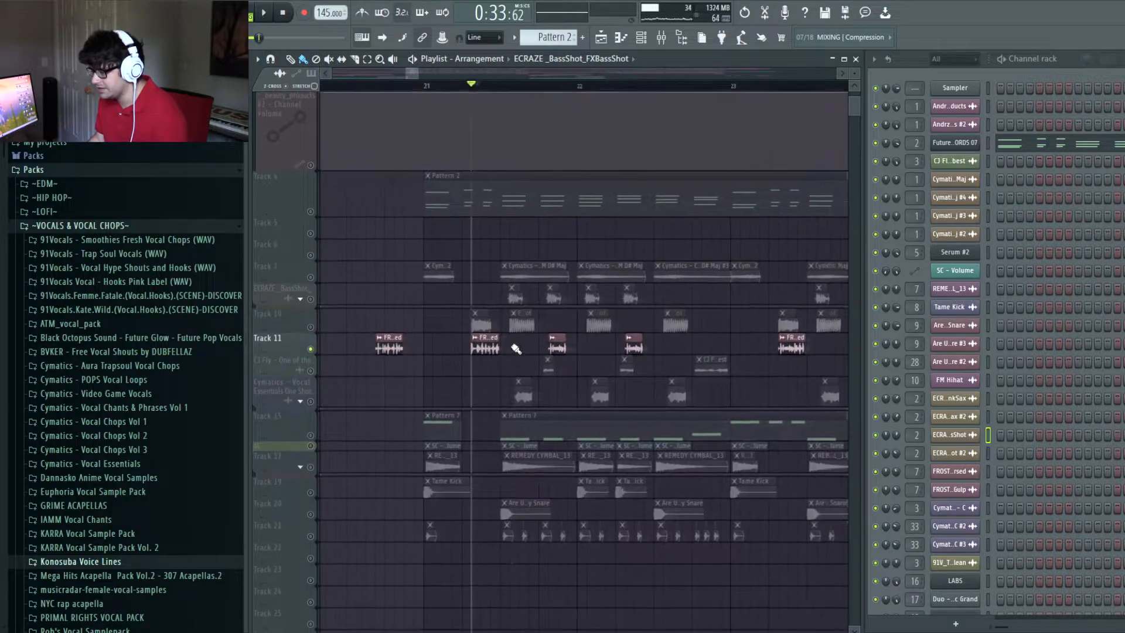
double_click(447, 429)
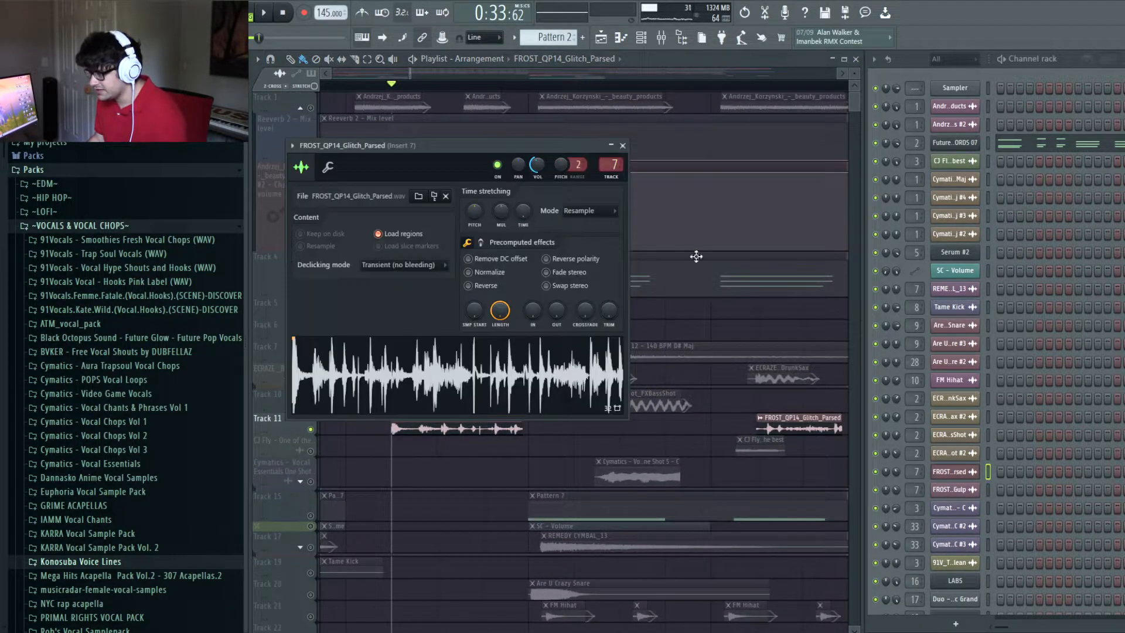
left_click(434, 197)
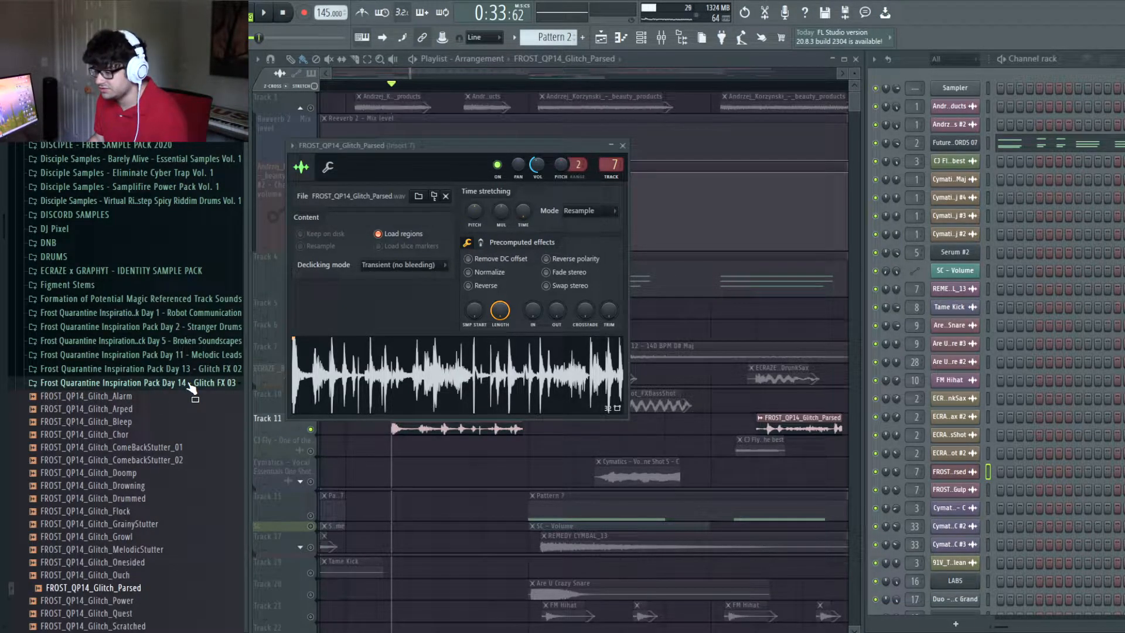
left_click(219, 384)
Step: Play the soloed FROST_QP14_Glitch_Parsed clips through the first drop, closing the sample settings window
key("space")
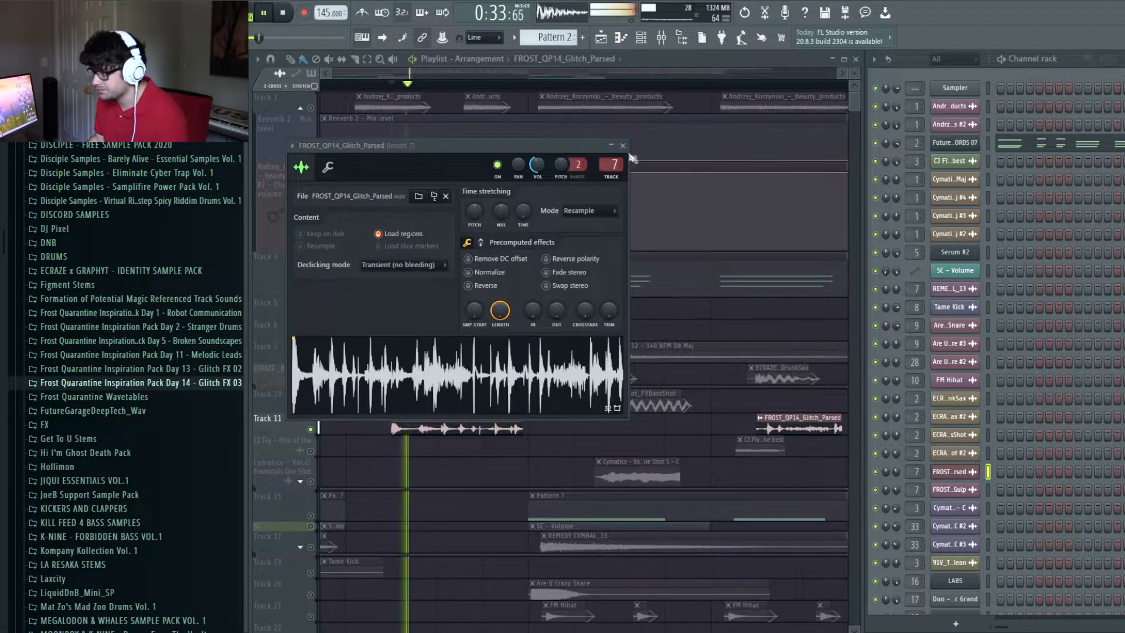
left_click(623, 145)
scroll(573, 188, "down", 3, "ctrl")
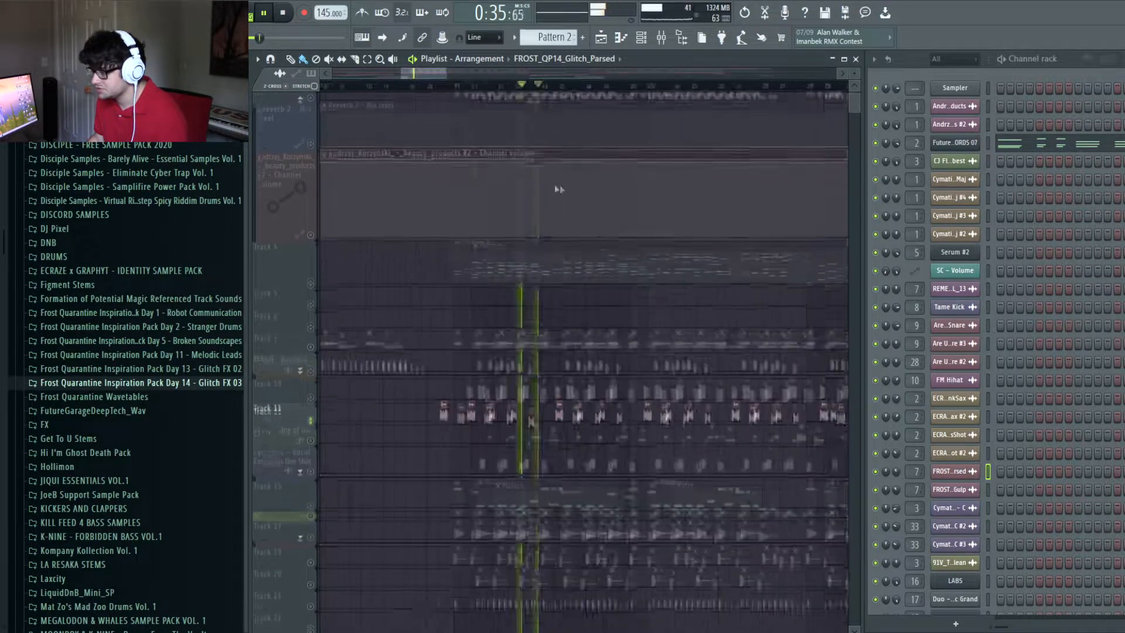
scroll(565, 186, "down", 1)
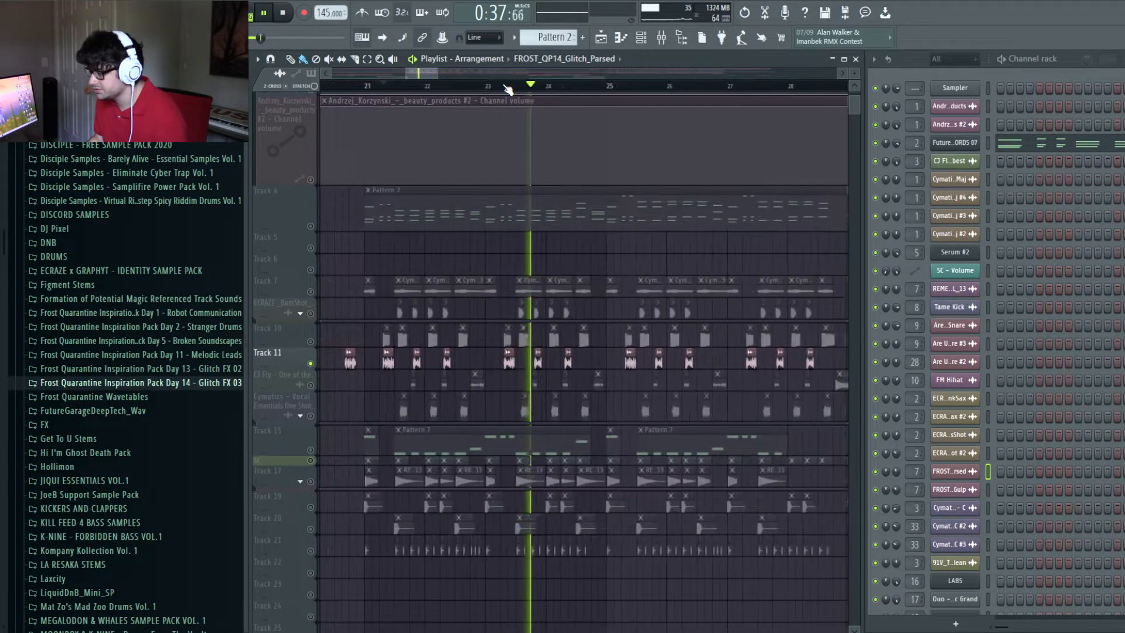
key("space")
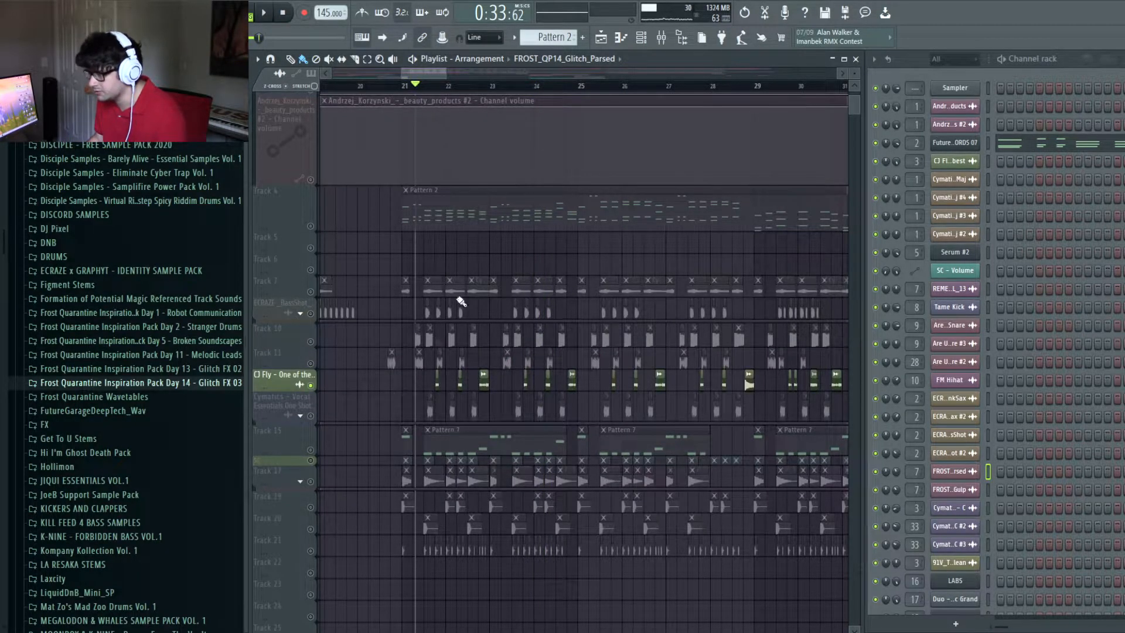
Step: With the CJ Fly vocal track soloed, unfold and enable the Delay 2 mix level automation and play the vocal clips
scroll(435, 131, "up", 3, "ctrl")
scroll(381, 246, "down", 1)
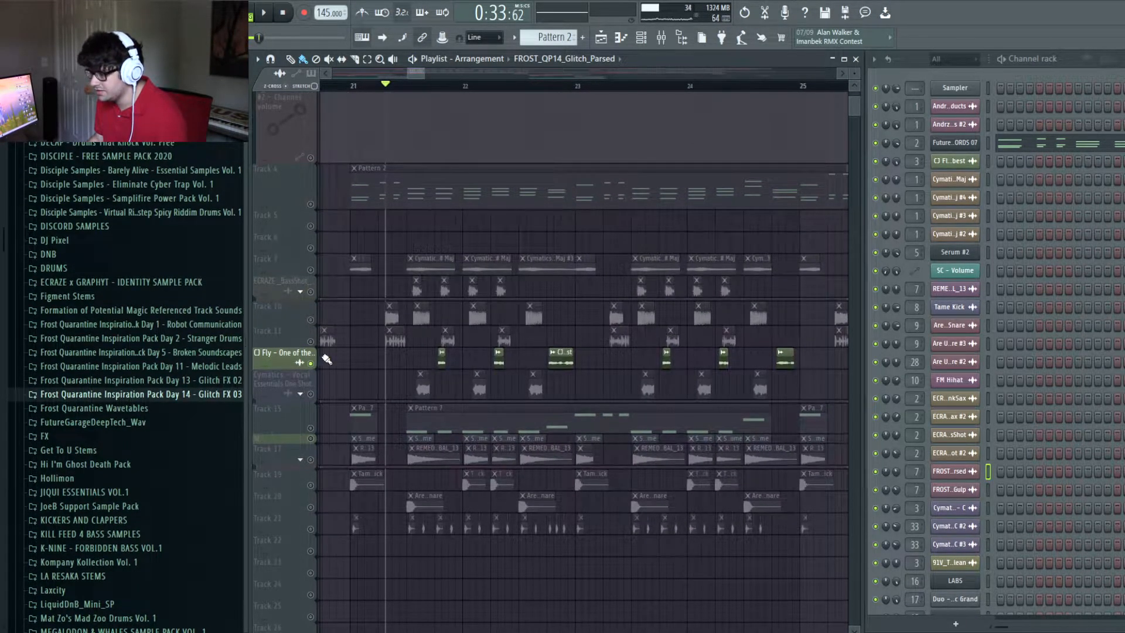
left_click(300, 394)
key("space")
scroll(459, 360, "up", 2, "ctrl")
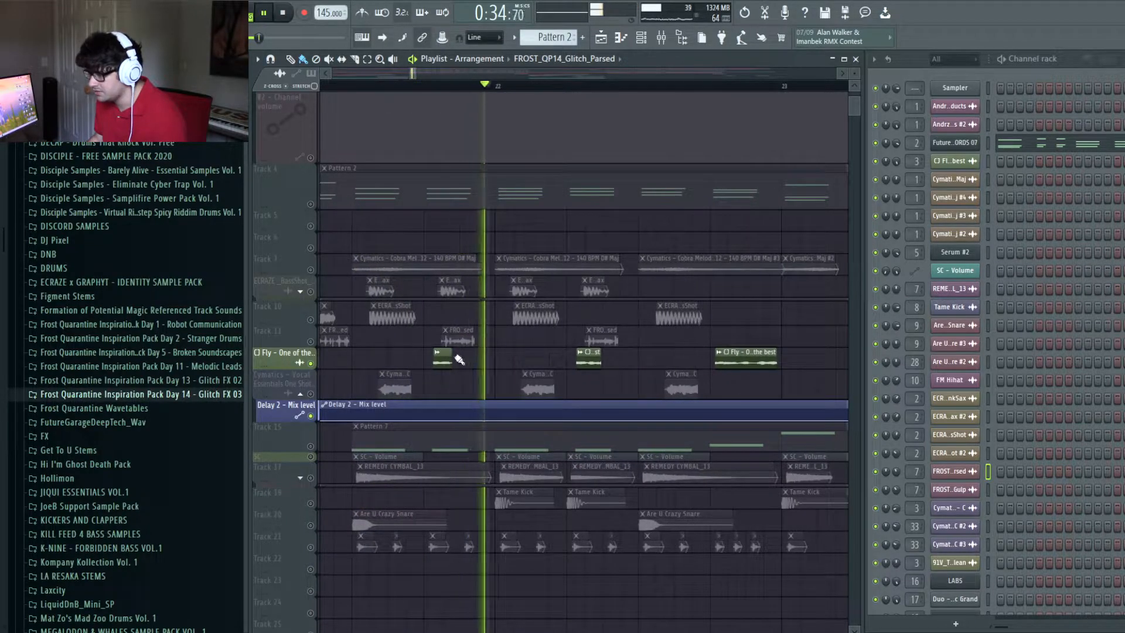
key("space")
key("space")
scroll(410, 101, "down", 2, "ctrl")
scroll(409, 102, "down", 1)
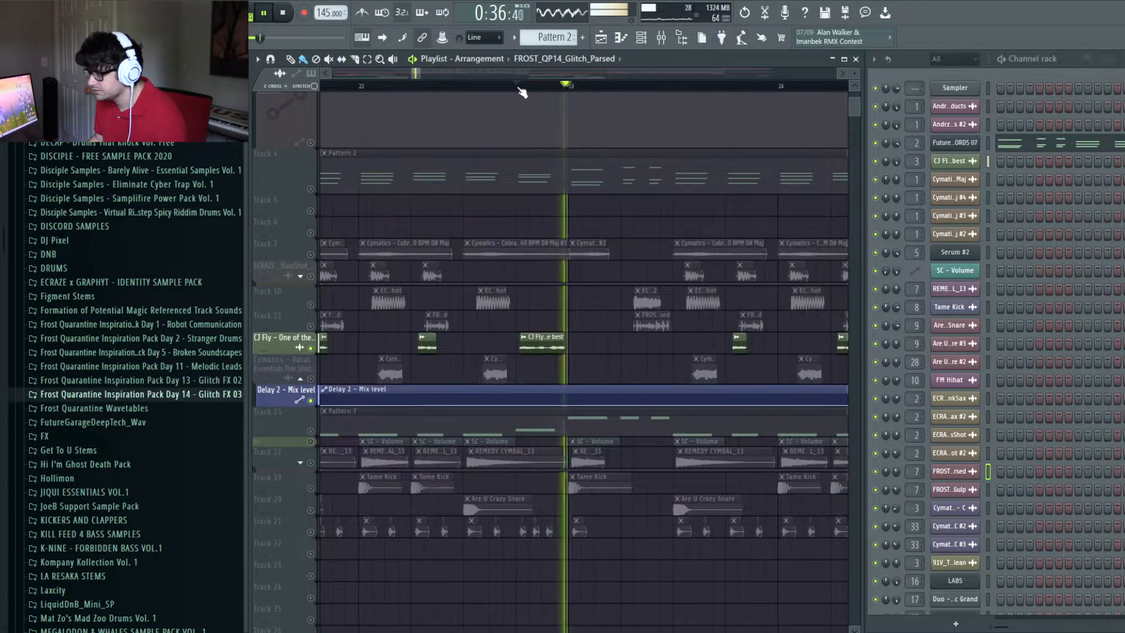
Step: Replay the longer CJ Fly clip before bar 23, and examine the clip variations before bars 25 and 29 and across the drops
left_click(520, 89)
scroll(528, 91, "down", 2, "ctrl")
key("space")
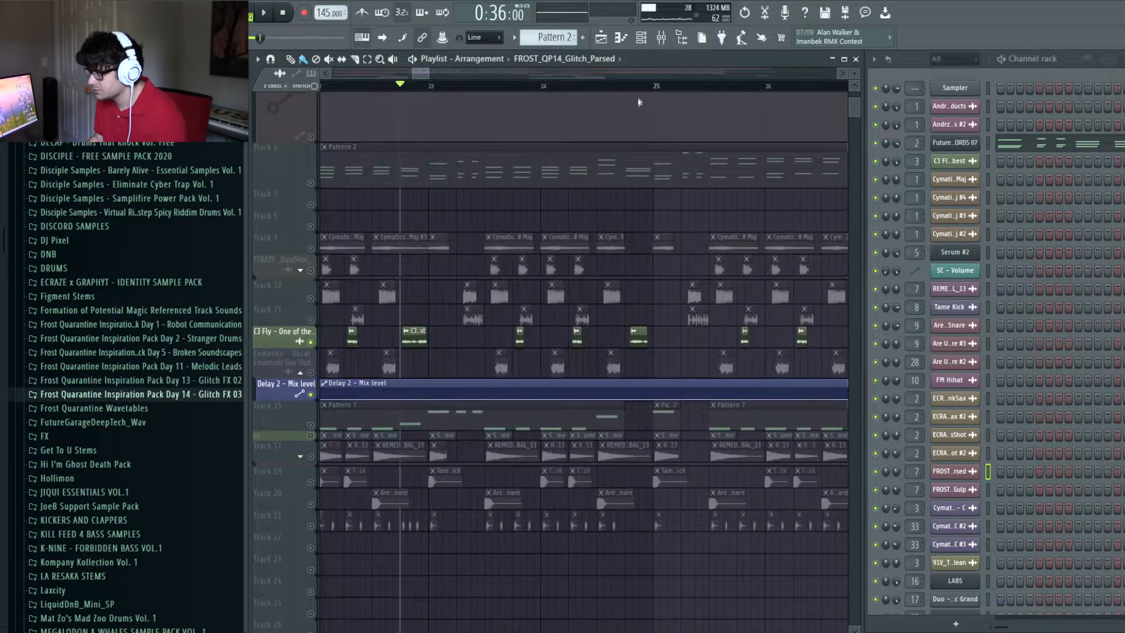
left_click(639, 88)
scroll(661, 142, "down", 2, "ctrl")
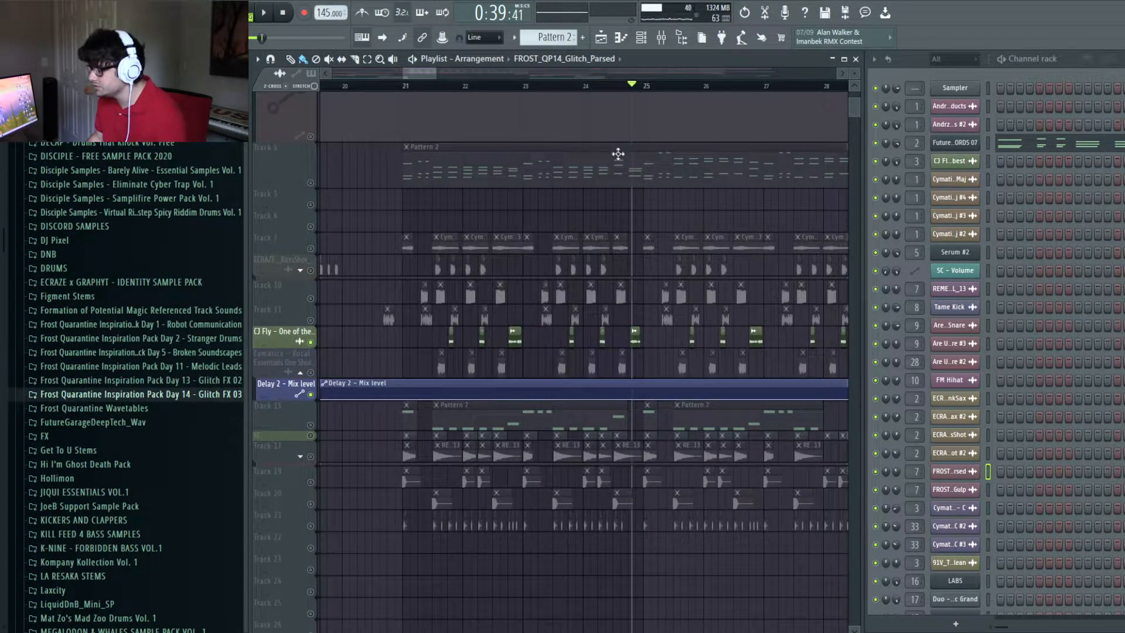
scroll(558, 155, "right", 5)
scroll(557, 155, "down", 1)
left_click(566, 92)
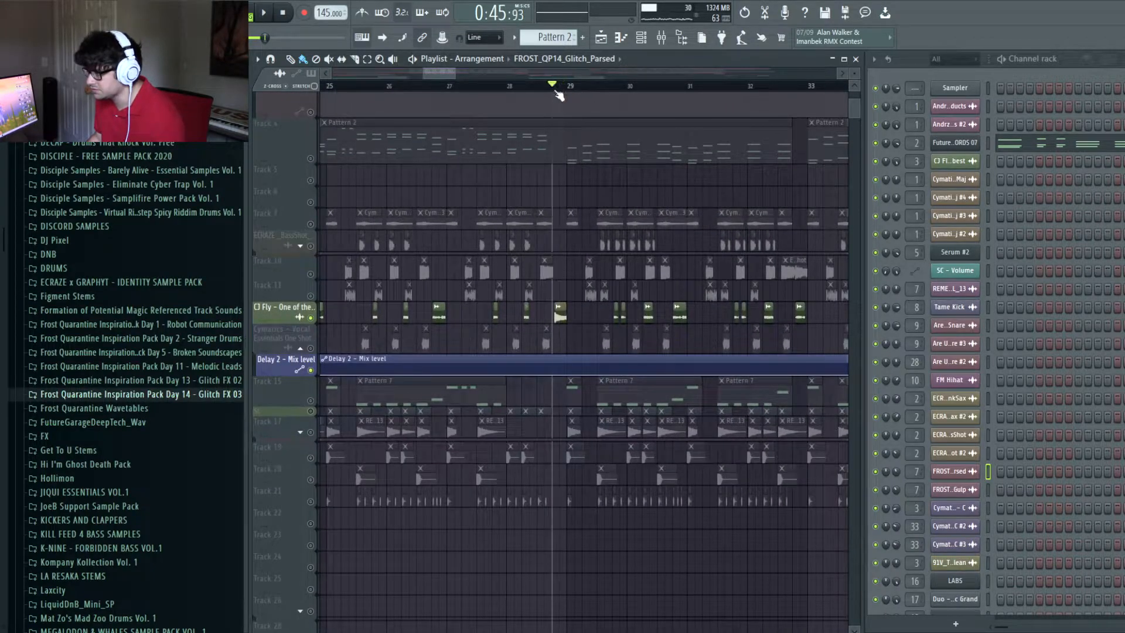
scroll(571, 91, "up", 8, "ctrl")
scroll(574, 90, "down", 6)
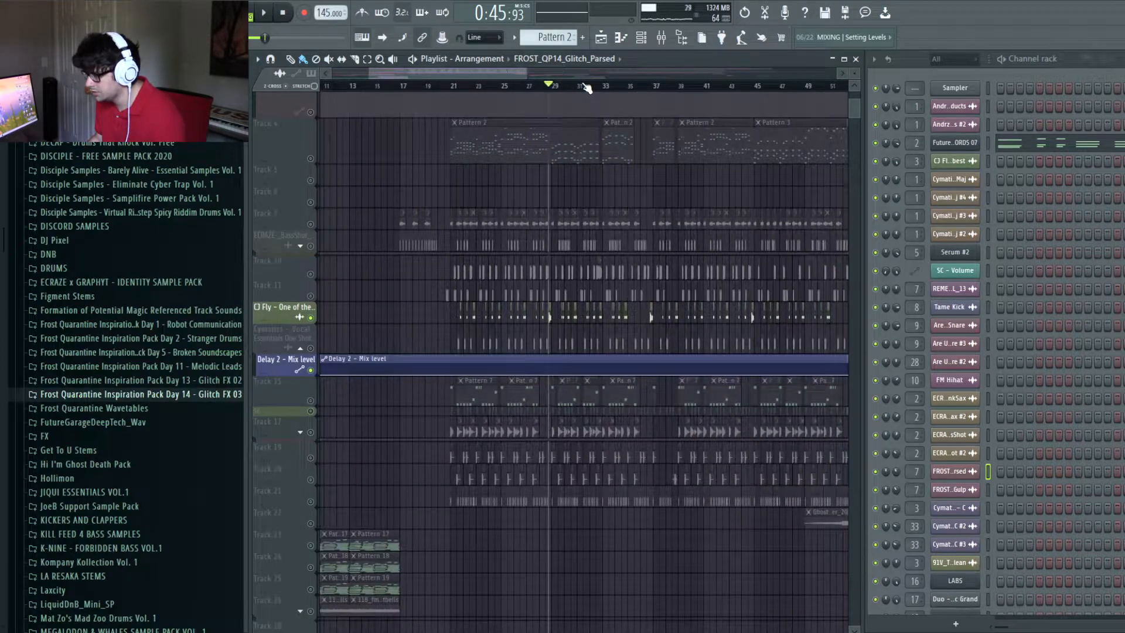
scroll(581, 231, "down", 1)
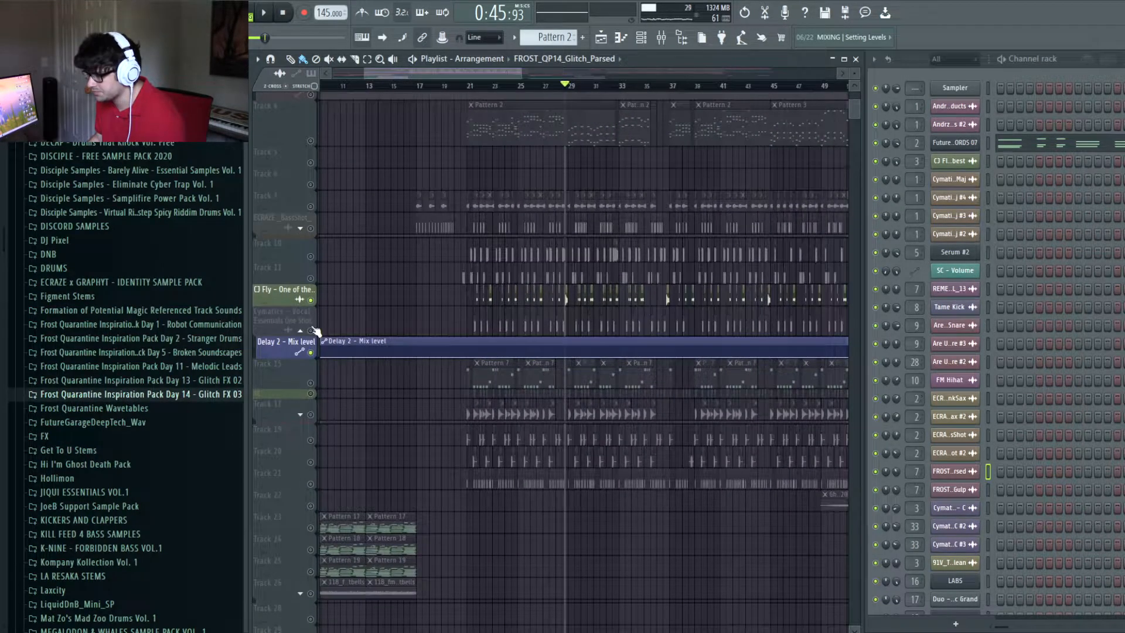
Step: Solo the Cymatics Vocal Essentials One Shot track with its Delay 2 mix level automation and play its clips in the first drop
left_click(311, 300)
scroll(474, 89, "up", 6)
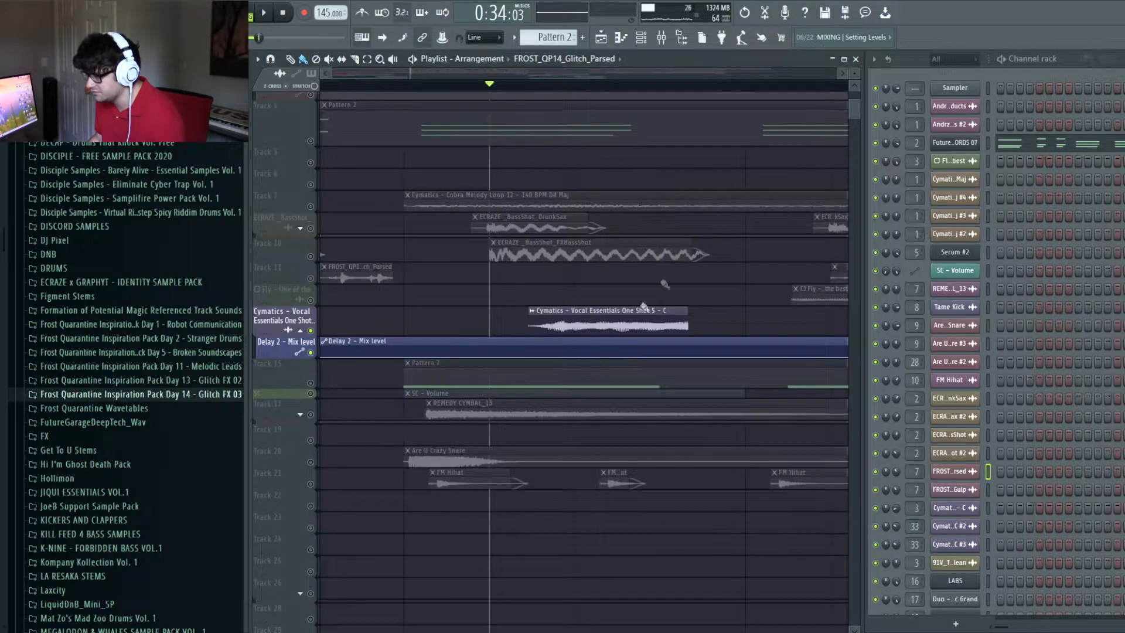
scroll(638, 92, "down", 5)
left_click_drag(572, 300, 505, 325)
key("space")
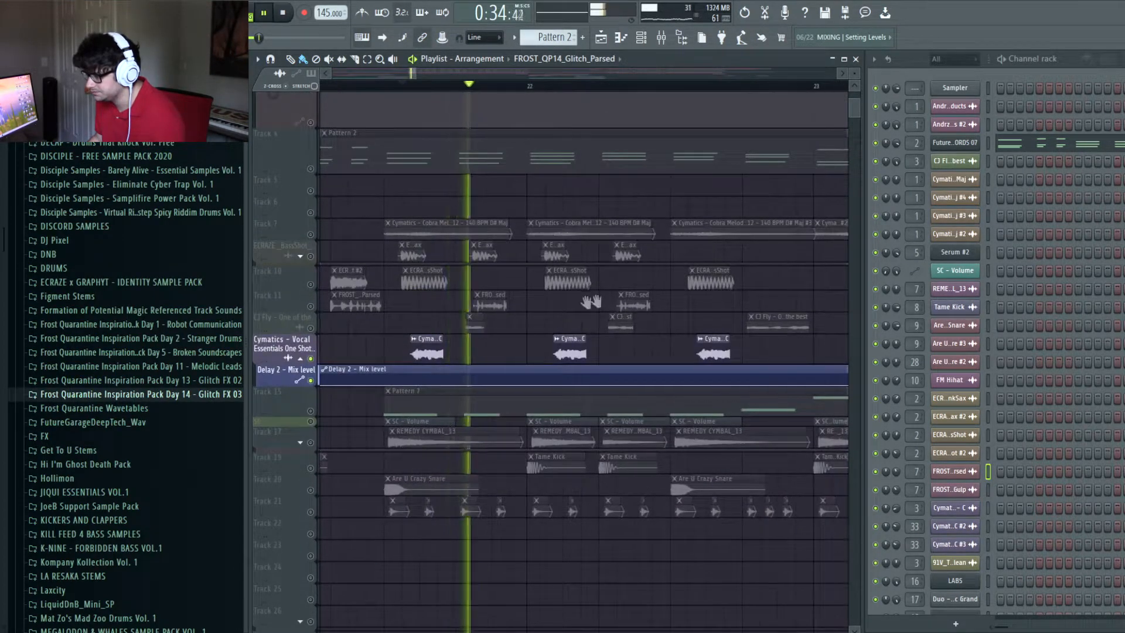
left_click_drag(606, 303, 547, 301)
scroll(587, 86, "down", 4)
left_click_drag(671, 200, 473, 206)
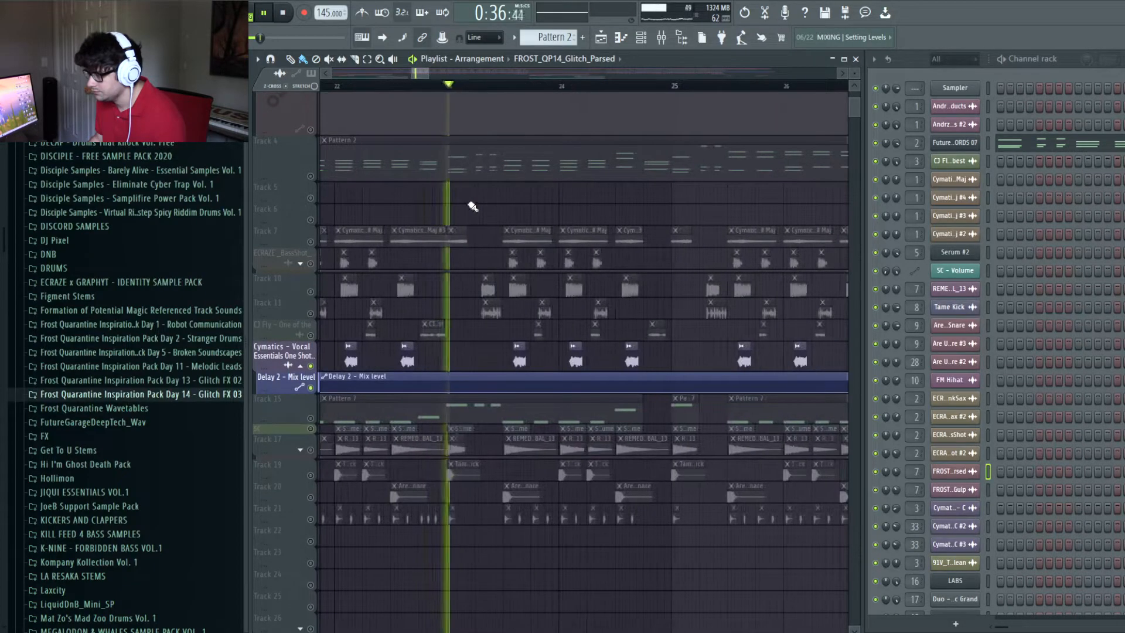
scroll(519, 89, "down", 4)
left_click_drag(566, 163, 643, 133)
key("space")
Step: Turn off the vocal one-shot and Delay 2 tracks, solo Track 15, and play its Pattern 7 clips from bar 21
left_click(310, 336)
left_click(311, 358)
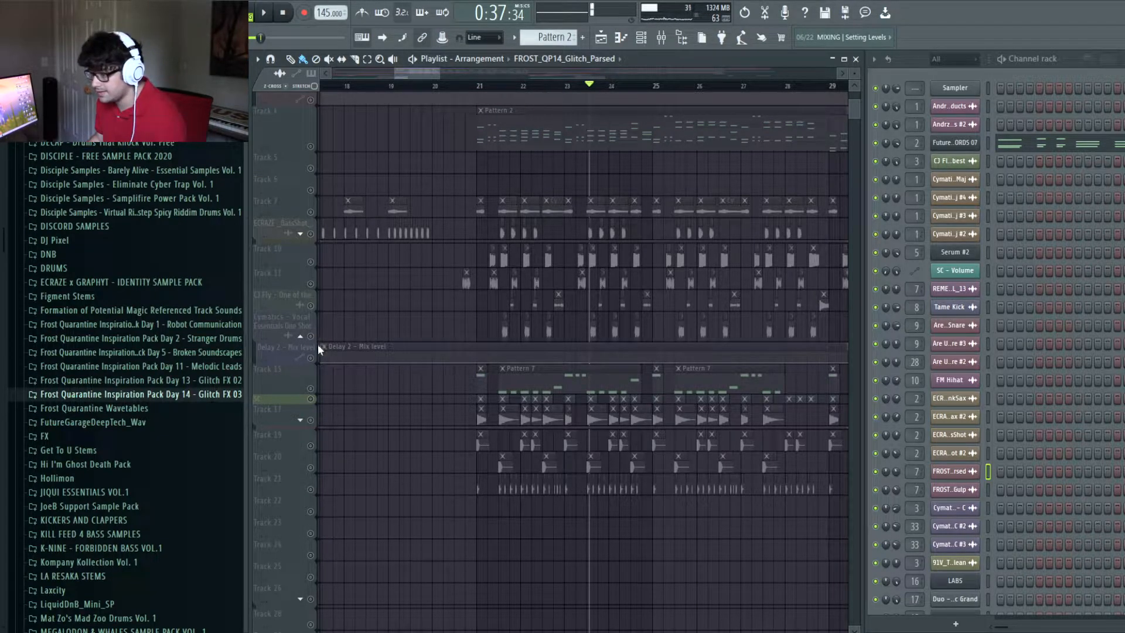
left_click(310, 389)
scroll(314, 389, "down", 1)
left_click(481, 86)
scroll(502, 90, "up", 4)
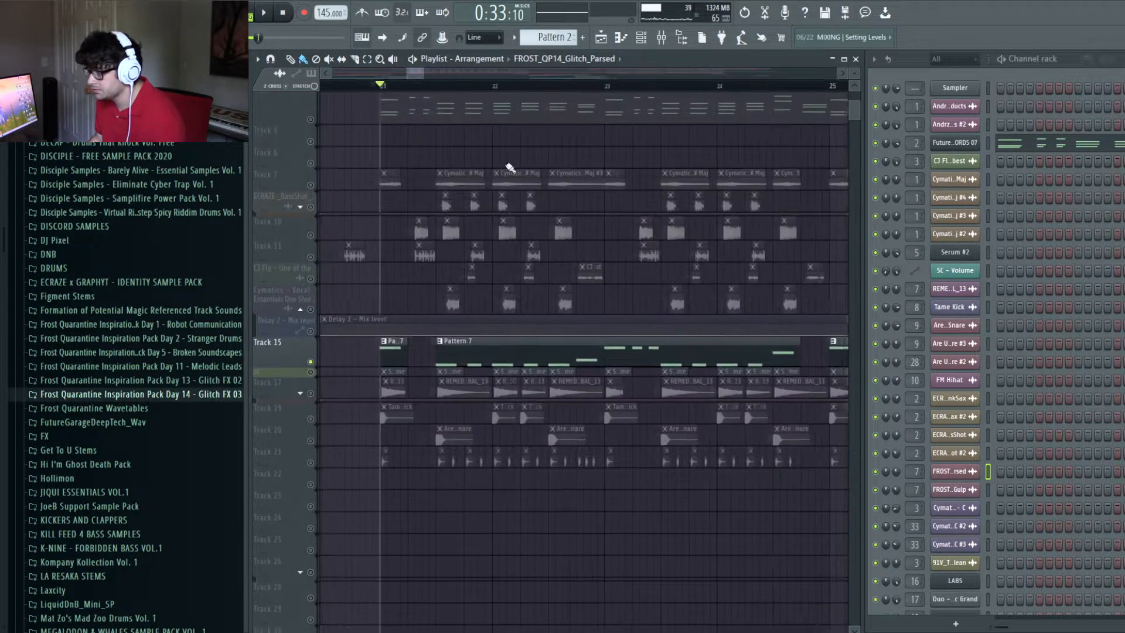
key("space")
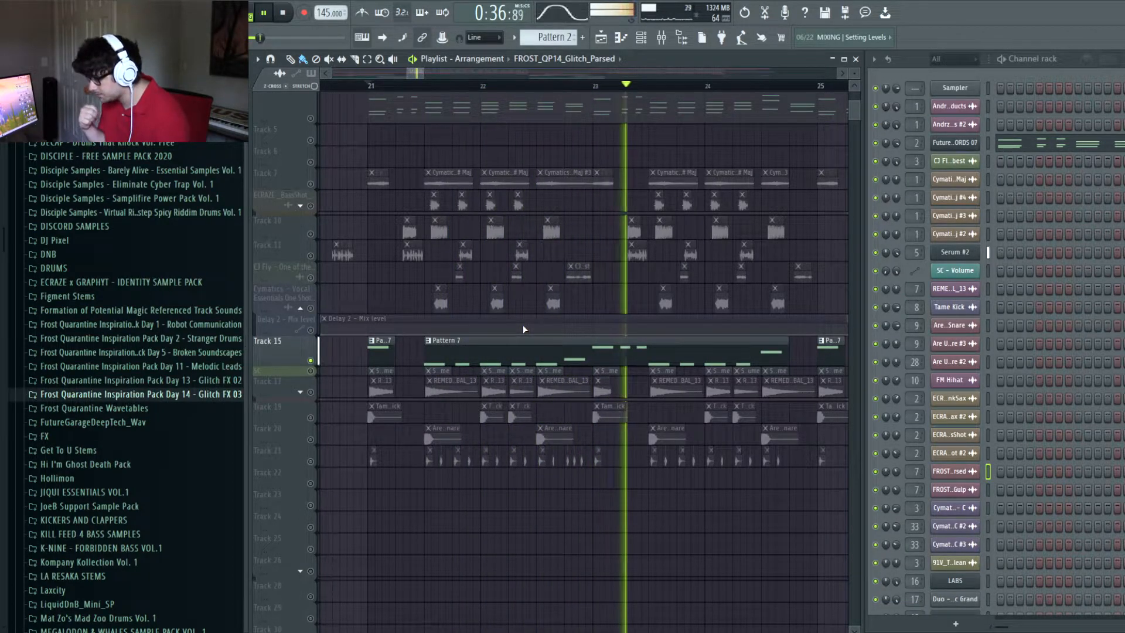
key("space")
Step: Open the Serum #2 sub bass synth and inspect its oscillator settings and distortion effect
left_click(955, 252)
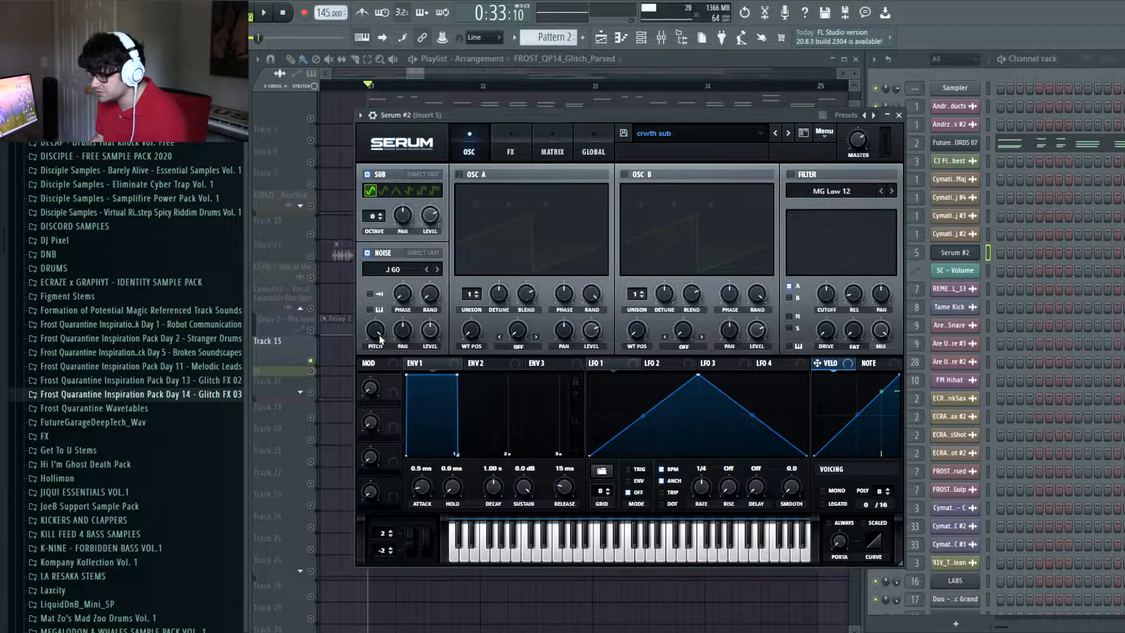
left_click(510, 153)
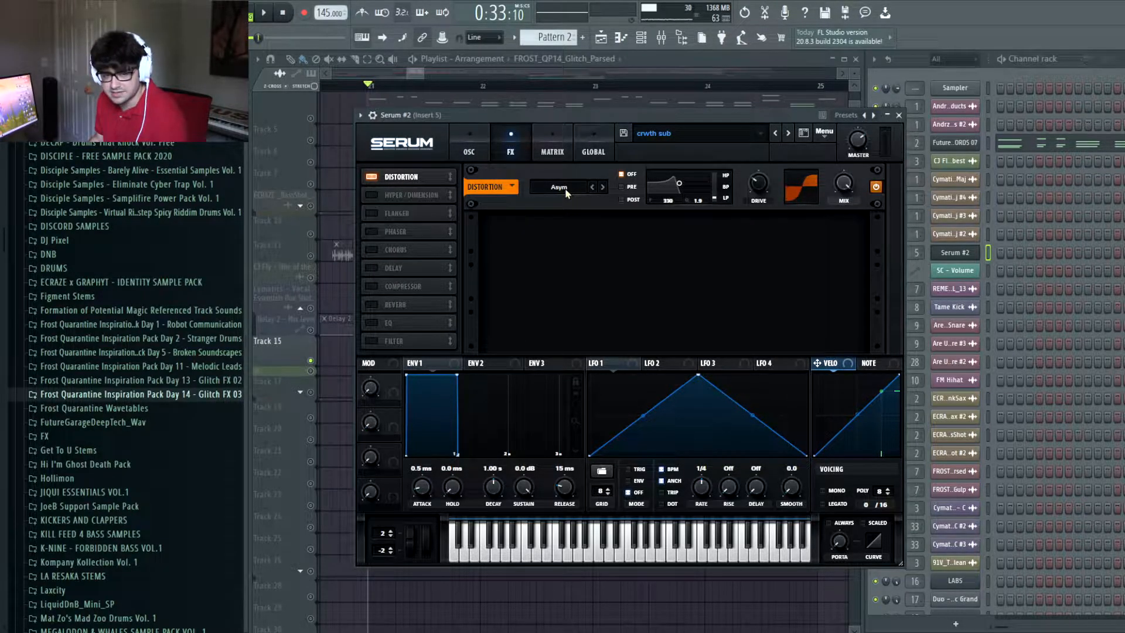
Step: Close the Serum #2 synth, turn on the SC track, and enlarge it to examine its sidechain volume curves
left_click(899, 116)
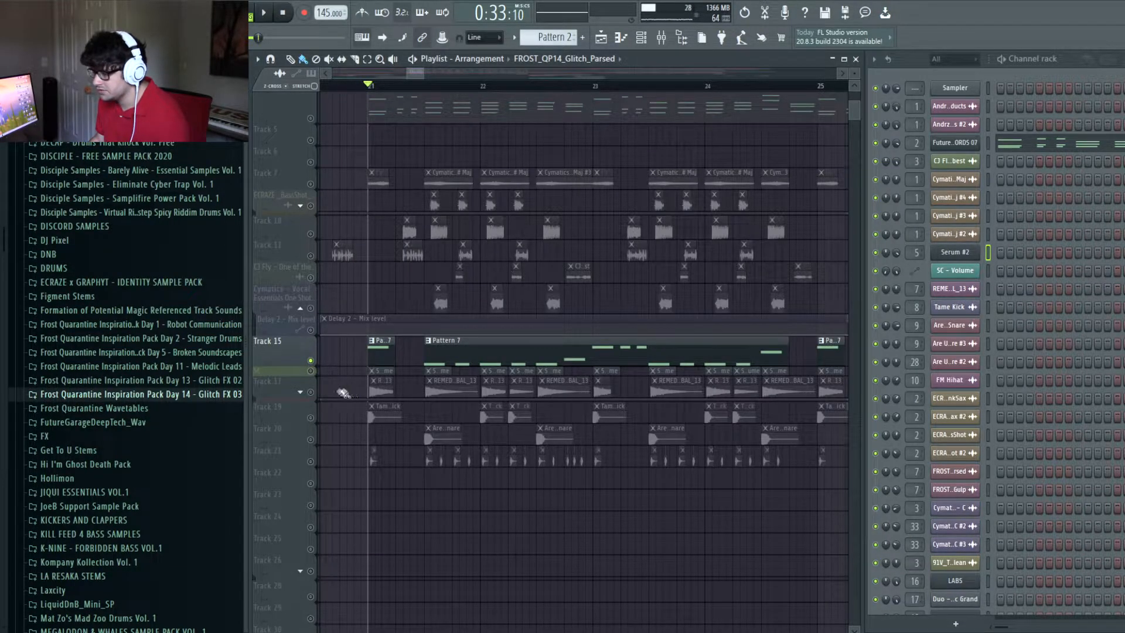
left_click(316, 371)
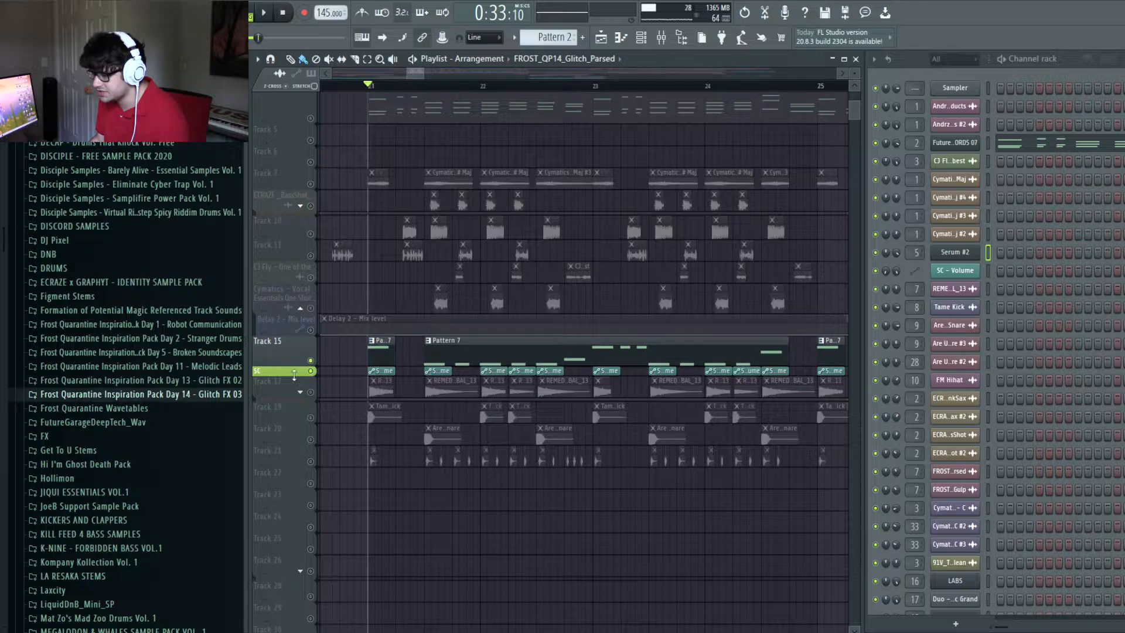
left_click_drag(294, 375, 294, 404)
scroll(382, 91, "up", 5)
scroll(383, 90, "down", 5)
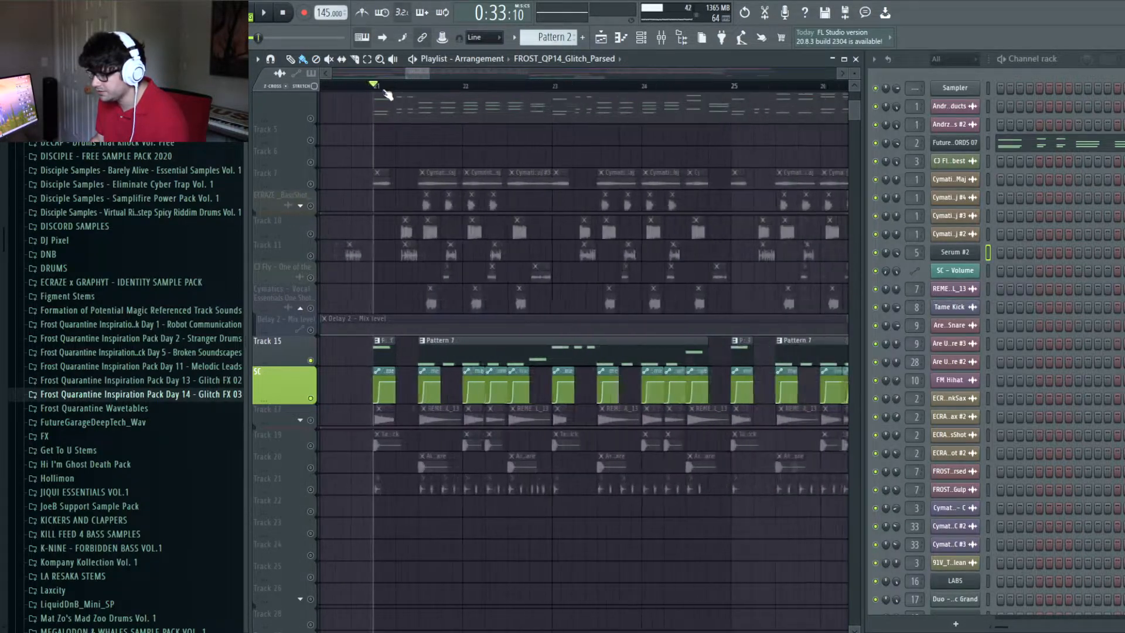
scroll(382, 89, "up", 5)
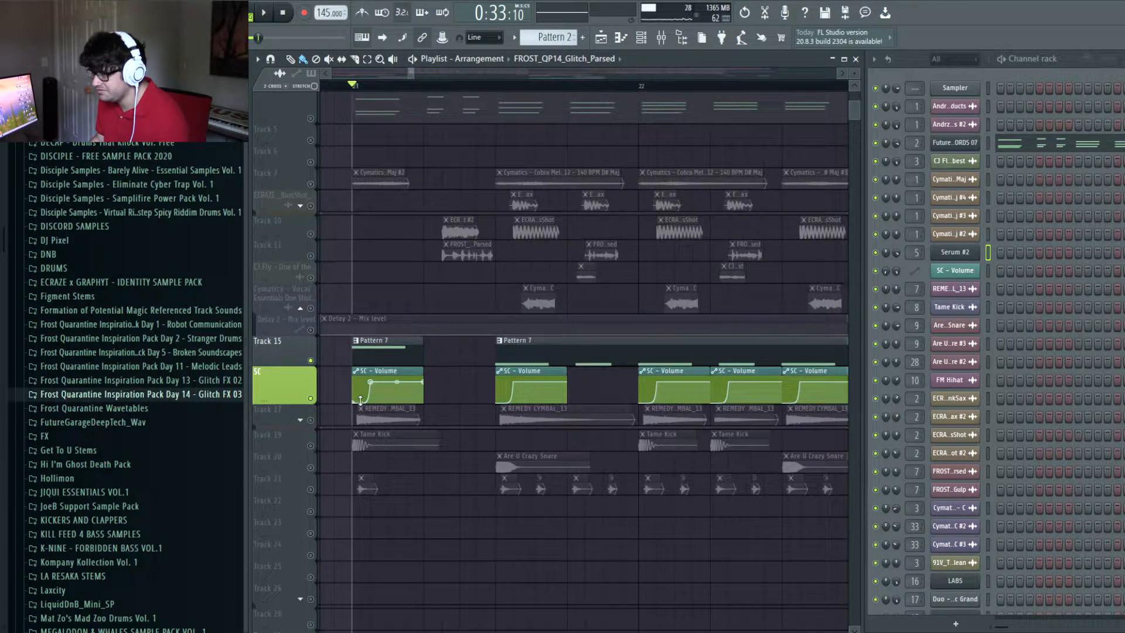
scroll(423, 74, "down", 5)
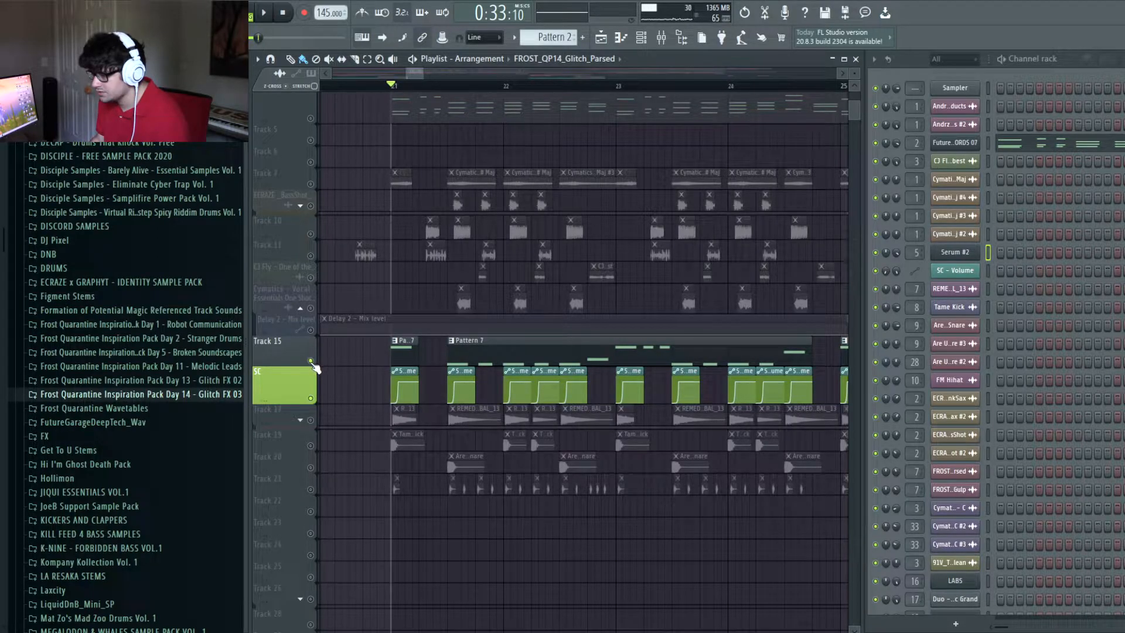
Step: Expand the Track 17 group, solo Track 17, and play its REMEDY CYMBAL_13 clips from bar 21
left_click(301, 420)
scroll(362, 380, "down", 1)
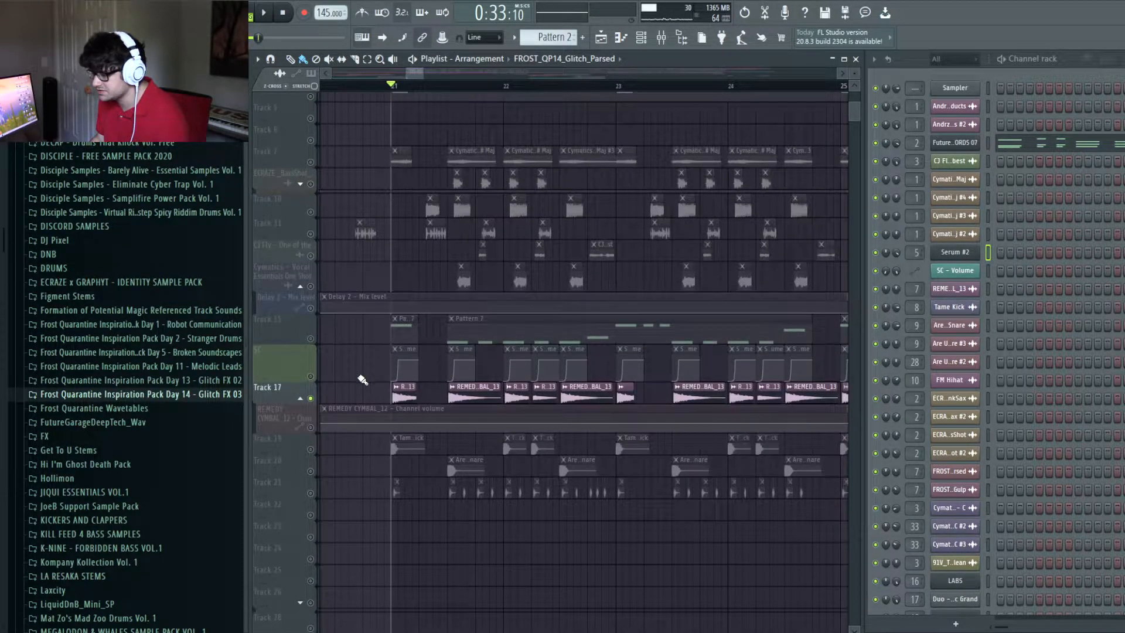
key("space")
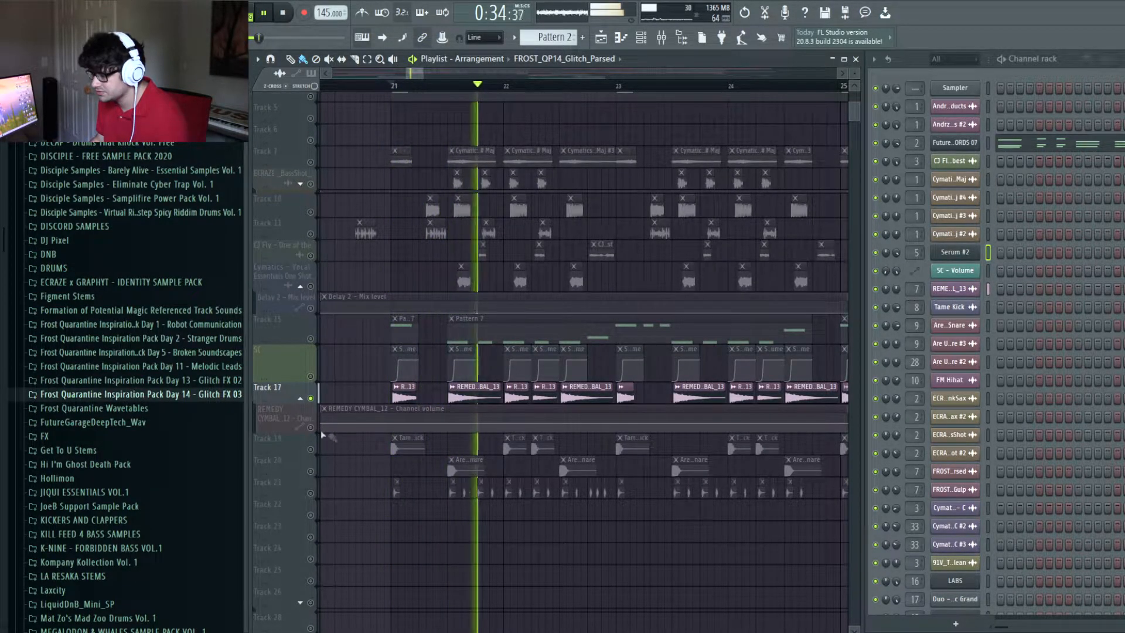
left_click_drag(549, 511, 590, 512)
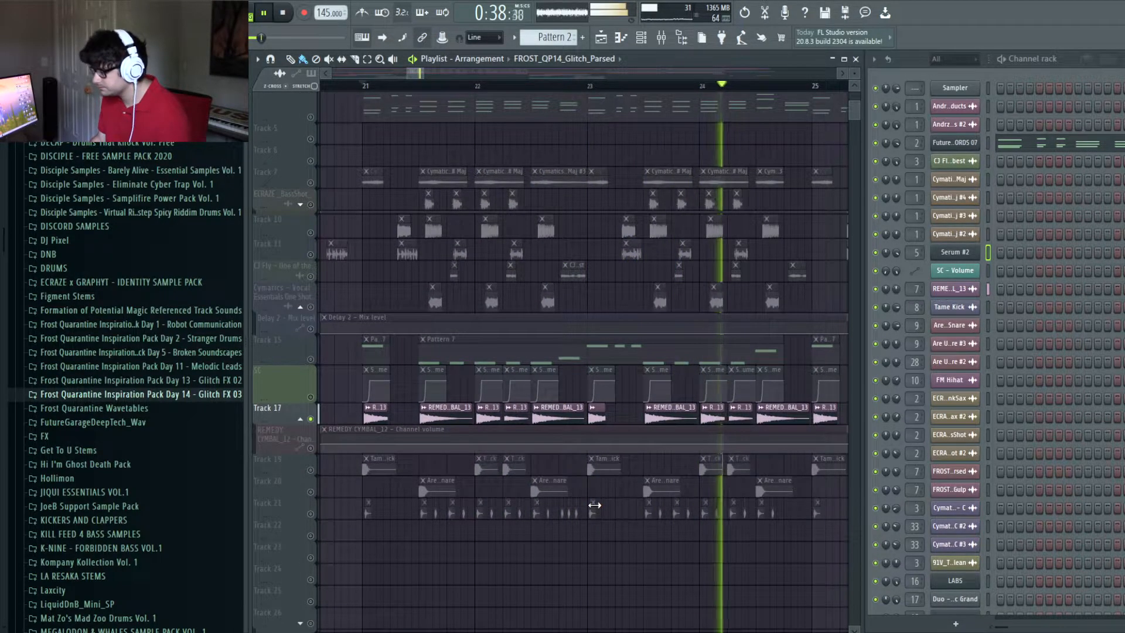
key("space")
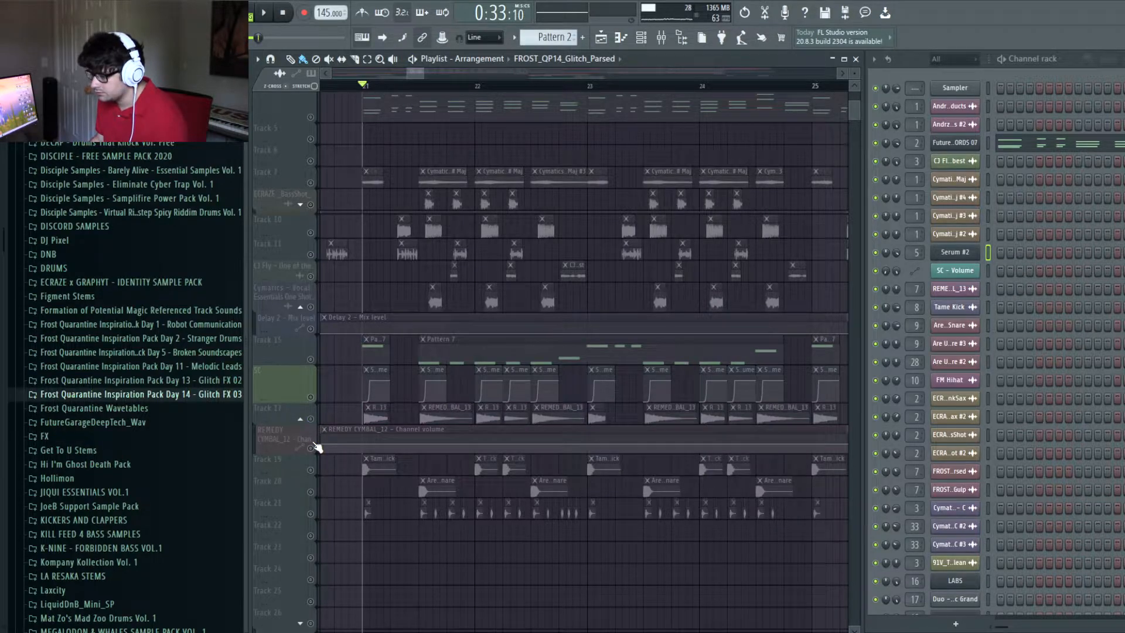
Step: Show the REMEDY CYMBAL_12 channel volume automation, and solo Track 19 to play its Tame Kick clips from bar 21
left_click(311, 444)
left_click(317, 469)
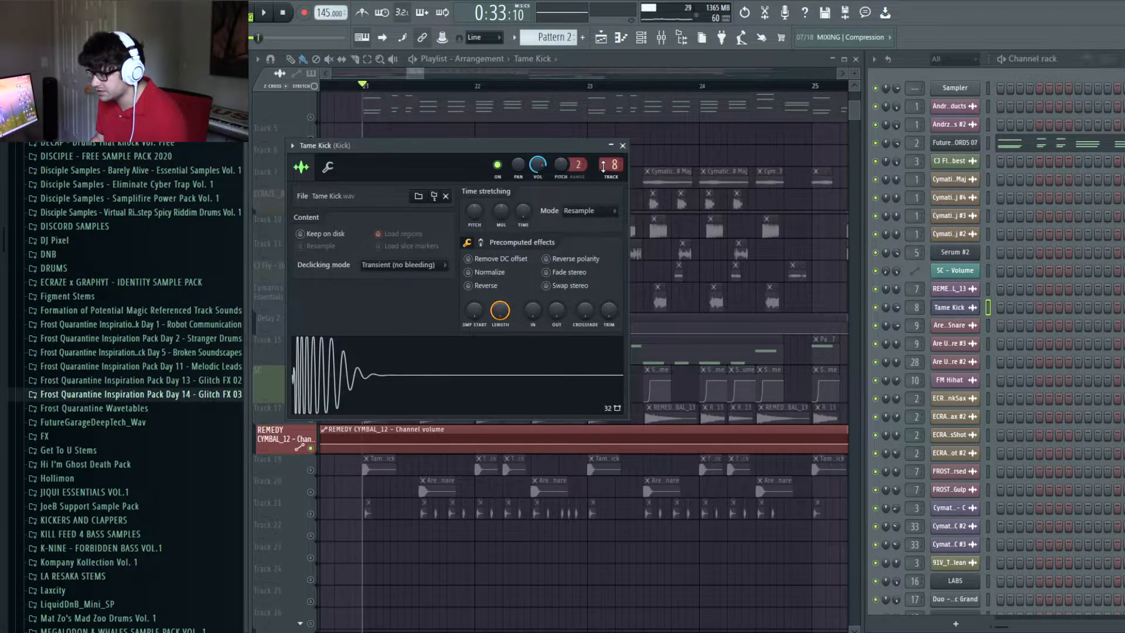
left_click(316, 455)
scroll(324, 370, "down", 4)
left_click(324, 370)
scroll(328, 351, "down", 1)
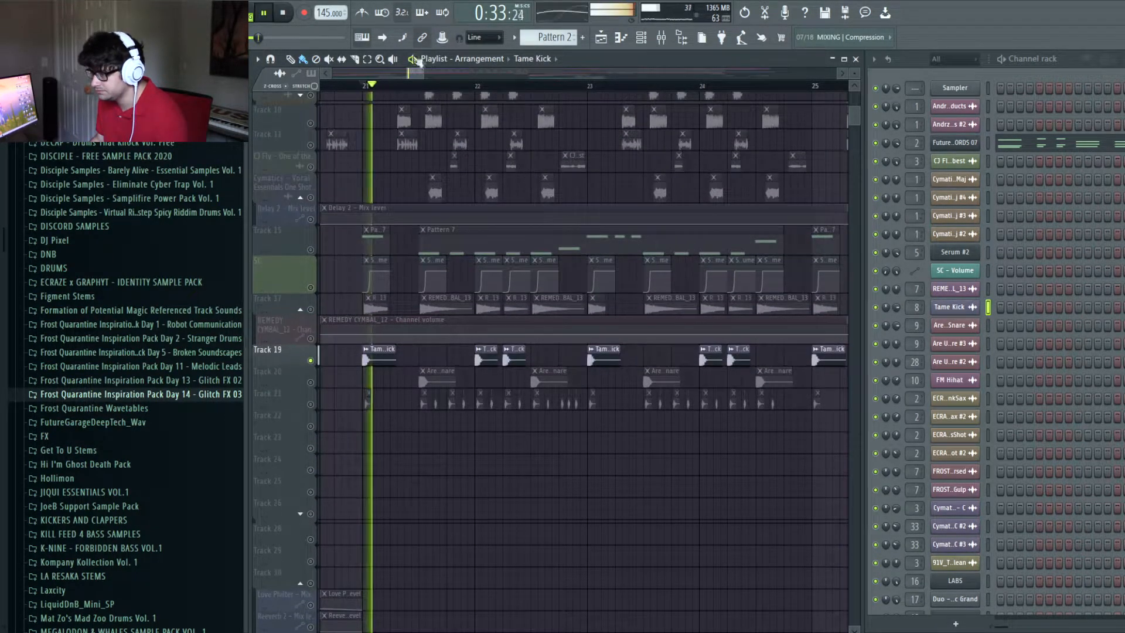
scroll(381, 88, "up", 3)
scroll(383, 89, "down", 2)
left_click(390, 375)
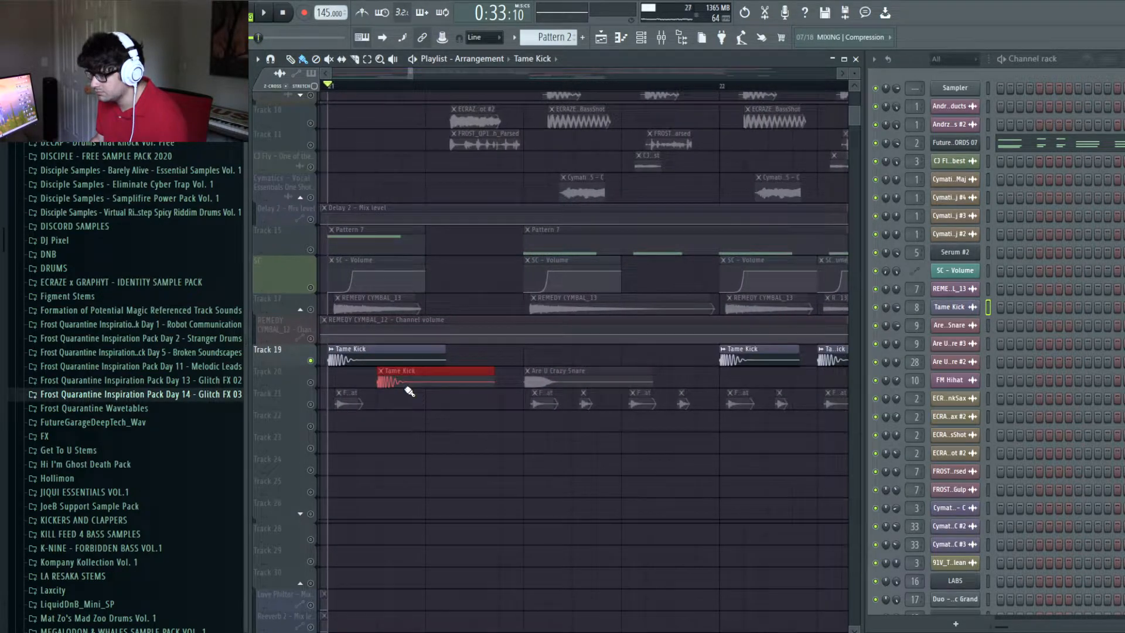
Step: Open the Tame Kick sample's settings and locate its file in the browser's Decap.Drums.That.Knock.Vol.8 folder
double_click(420, 352)
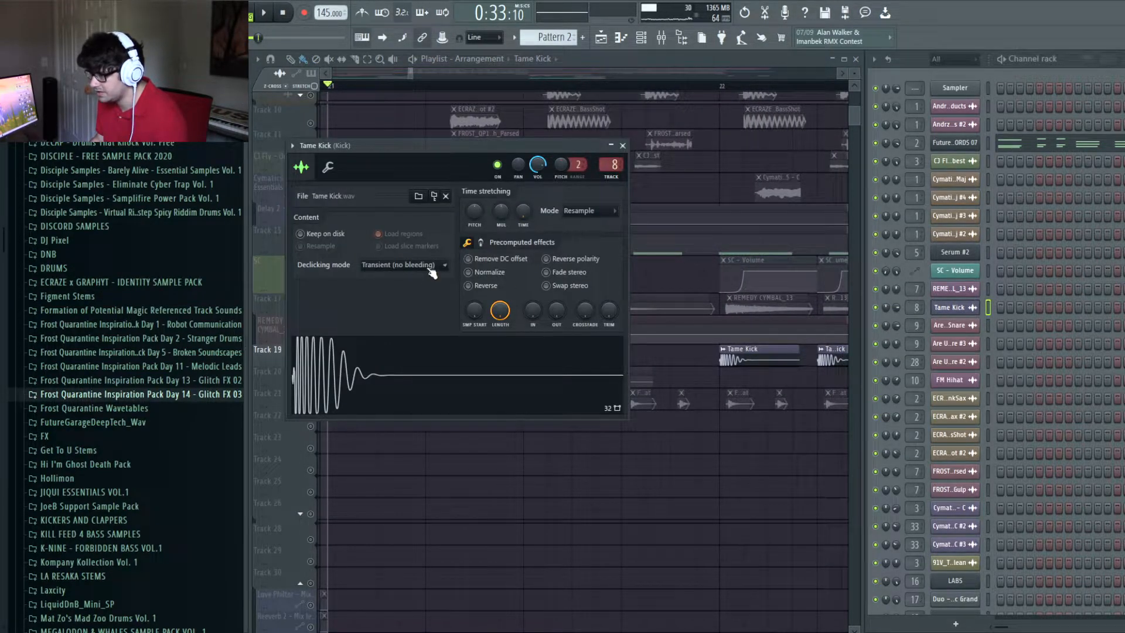
left_click(434, 196)
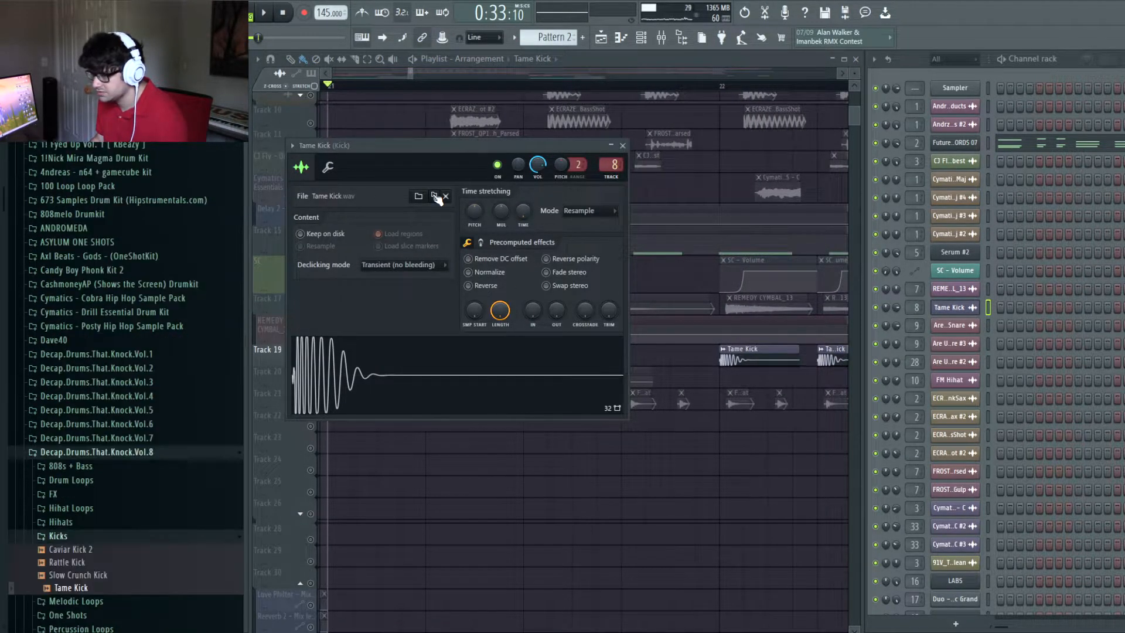
left_click(124, 454)
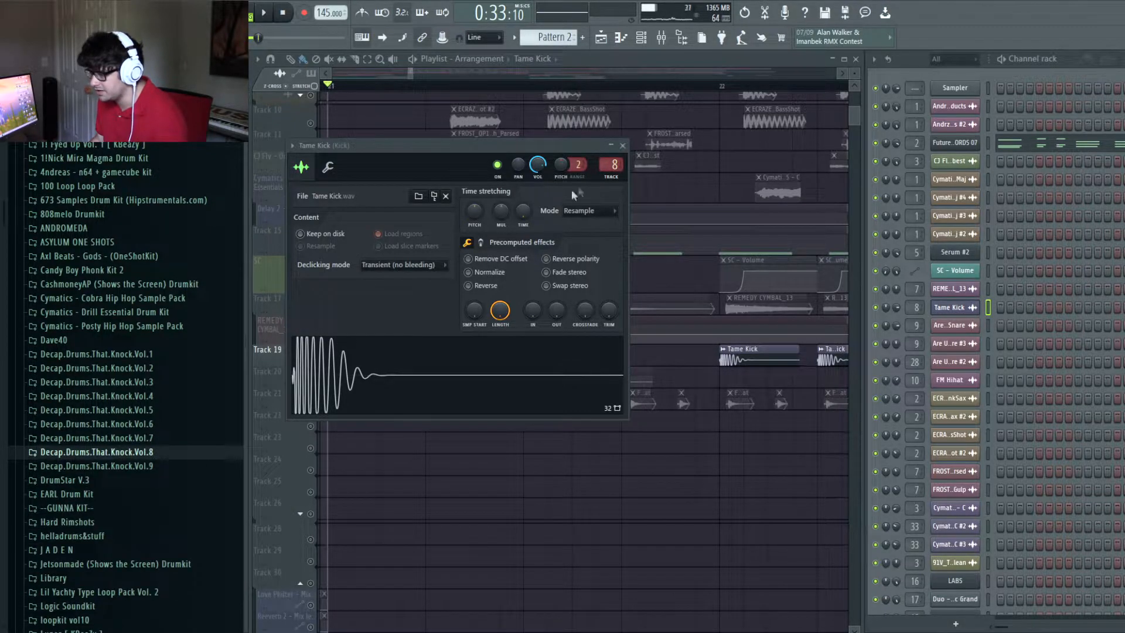
left_click(624, 146)
Step: Turn on Track 20 and play its first Are U Crazy Snare clip in bar 21 repeatedly
left_click(311, 382)
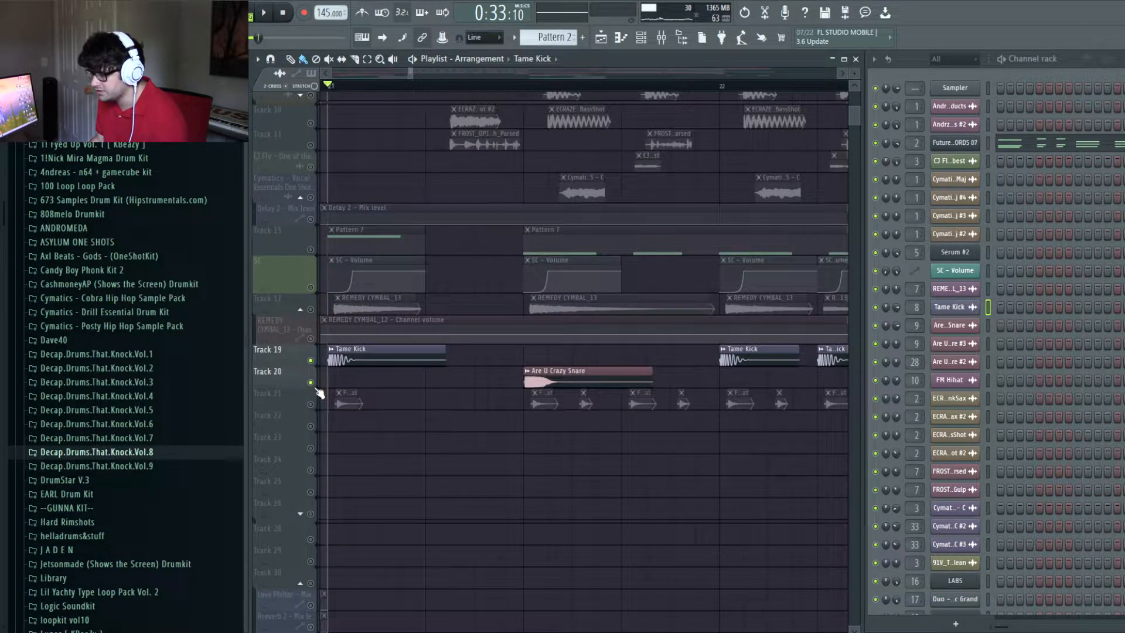
left_click(529, 88)
key("space")
key("space")
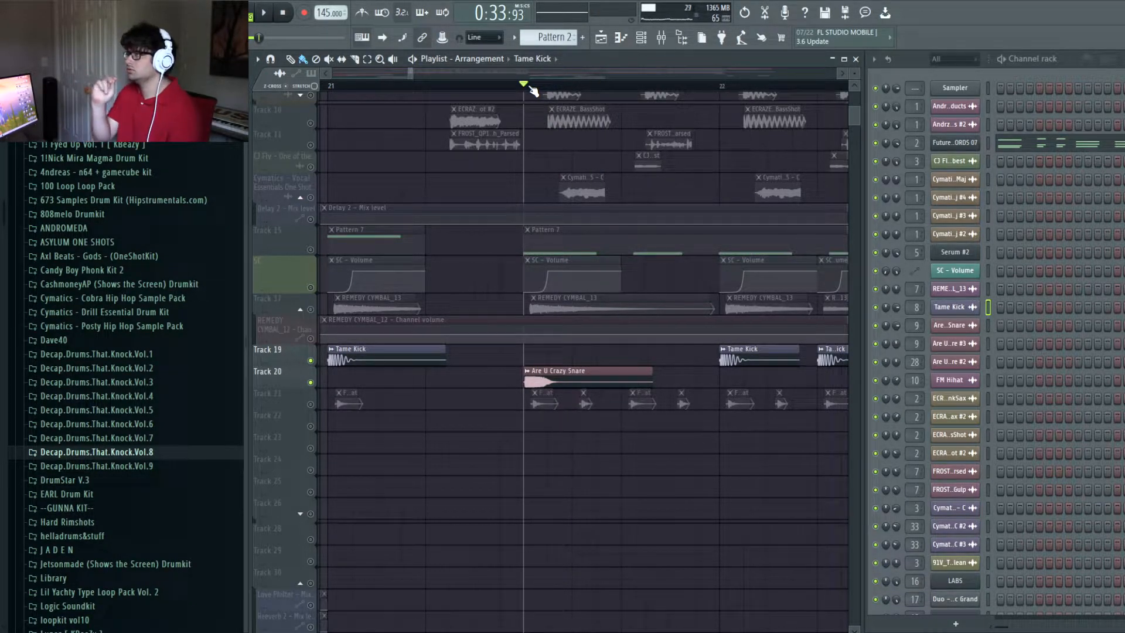
key("space")
key("space")
key("space")
key("space")
key("space")
key("space")
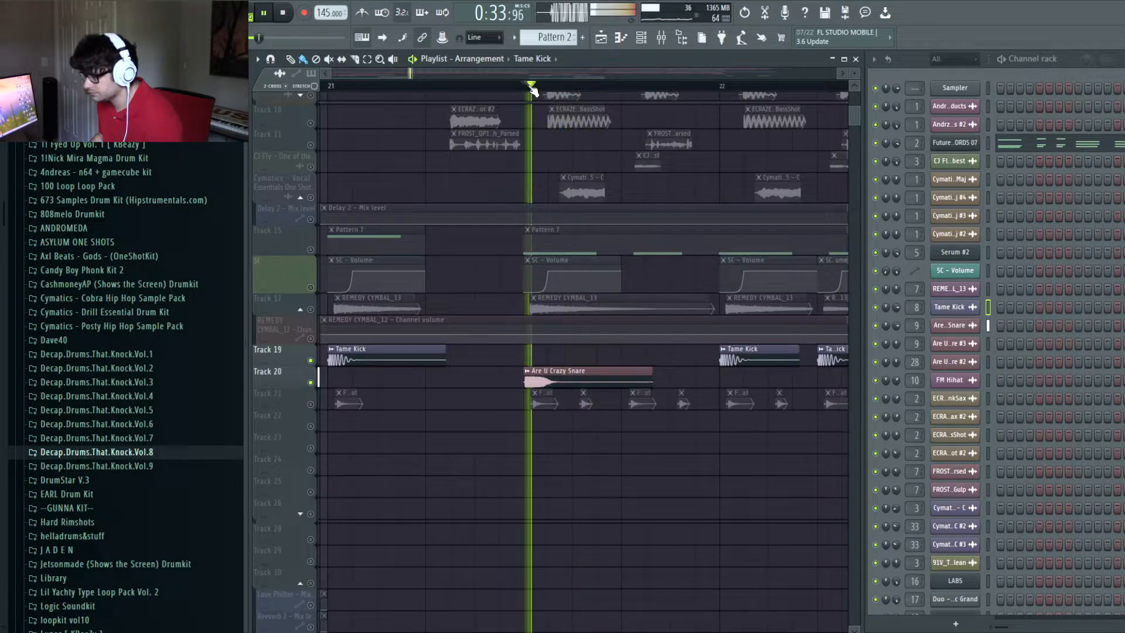
Step: Turn on Track 21, turn off Tracks 19 and 20, and play the hi-hat clips from bar 21
left_click(311, 404)
left_click(311, 360)
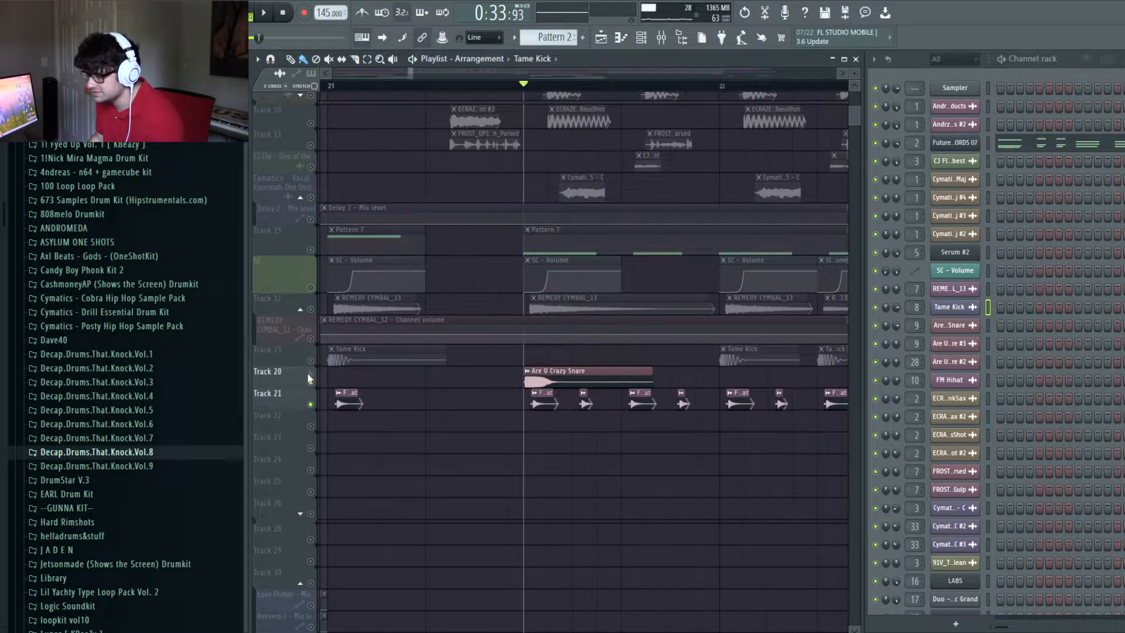
left_click(310, 382)
left_click(335, 85)
key("space")
scroll(573, 93, "up", 3)
left_click(443, 404)
key("space")
Step: Open the FM Hihat sample's settings and locate its file in the browser's Decap.Drums.That.Knock.Vol.7 folder
double_click(442, 403)
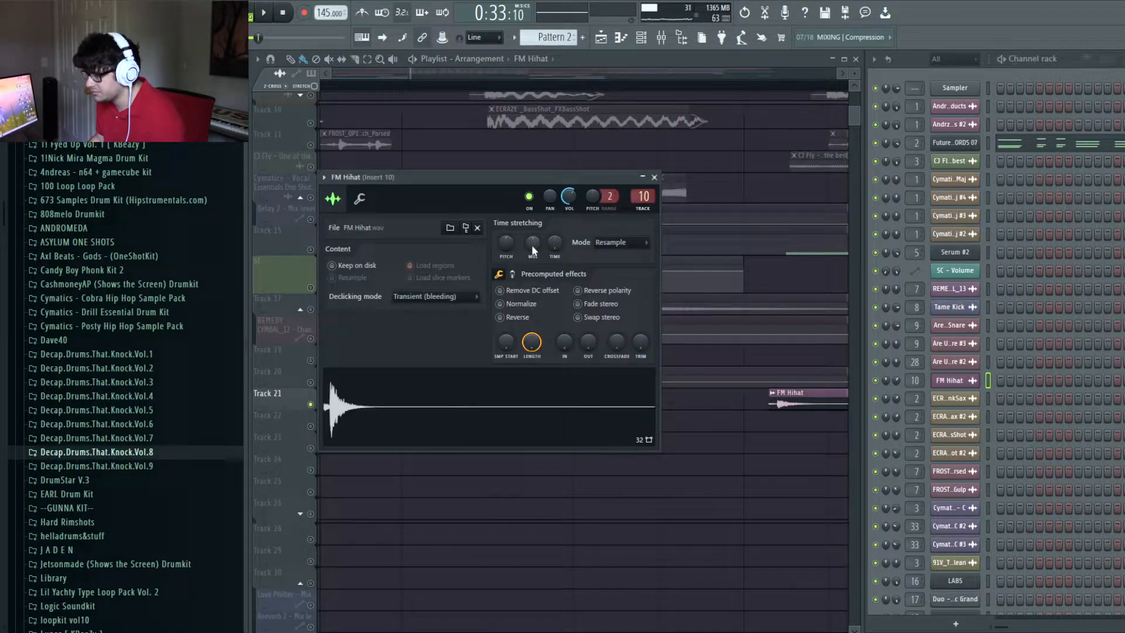
left_click(466, 228)
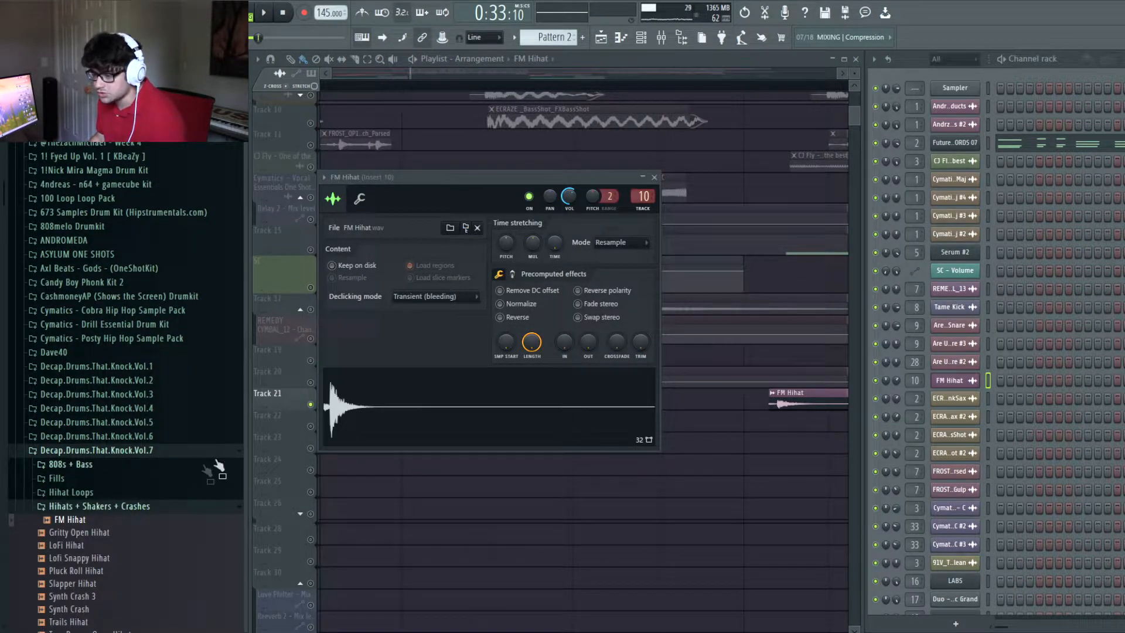
left_click(654, 177)
Step: Turn on Tracks 17, 19 and 20 alongside Track 21 and play the combined drums from bar 21
scroll(674, 96, "up", 1)
left_click(310, 381)
left_click(310, 402)
key("space")
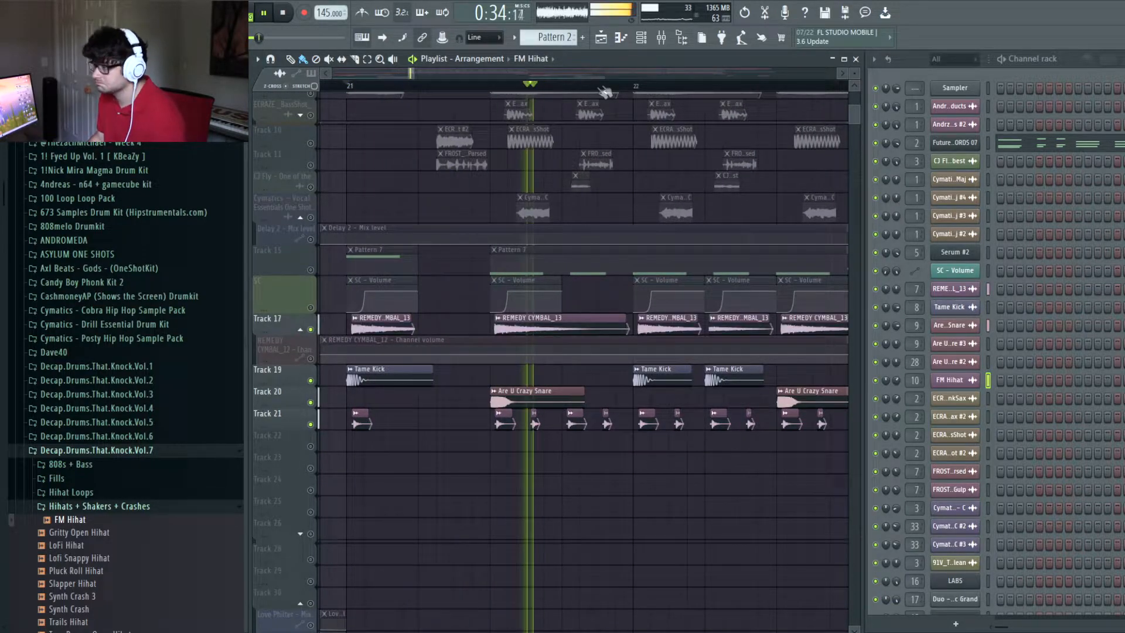
left_click(311, 330)
scroll(580, 164, "down", 3, "ctrl")
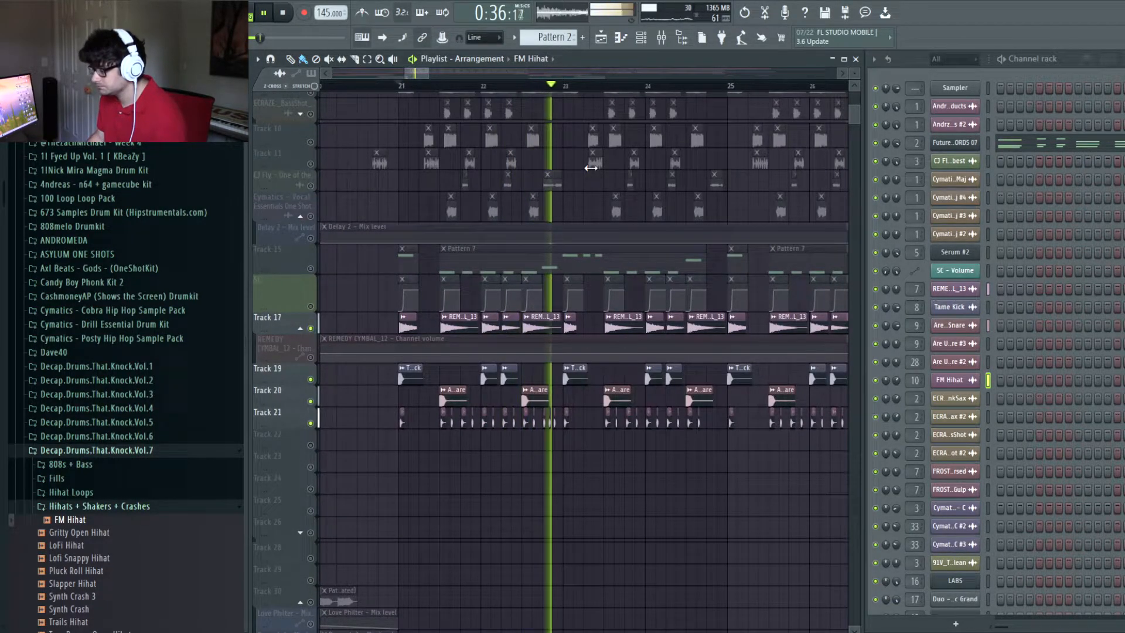
scroll(597, 129, "down", 2, "ctrl")
scroll(616, 90, "down", 4)
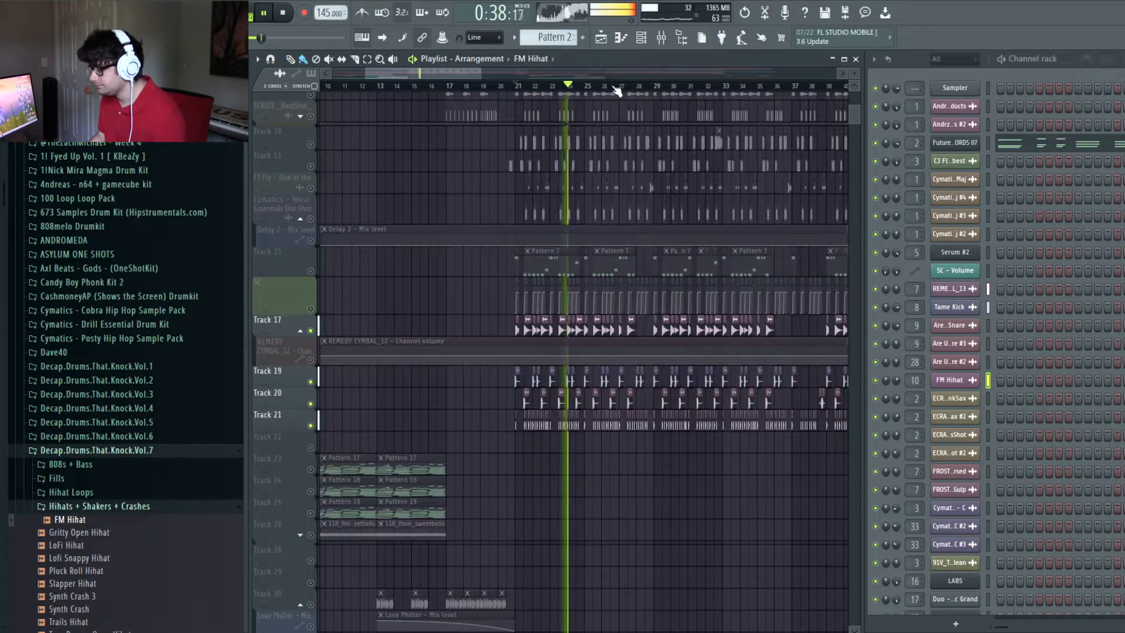
key("space")
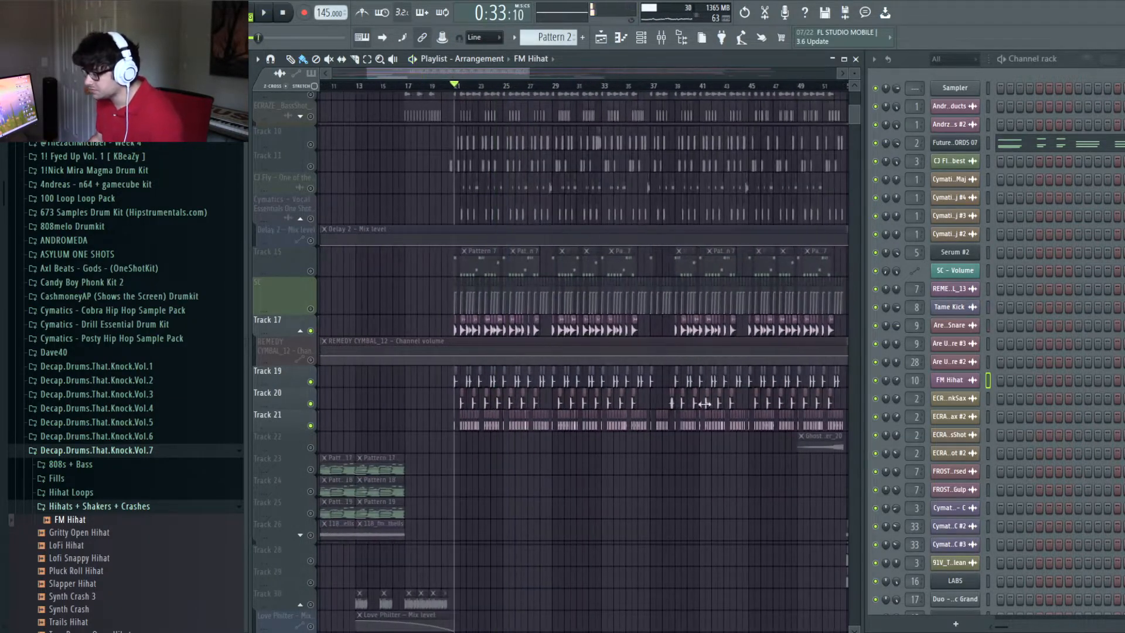
Step: Turn all tracks back on, collapse the Track 1 group, and look over the second intro and build-up from bar 53
scroll(314, 392, "up", 10)
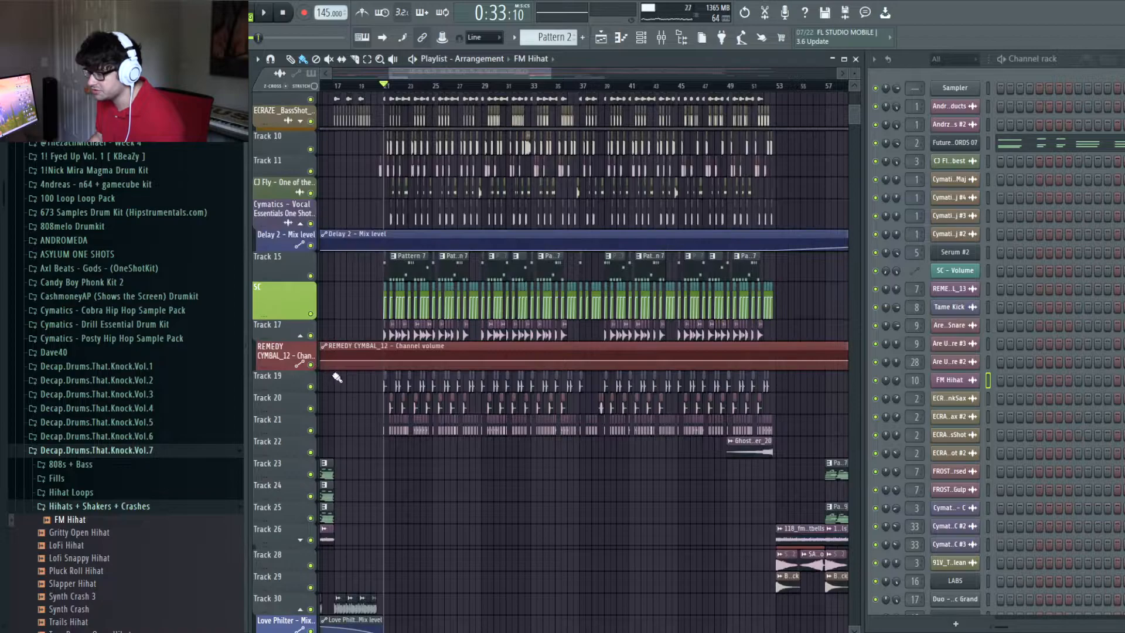
left_click(301, 109)
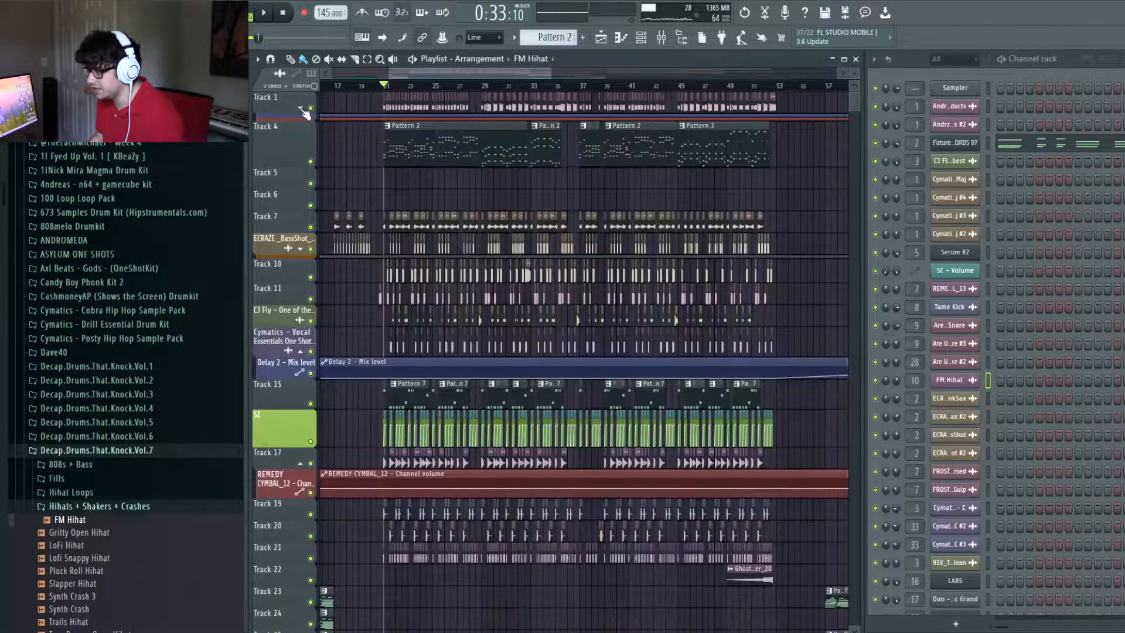
scroll(802, 211, "right", 1)
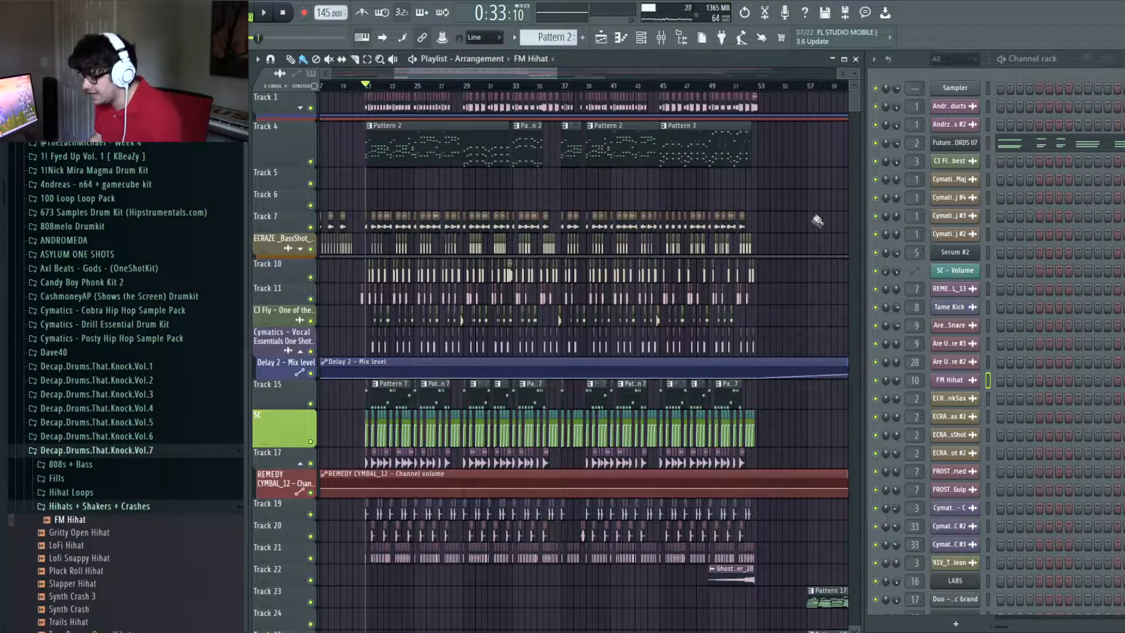
scroll(820, 218, "down", 10)
scroll(760, 89, "down", 2)
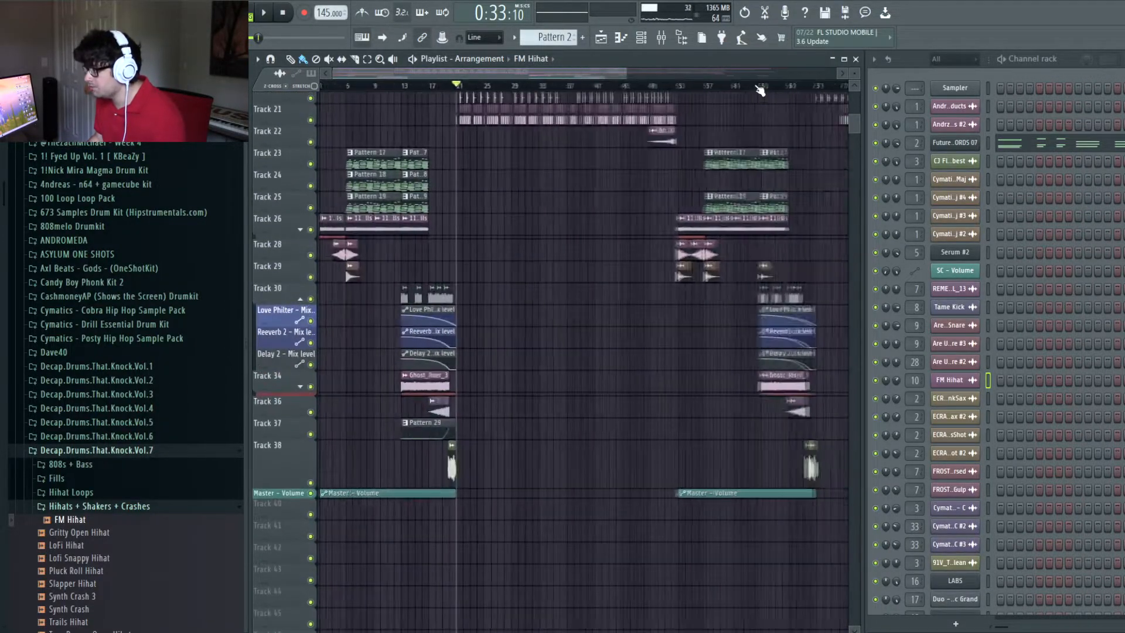
scroll(568, 171, "right", 5)
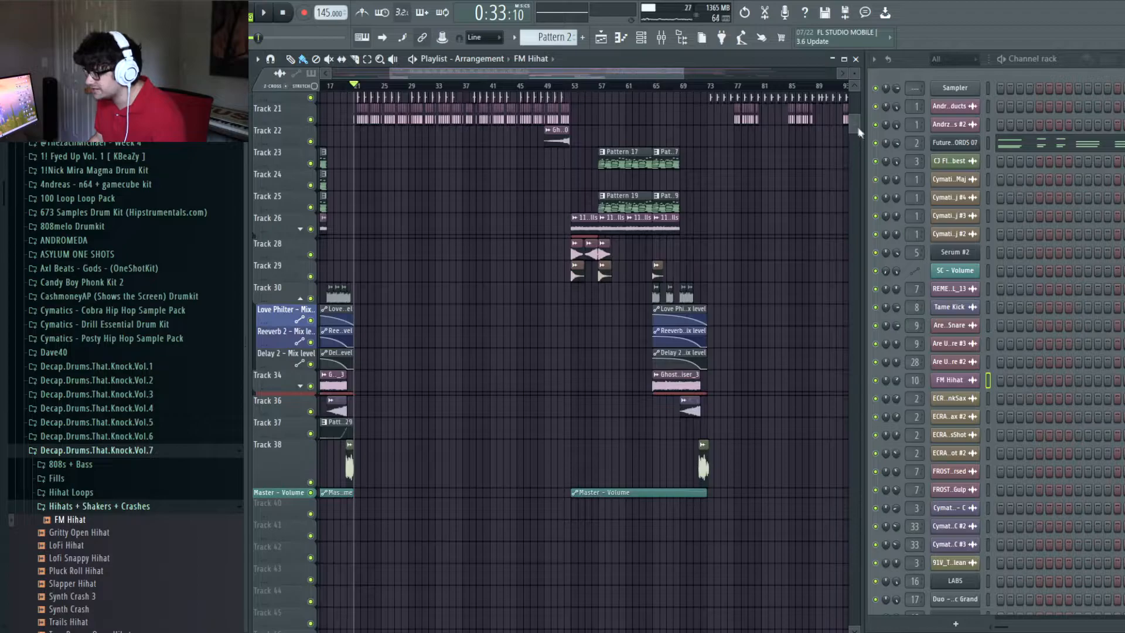
Step: Play the second drop from bar 73 with all tracks on
scroll(859, 135, "up", 10)
scroll(742, 92, "up", 3)
scroll(742, 92, "up", 3)
scroll(512, 76, "right", 8)
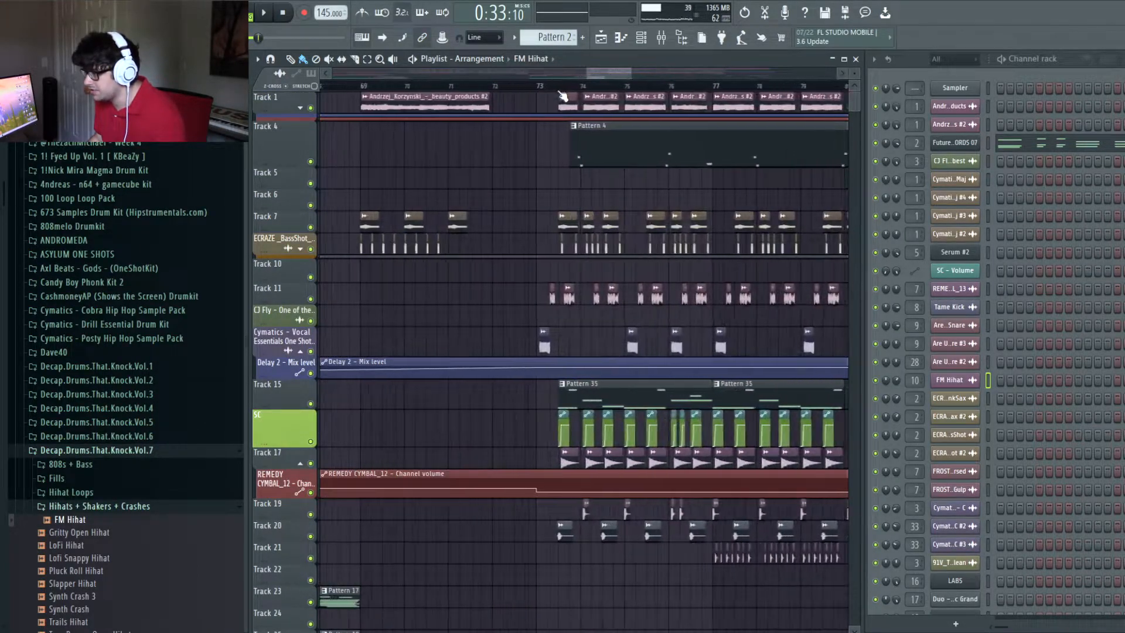
scroll(499, 95, "up", 2)
key("space")
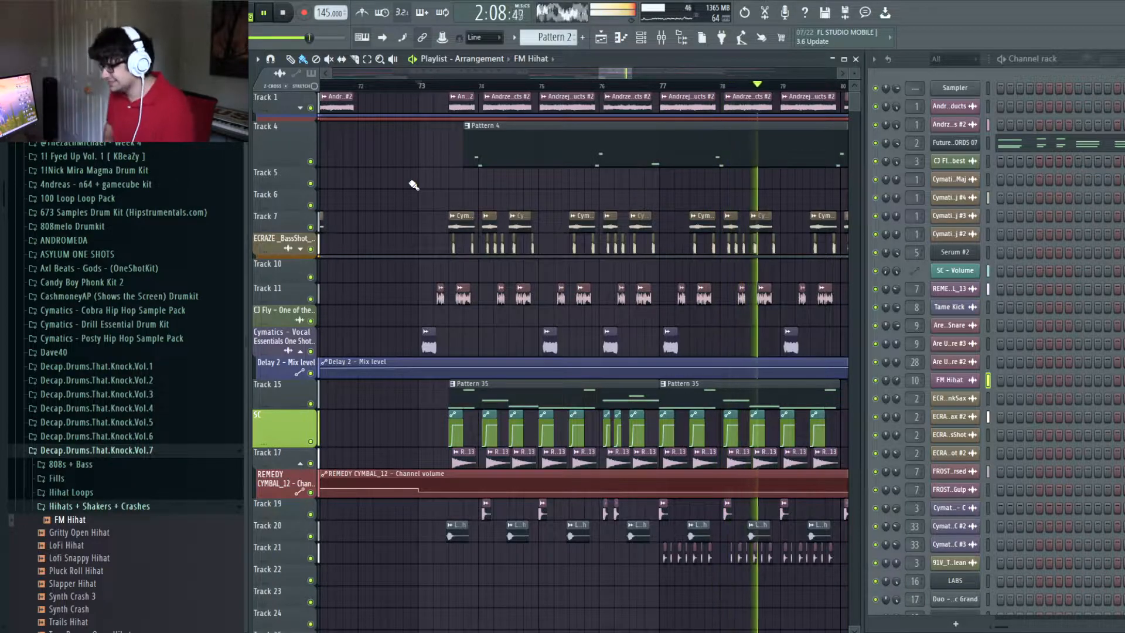
key("space")
Step: Look over the second drop's arrangement, and collapse the Track 17 group and the SC track
scroll(559, 97, "down", 2)
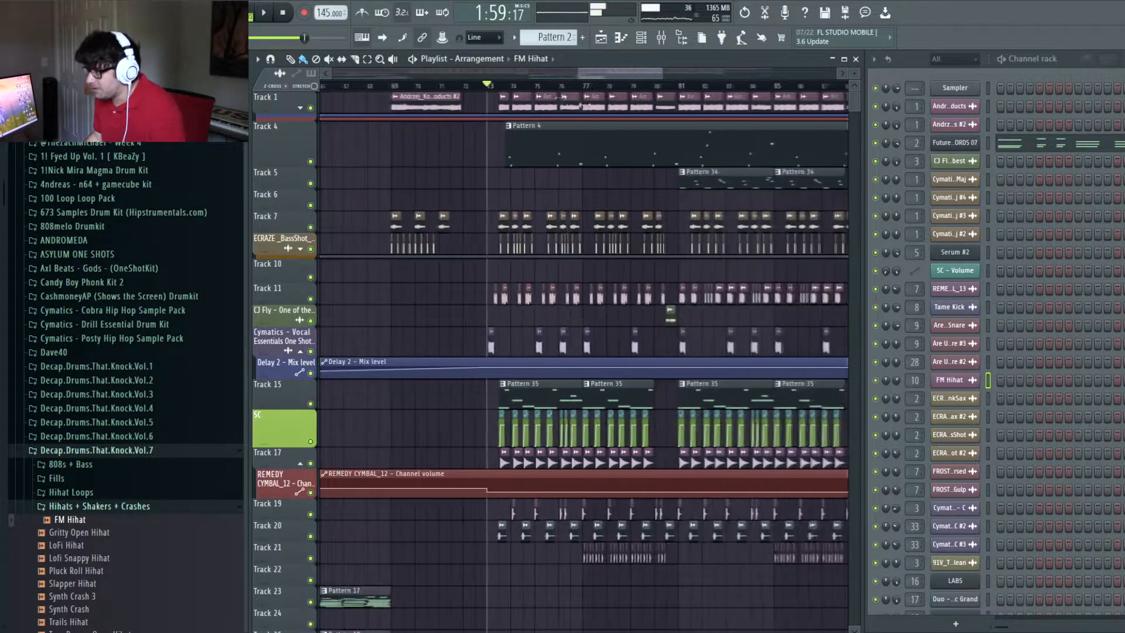
scroll(560, 97, "right", 2)
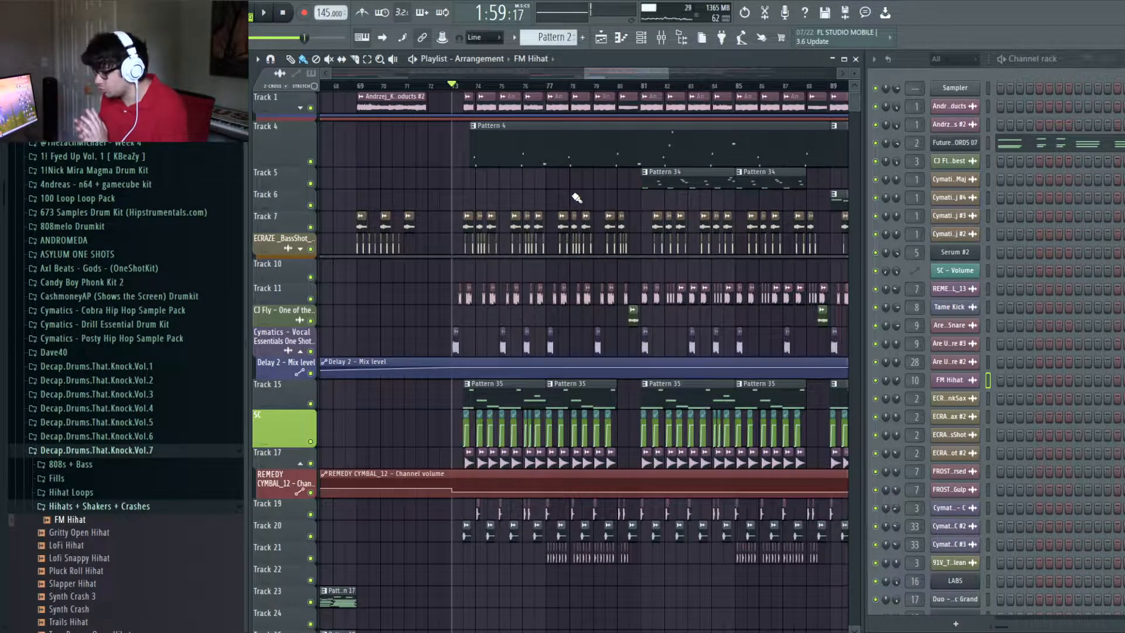
left_click(300, 463)
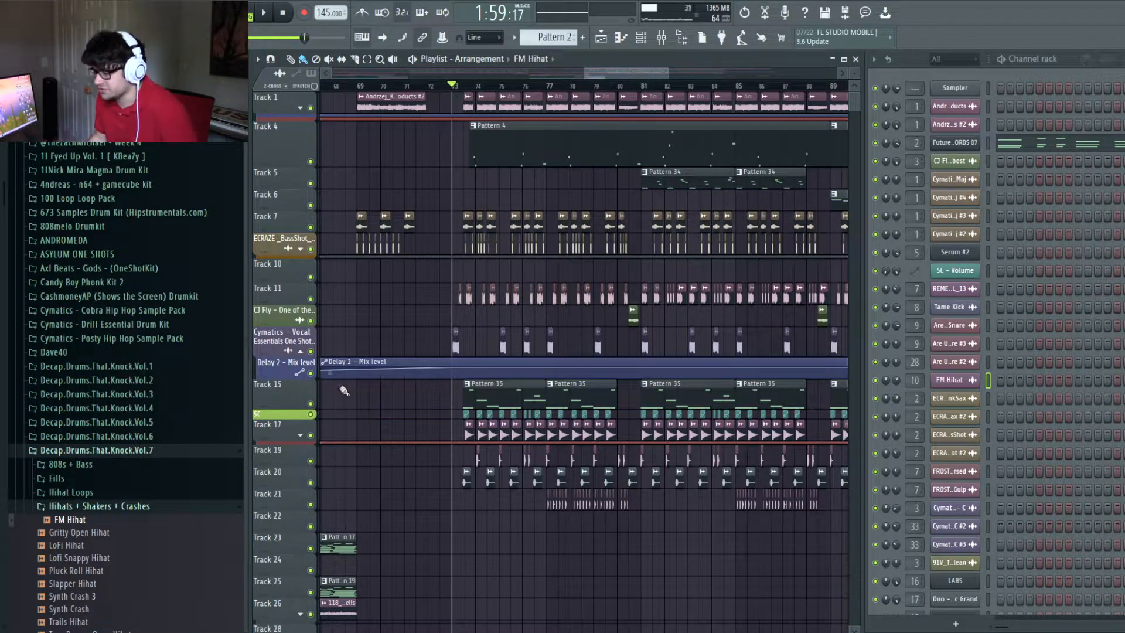
Step: Collapse the Cymatics vocal track's group and the Decap.Drums.That.Knock.Vol.7 folder, and look over the second drop's arrangement
left_click(301, 351)
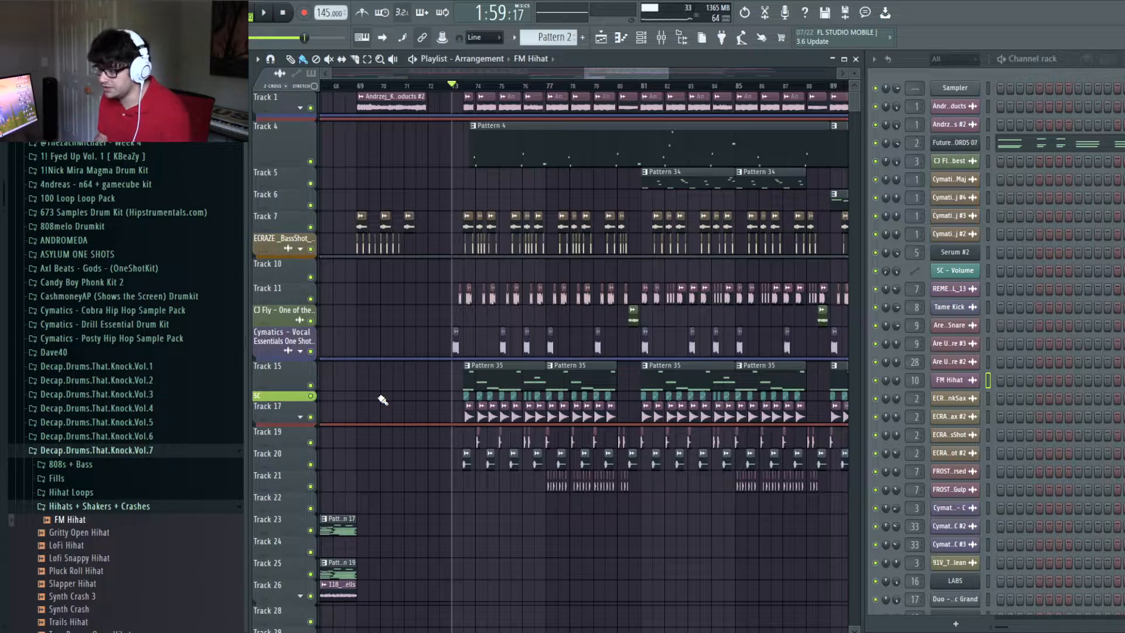
left_click(176, 451)
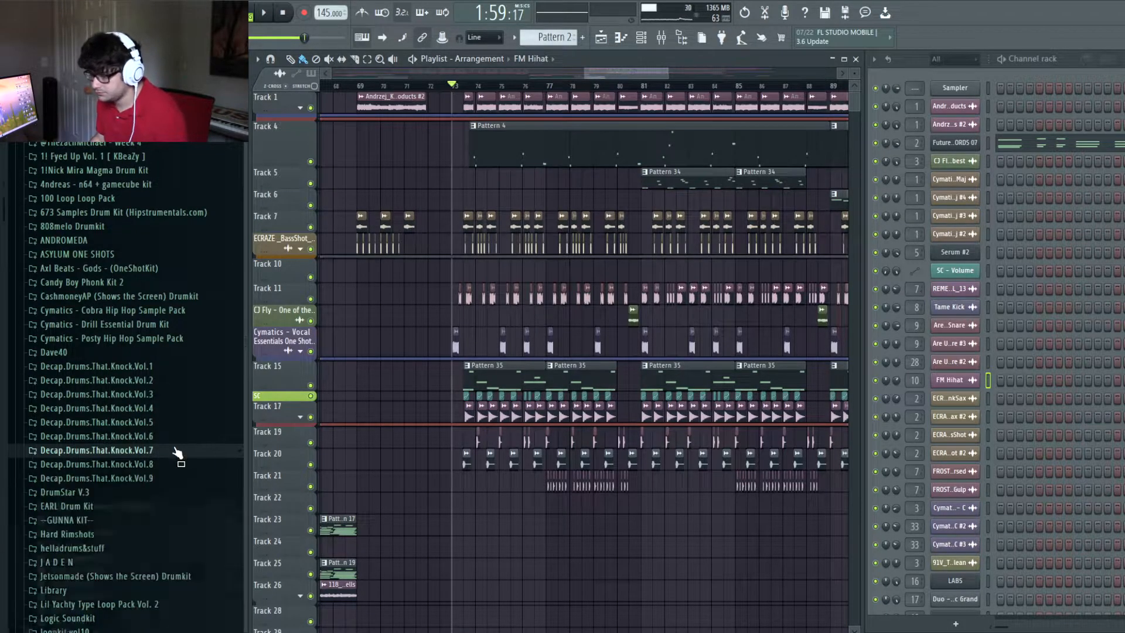
scroll(586, 164, "down", 5)
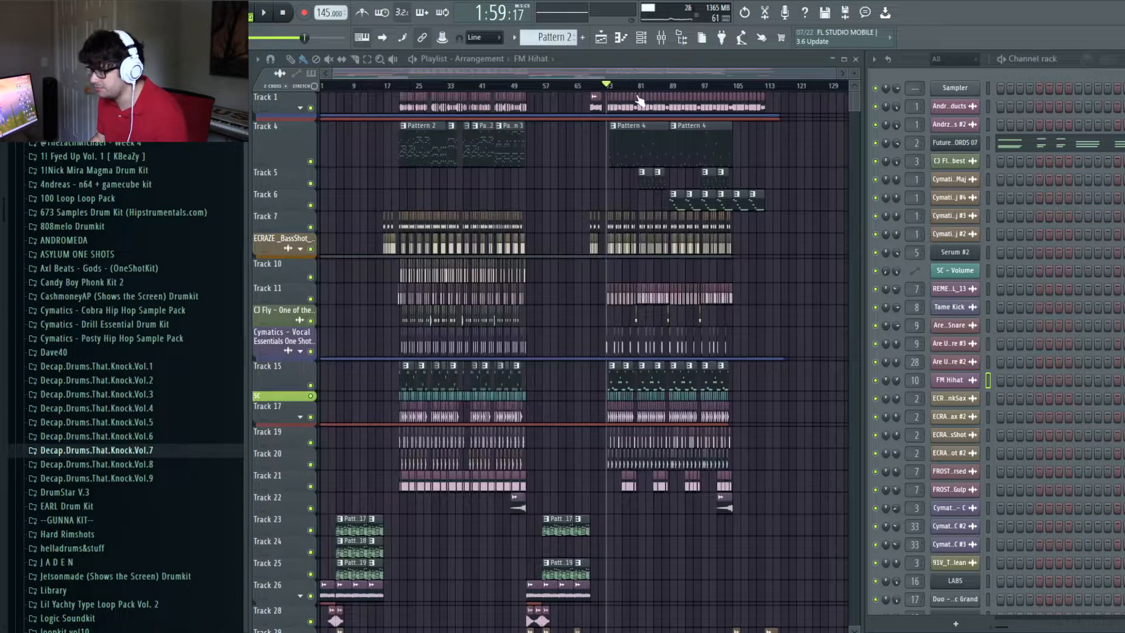
scroll(645, 99, "up", 5)
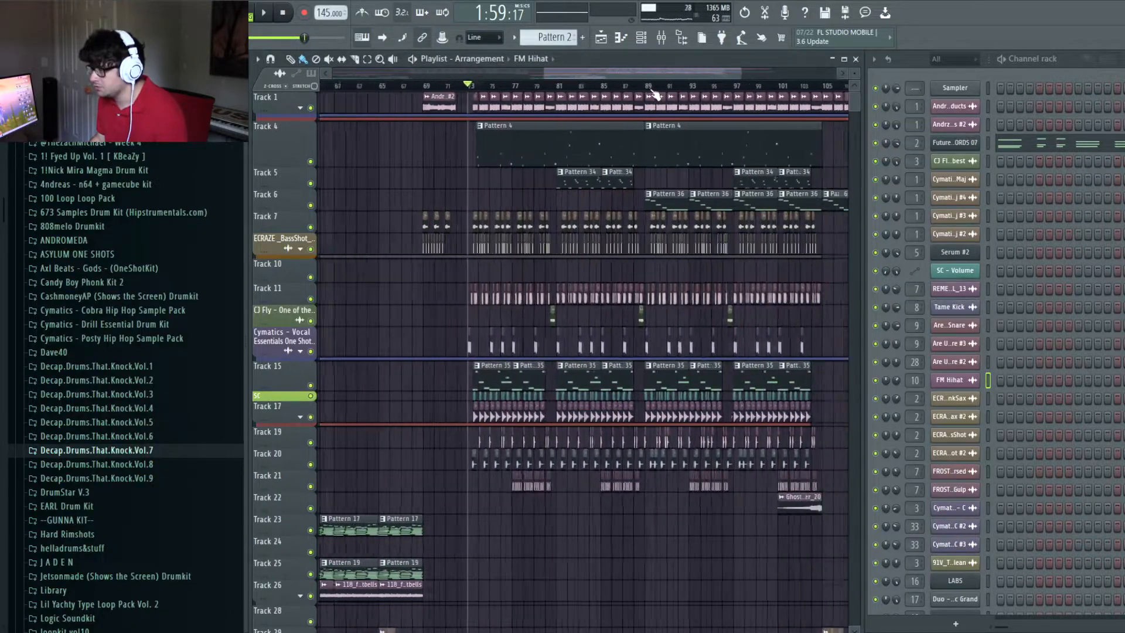
scroll(655, 94, "down", 1)
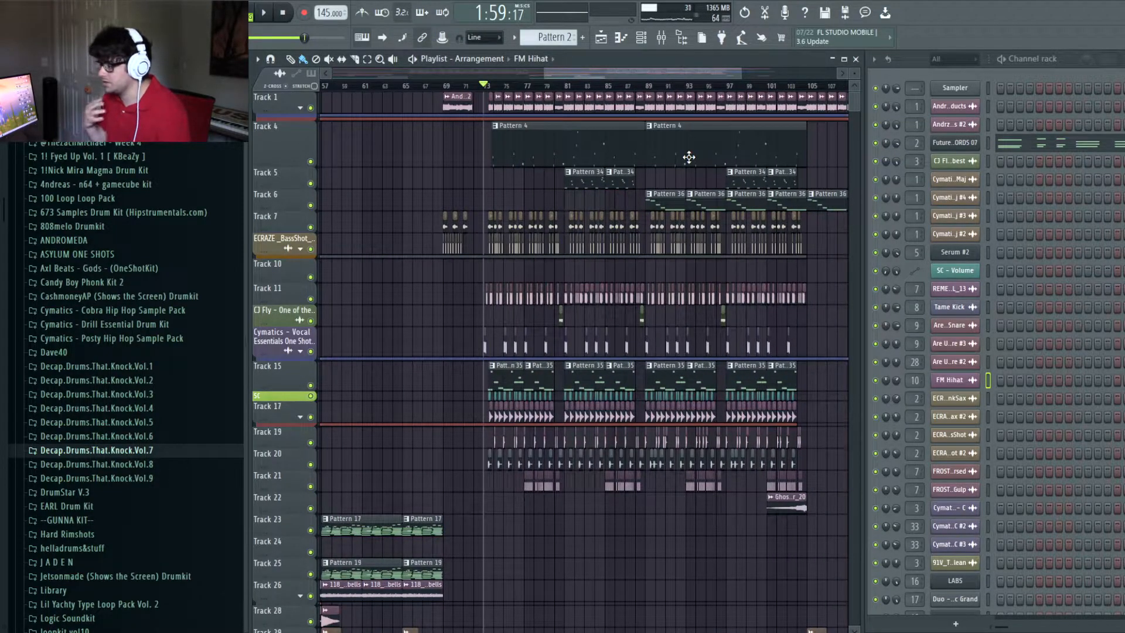
scroll(735, 155, "right", 5)
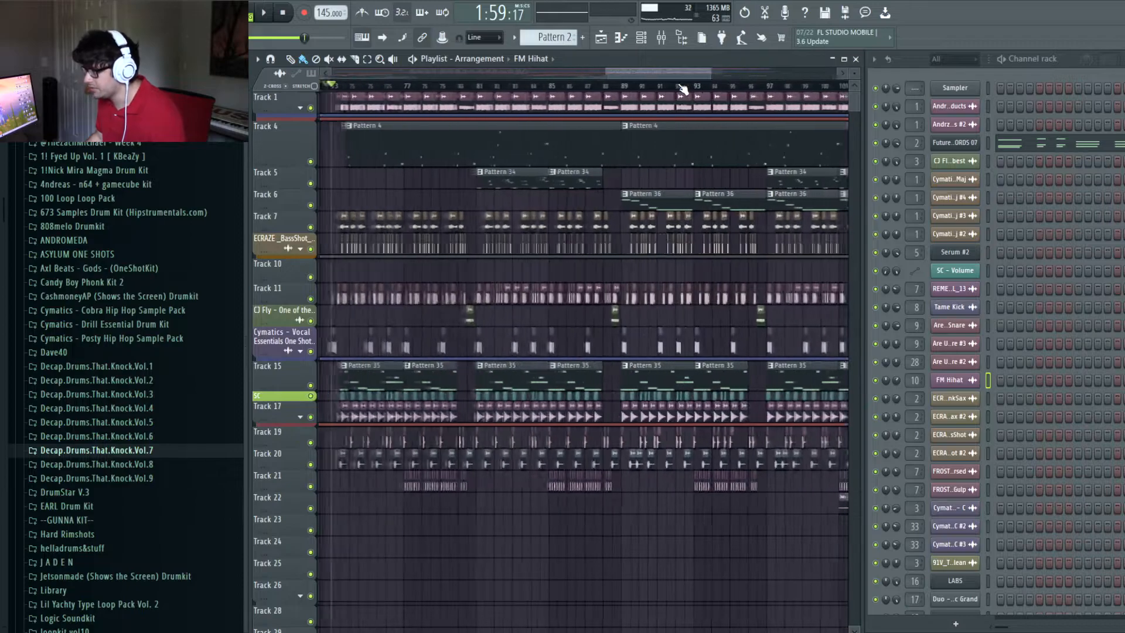
Step: Solo Track 1 with its two automation tracks and play the second drop's sample chops from bars 73 and 76
scroll(329, 164, "up", 8)
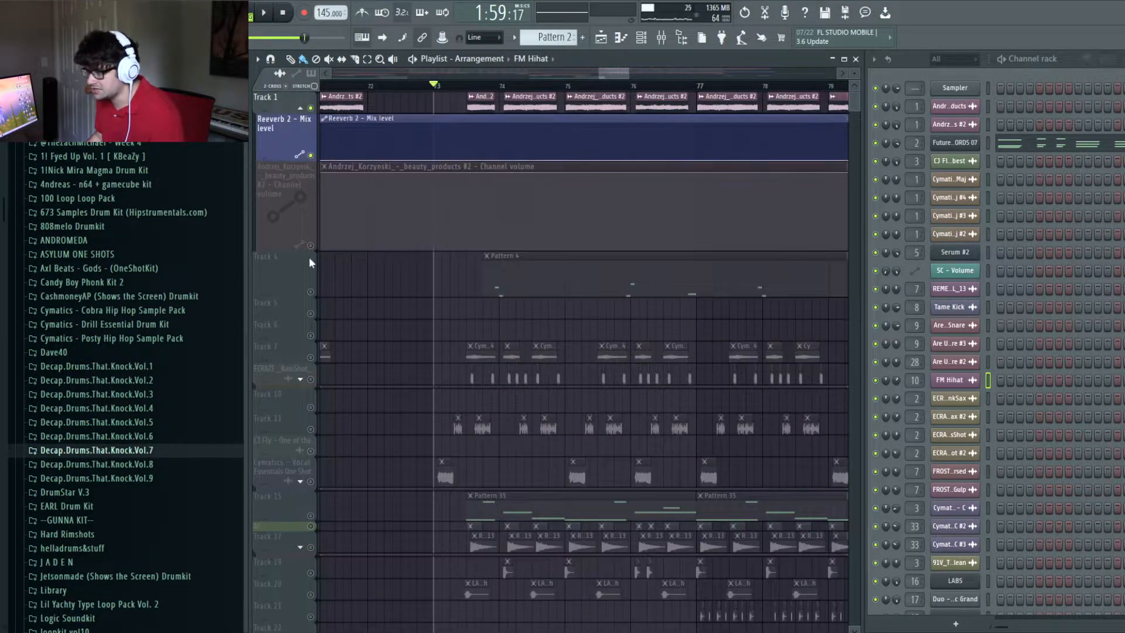
left_click(311, 245)
key("space")
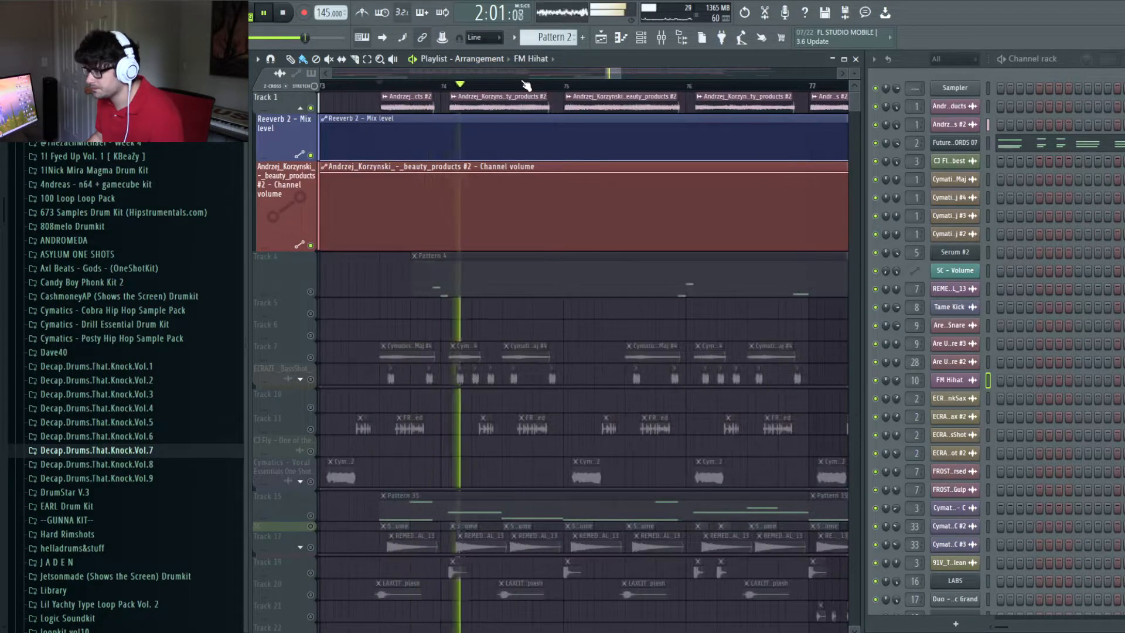
scroll(580, 87, "down", 2)
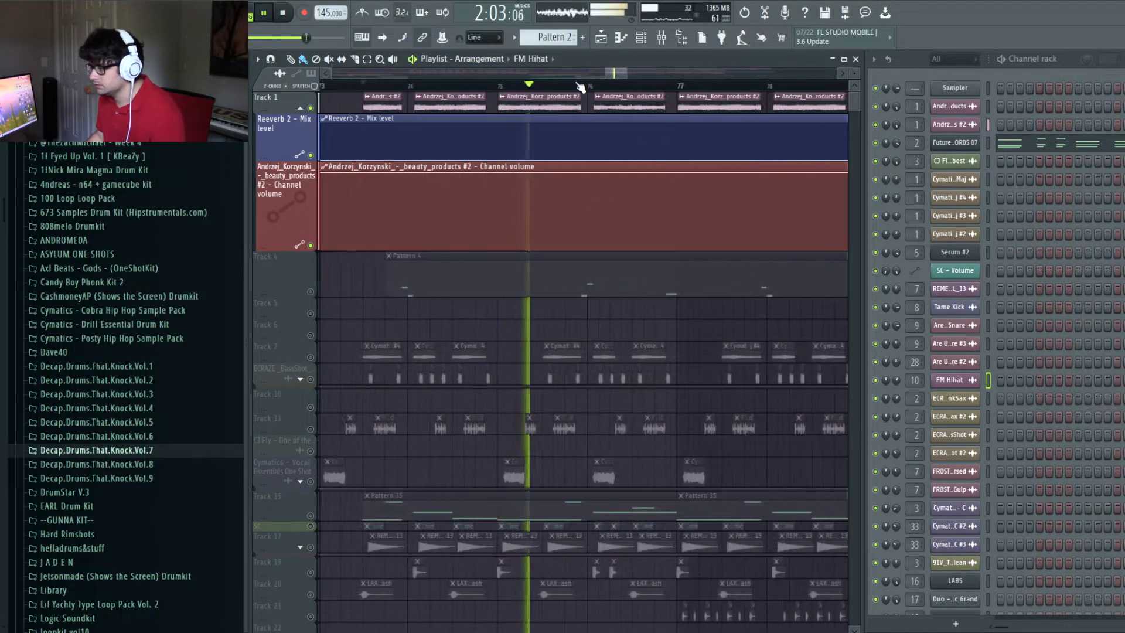
key("space")
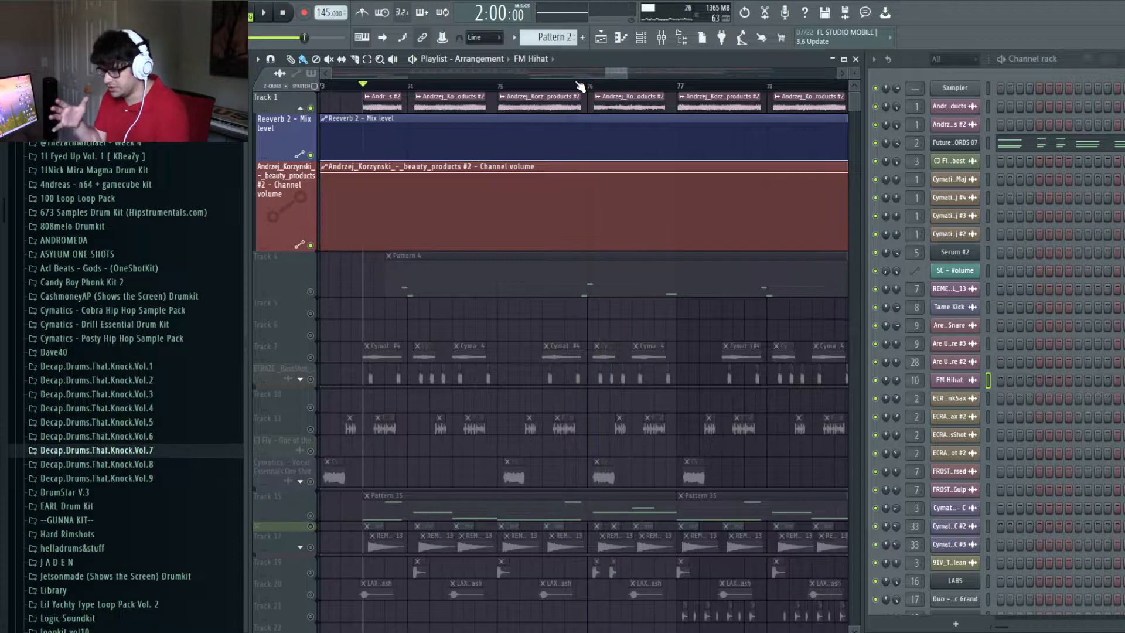
left_click(592, 87)
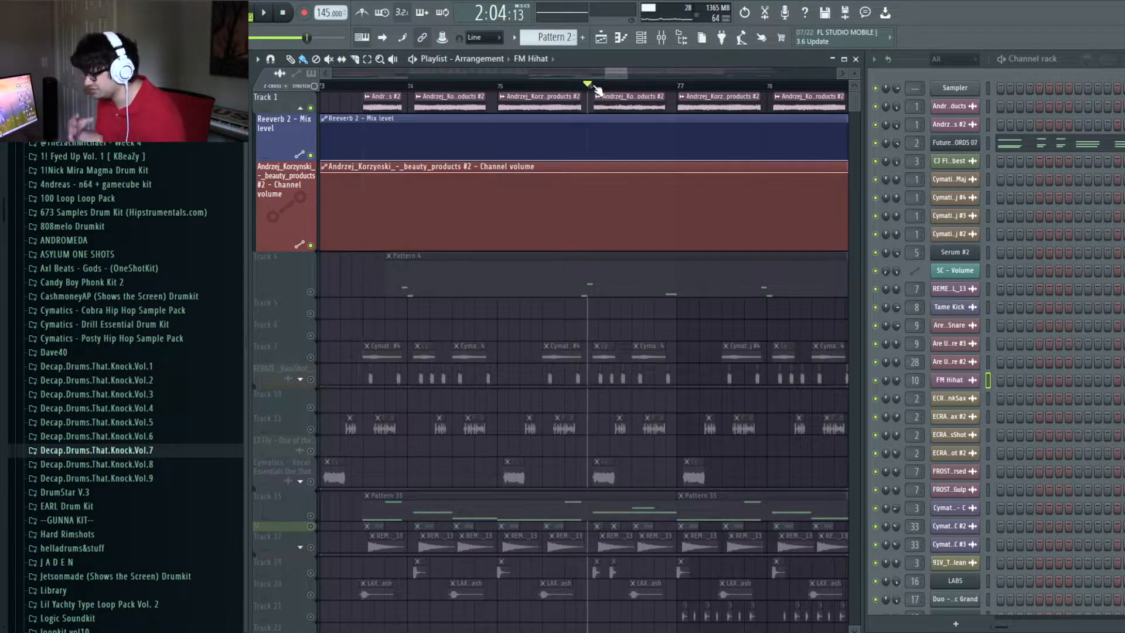
key("space")
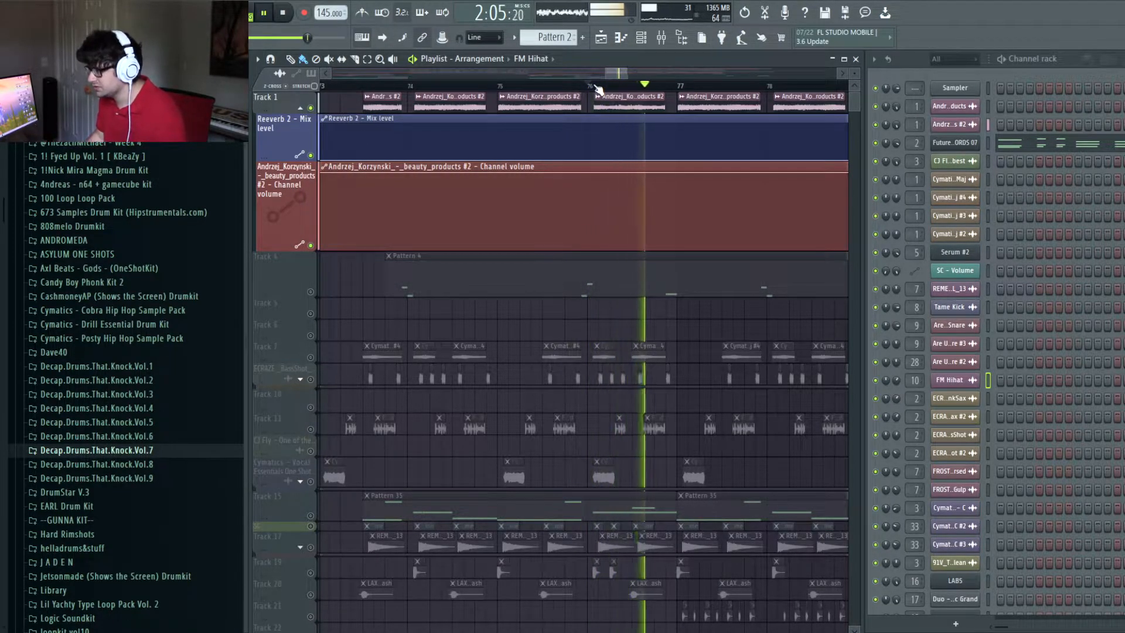
key("space")
Step: Collapse the Track 1 group, turn on Track 4, and place the playhead at the start of Pattern 4
scroll(595, 88, "down", 3)
scroll(558, 213, "right", 2)
left_click(300, 108)
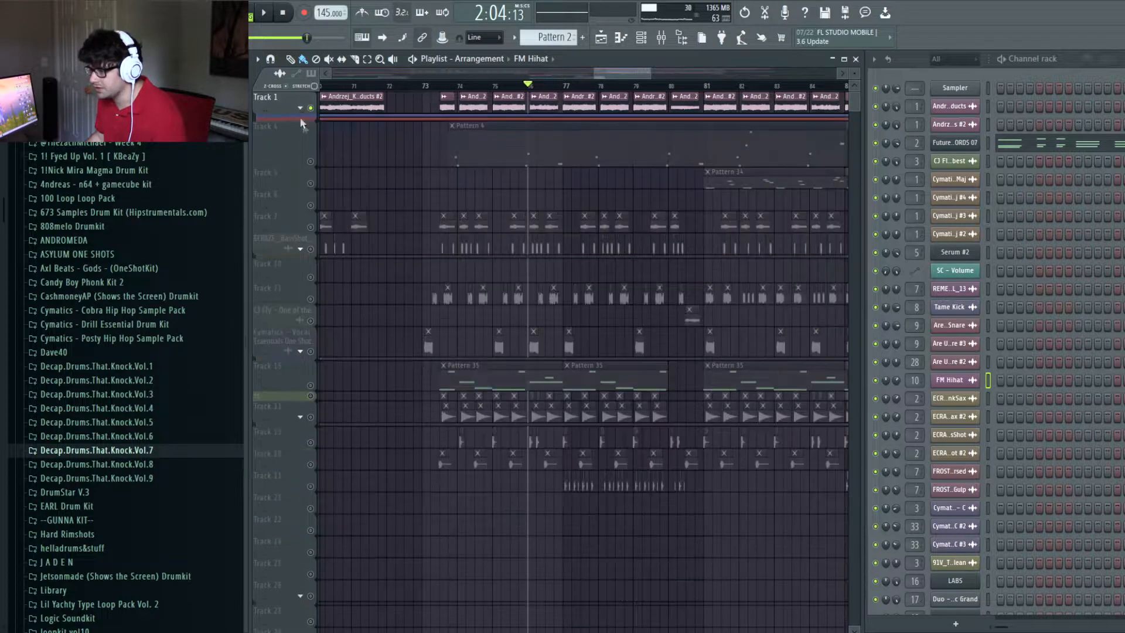
left_click(311, 159)
left_click(451, 86)
scroll(452, 87, "up", 3)
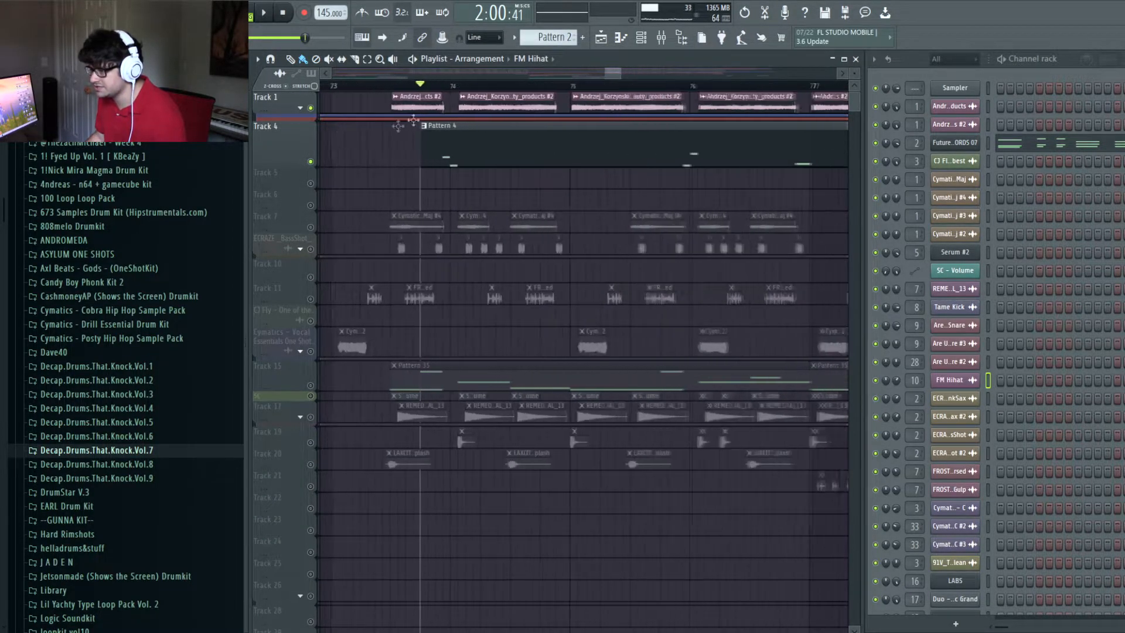
Step: Turn off Track 1 and play Track 4's Pattern 4 on its own
left_click(310, 111)
left_click(310, 111)
left_click(310, 112)
left_click(311, 112)
left_click(311, 110)
key("space")
key("space")
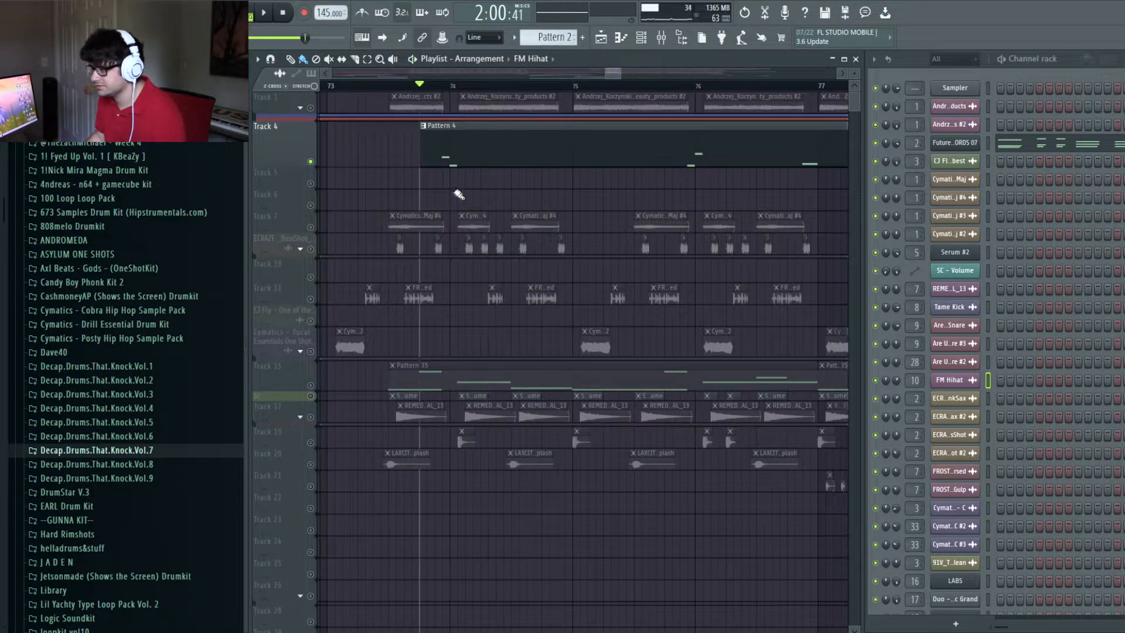
Step: View the Future Bass - CHORDS 07 Serum settings and the channel's Pattern 2 notes in the piano roll
left_click(956, 147)
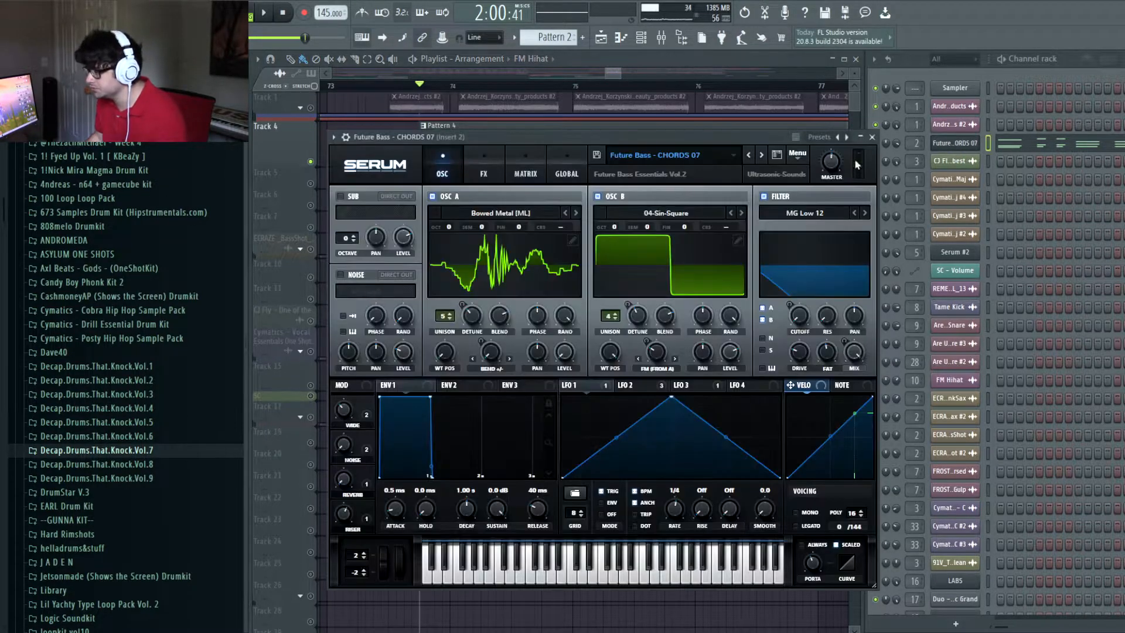
left_click(961, 147)
key("F7")
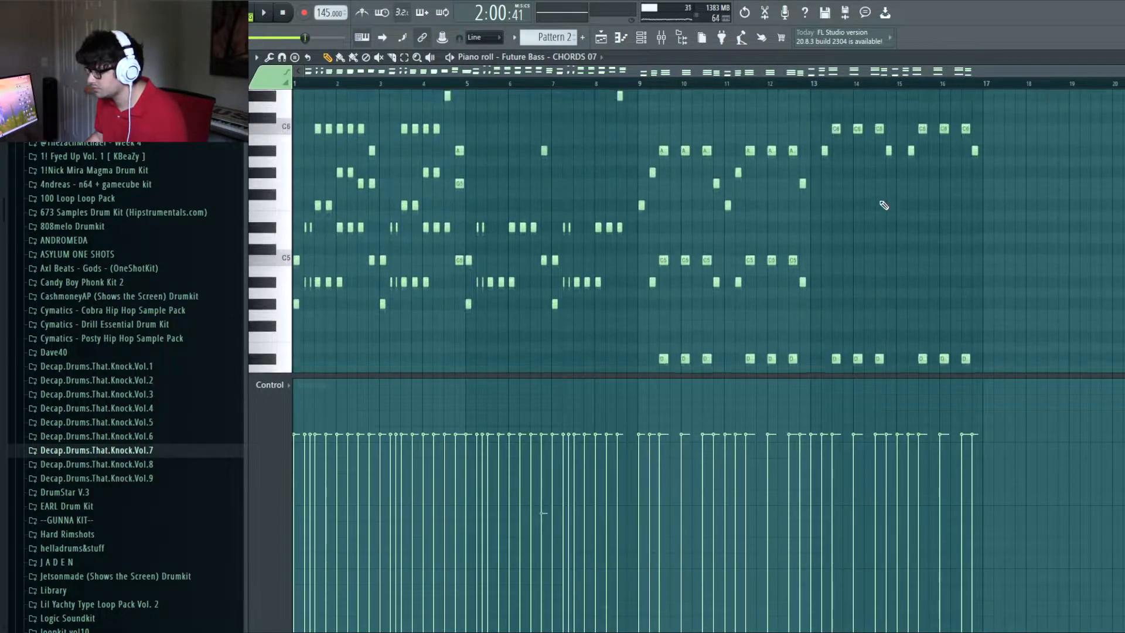
Step: Open Pattern 4 in the piano roll, examine and briefly play its notes, and close the piano roll
key("F5")
double_click(455, 135)
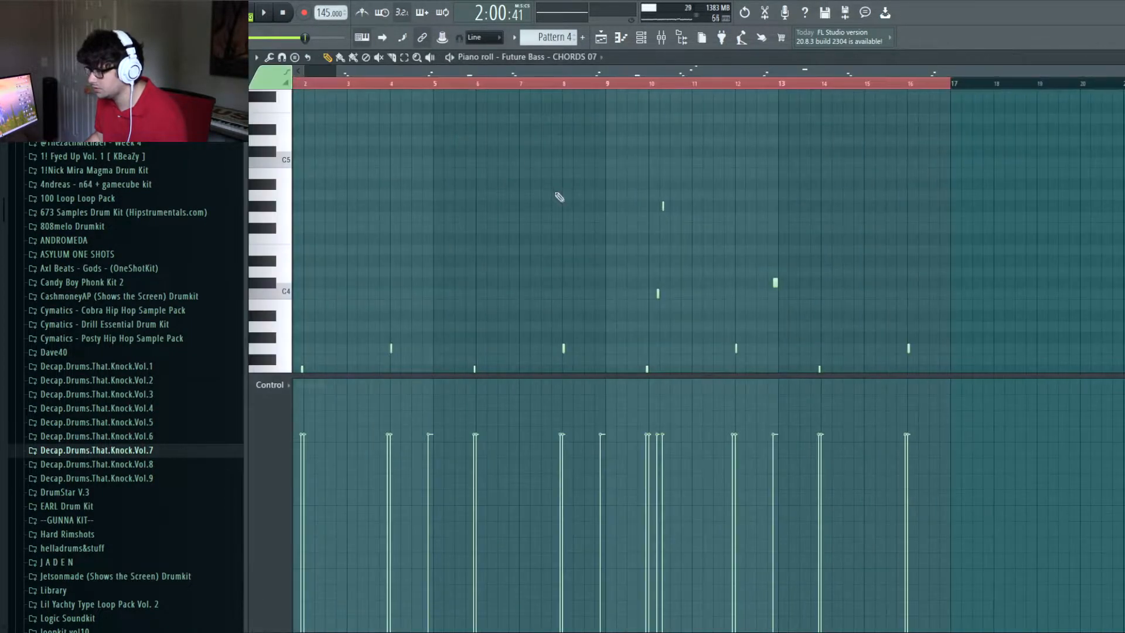
scroll(294, 96, "up", 7)
left_click_drag(294, 194, 447, 184)
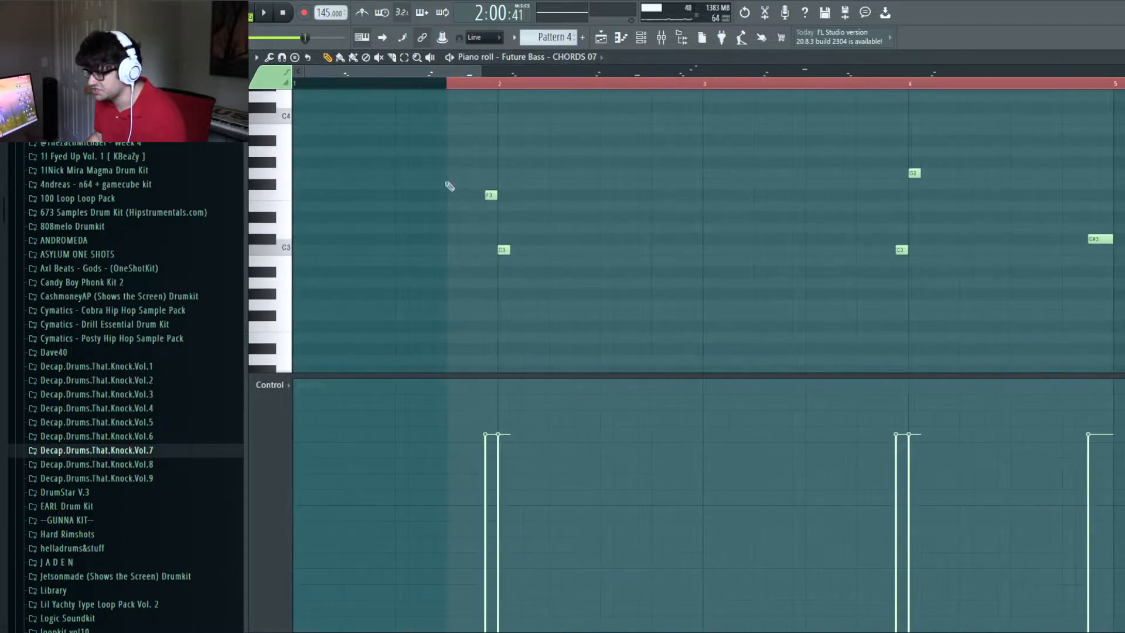
left_click_drag(494, 139, 482, 181)
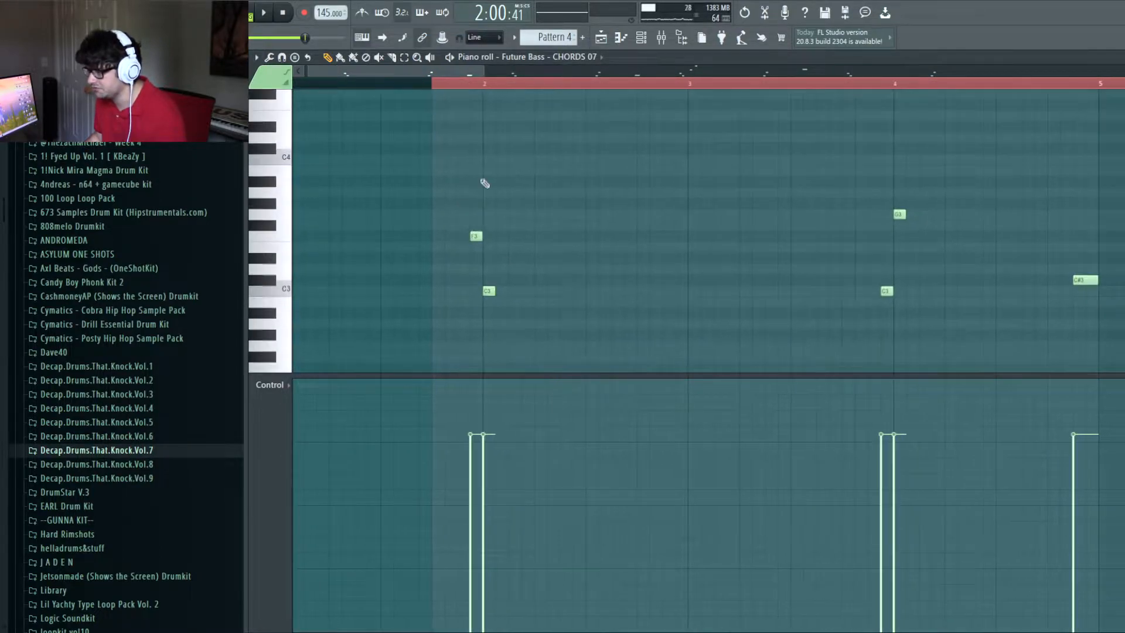
key("space")
scroll(470, 93, "down", 6)
key("space")
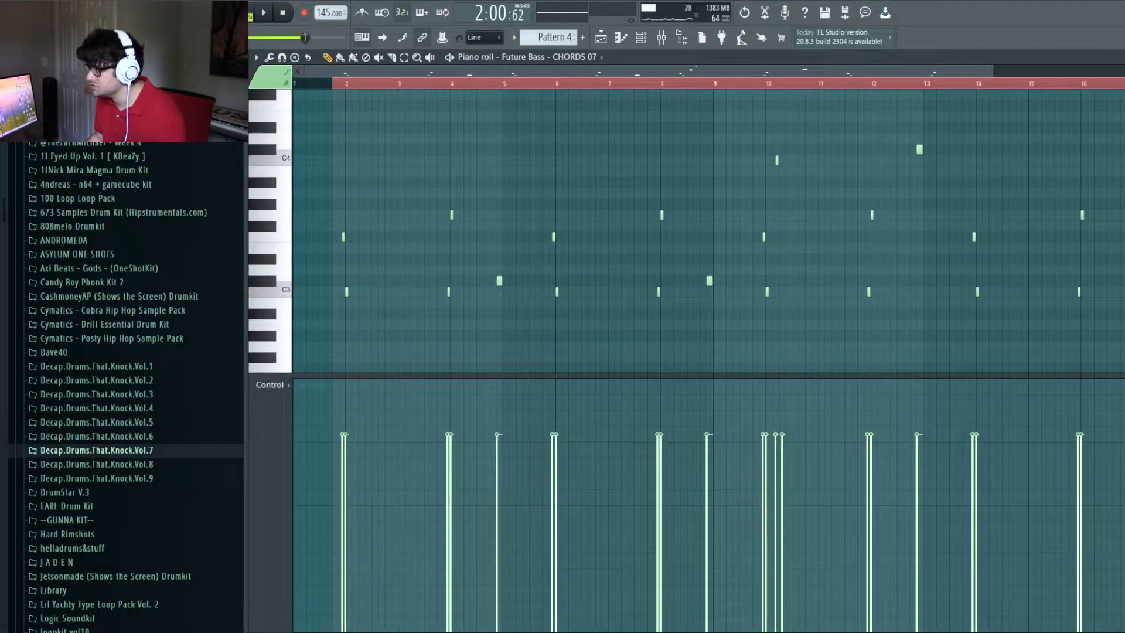
key("Escape")
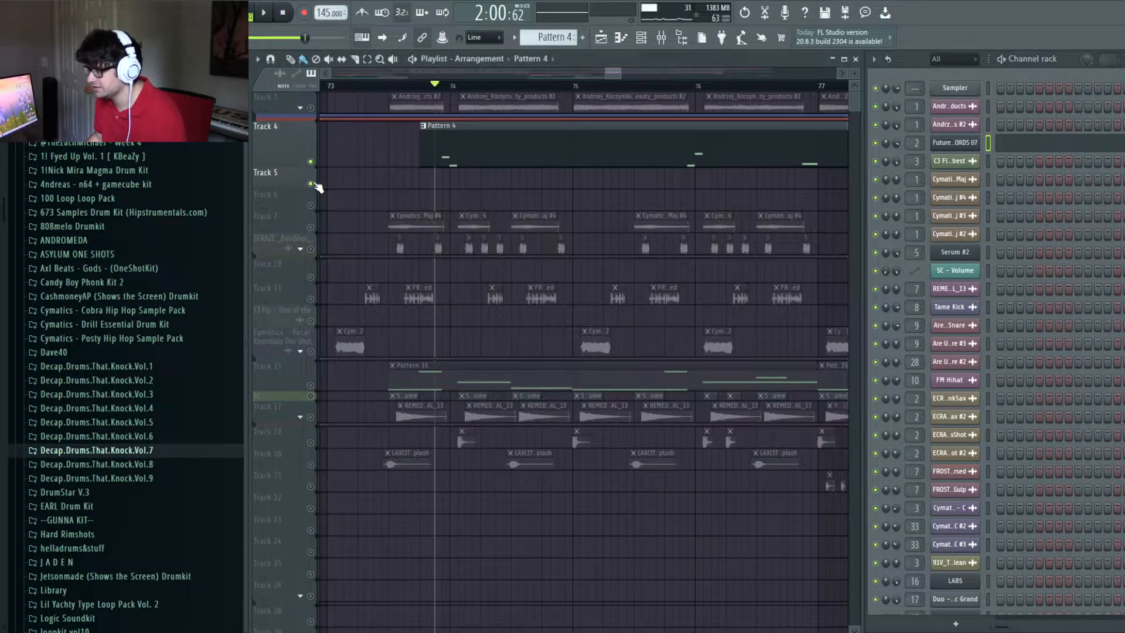
Step: Turn on Tracks 5 and 7, turn off Track 4, and play Track 7's clips at the start of the second drop
scroll(468, 86, "down", 6)
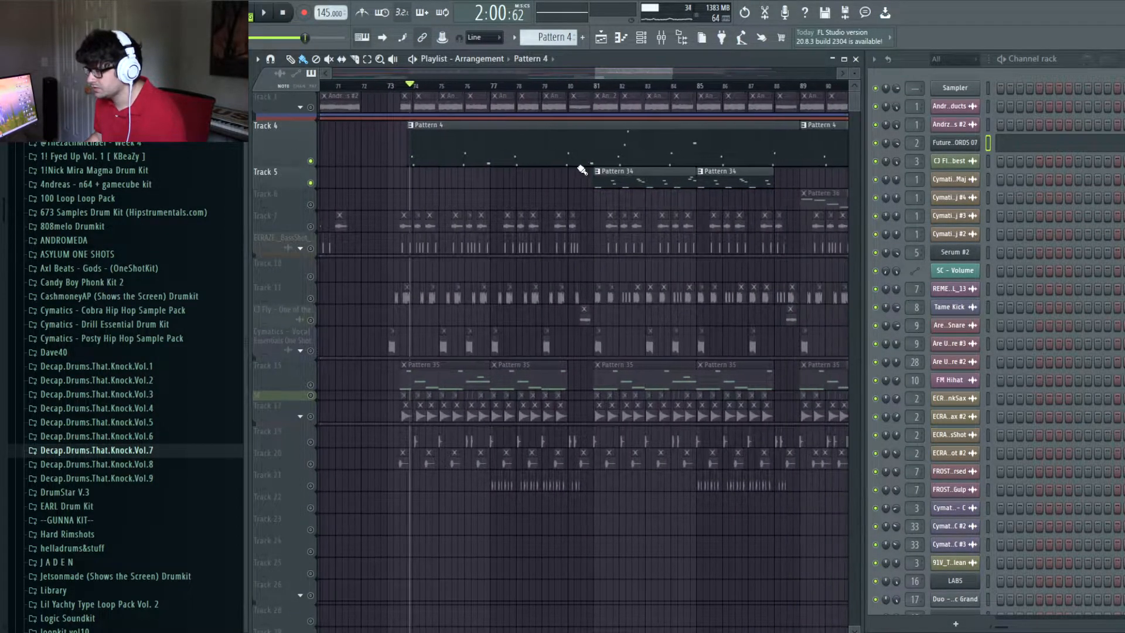
left_click(312, 227)
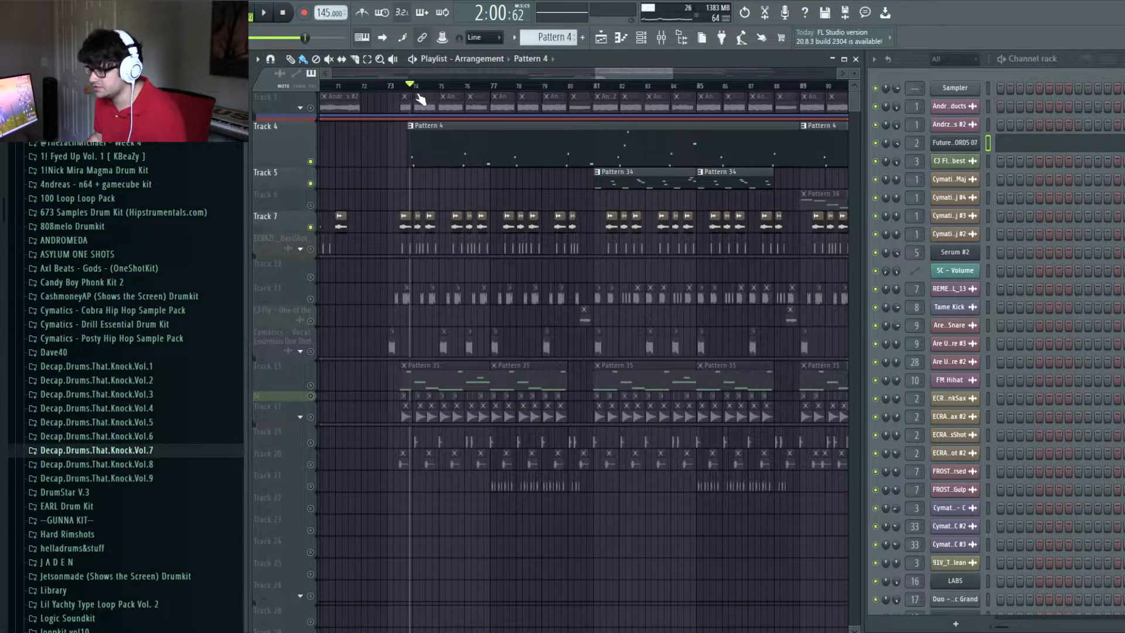
scroll(417, 91, "up", 6)
key("space")
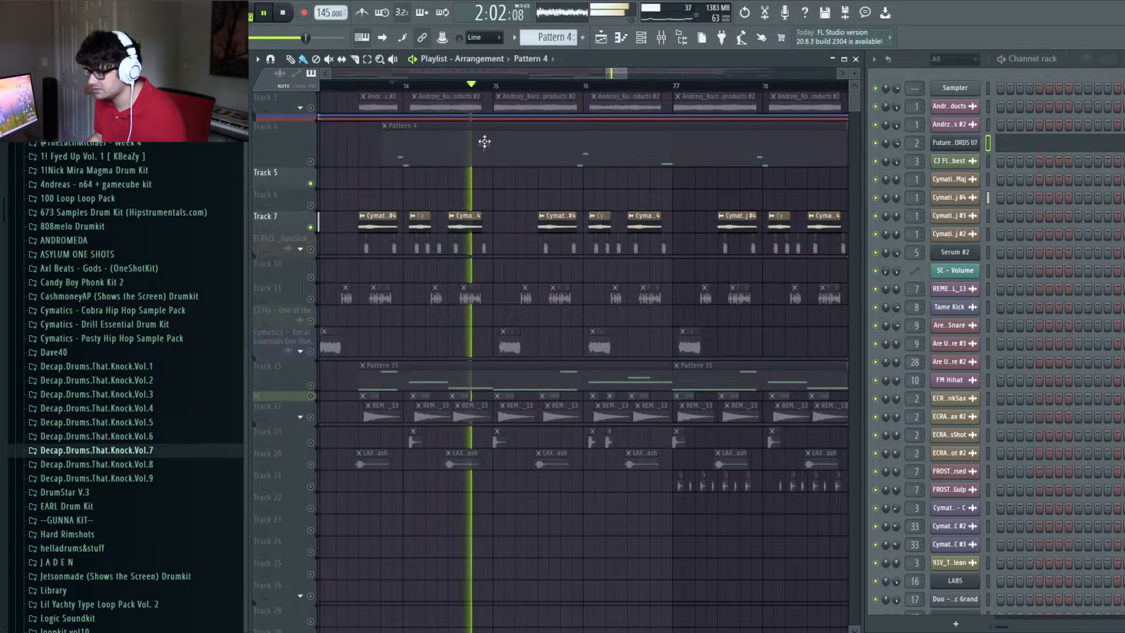
key("space")
Step: Turn on the ECRAZE BassShot track and Track 11, and play them with Track 7 from bar 74
left_click(440, 87)
key("space")
scroll(445, 89, "up", 3)
scroll(445, 90, "down", 2)
key("space")
scroll(449, 91, "down", 2)
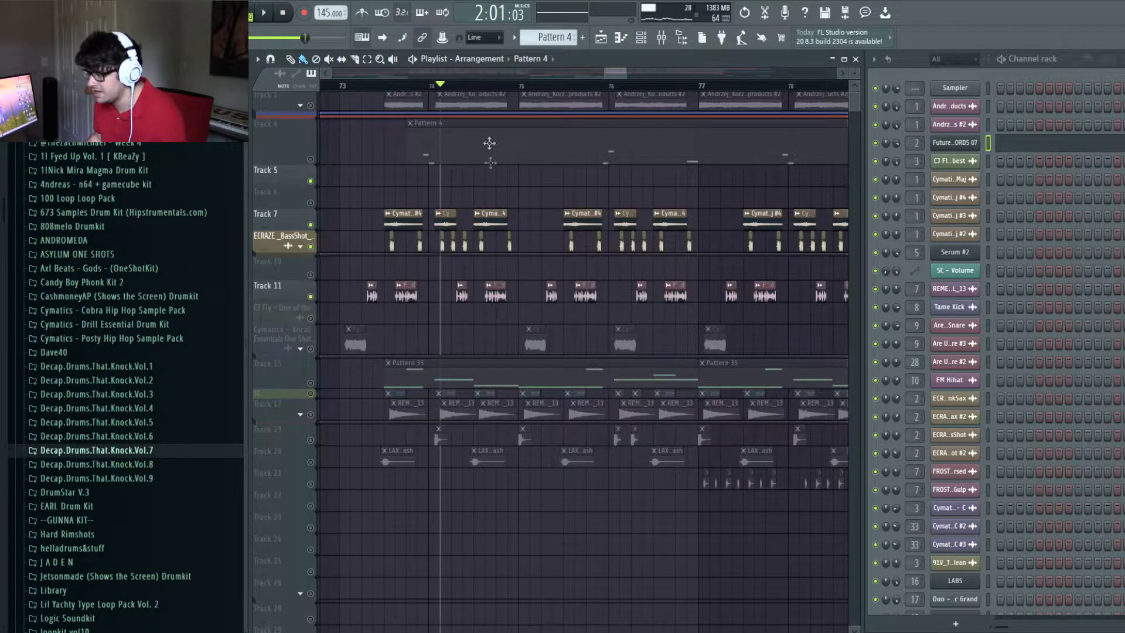
key("space")
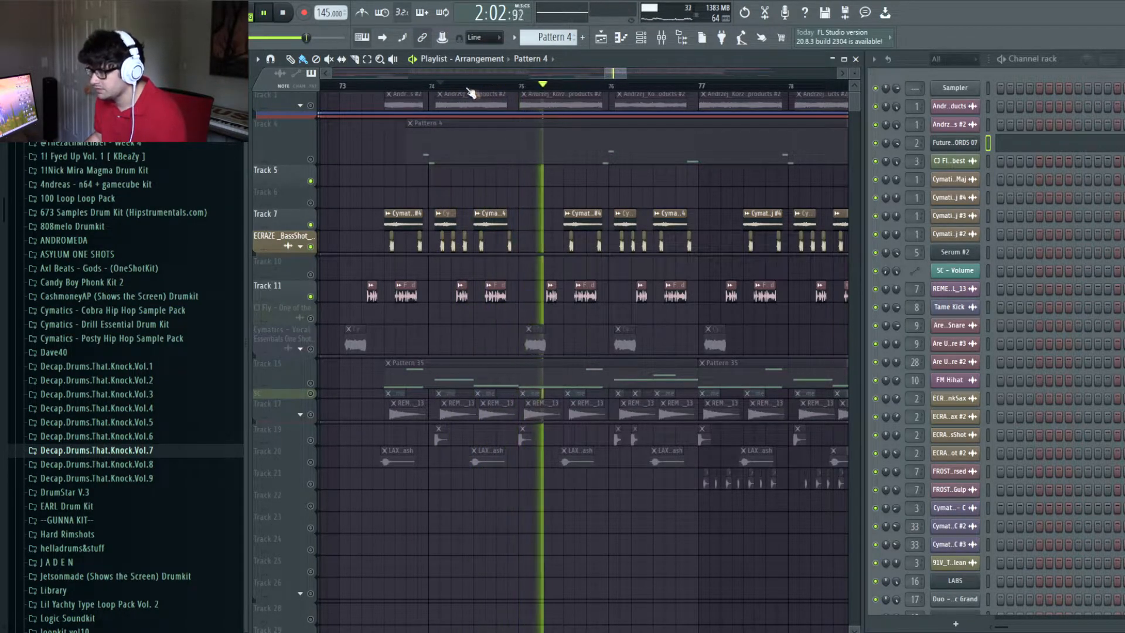
scroll(526, 191, "up", 1)
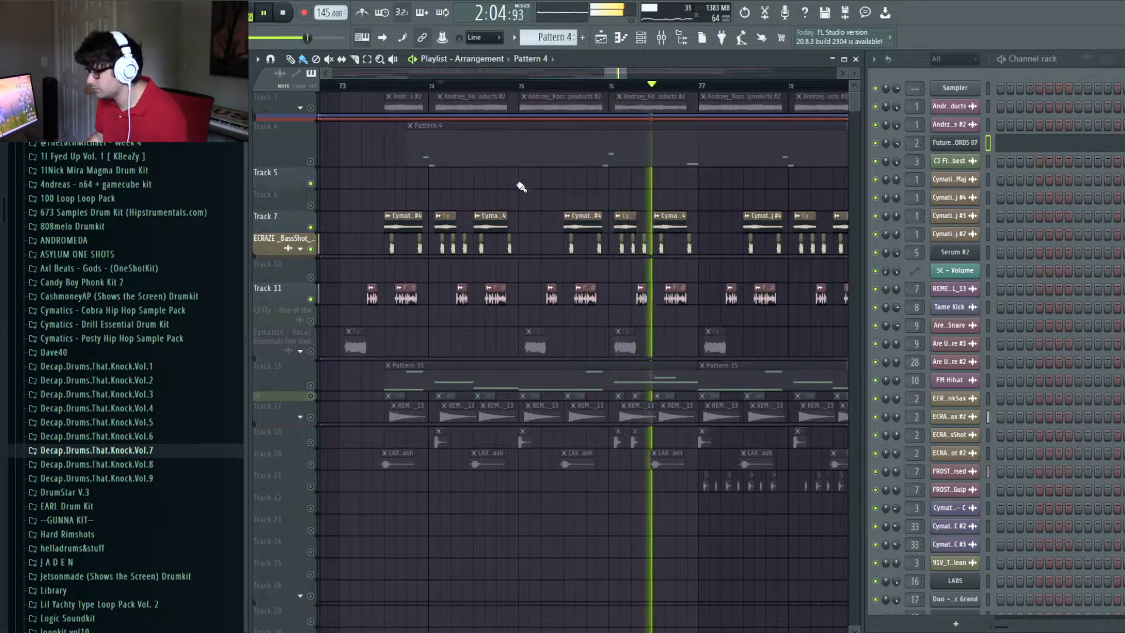
key("space")
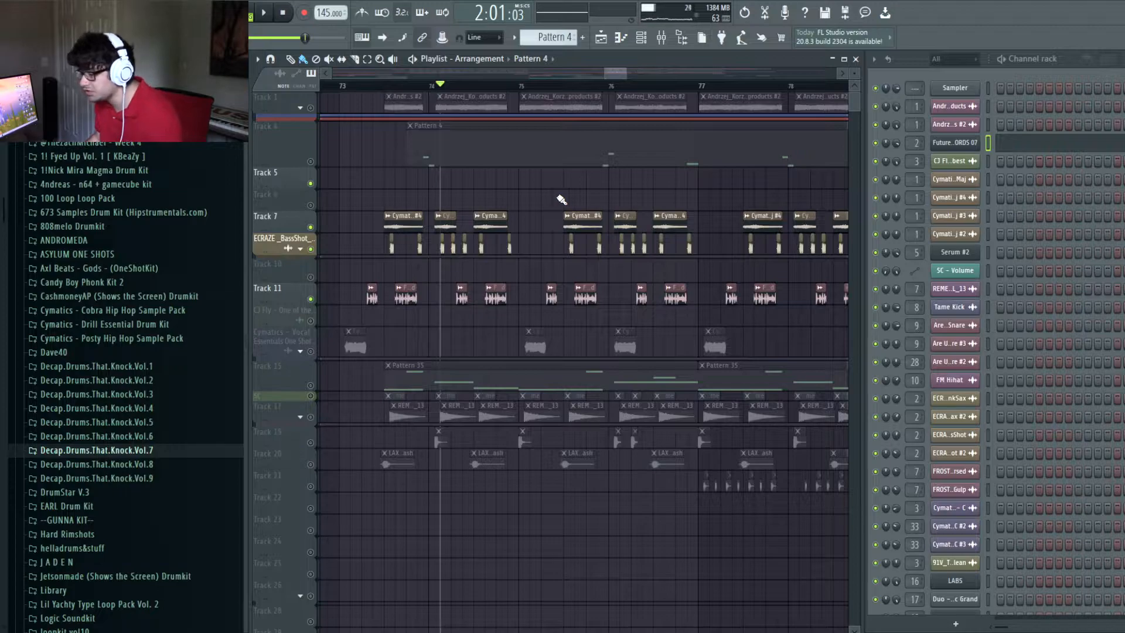
Step: Expand the Cymatics vocal group, turn on the vocal track and its Delay 2 mix level automation, and play from bar 73
left_click(297, 351)
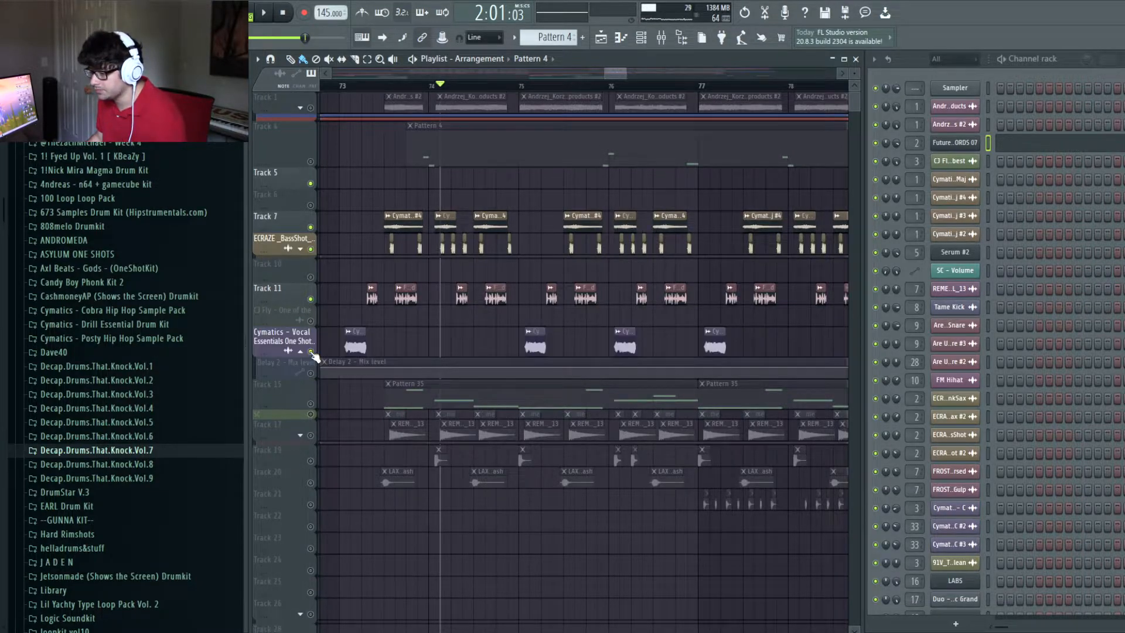
left_click(349, 76)
key("space")
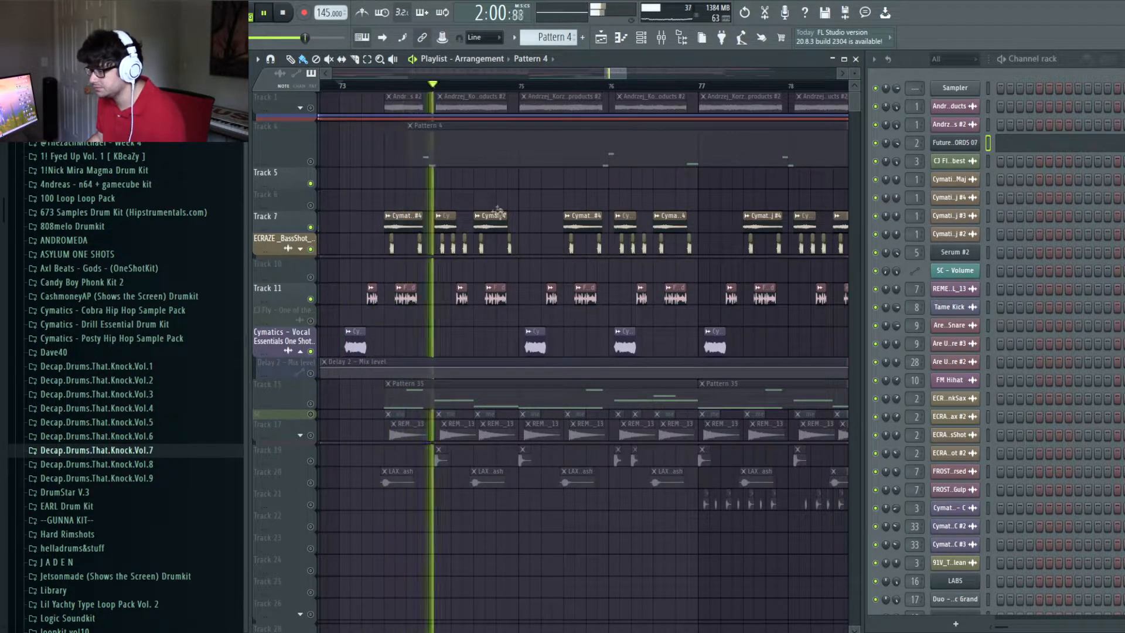
key("space")
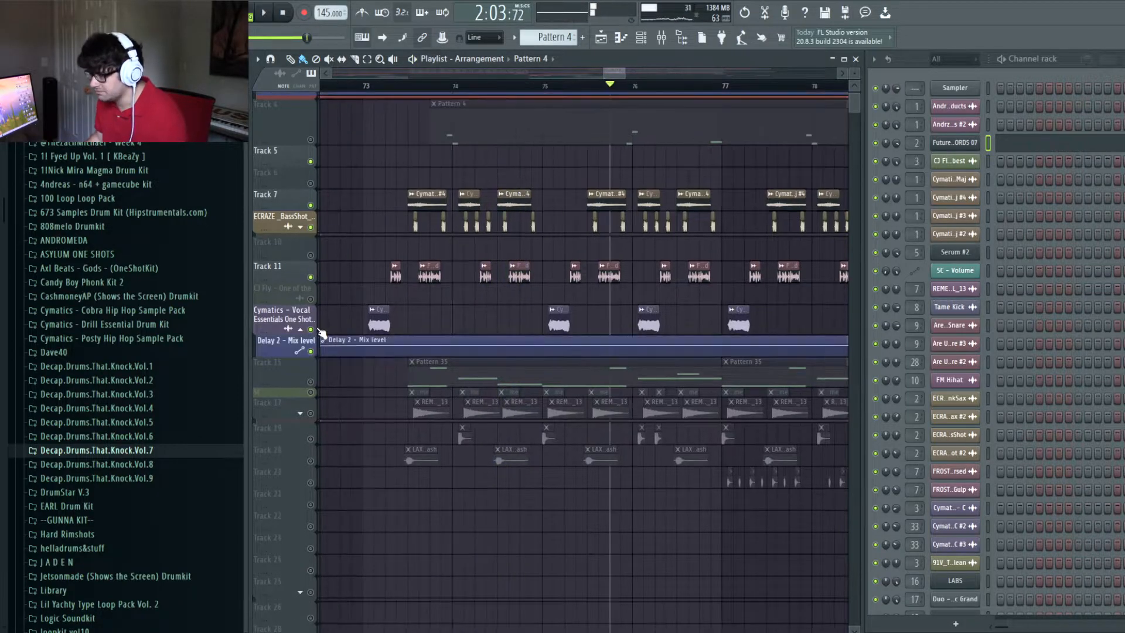
Step: Turn on Track 15 and play its Pattern 35 together with the bass, Track 11 and vocal tracks
scroll(419, 329, "down", 2)
left_click(311, 338)
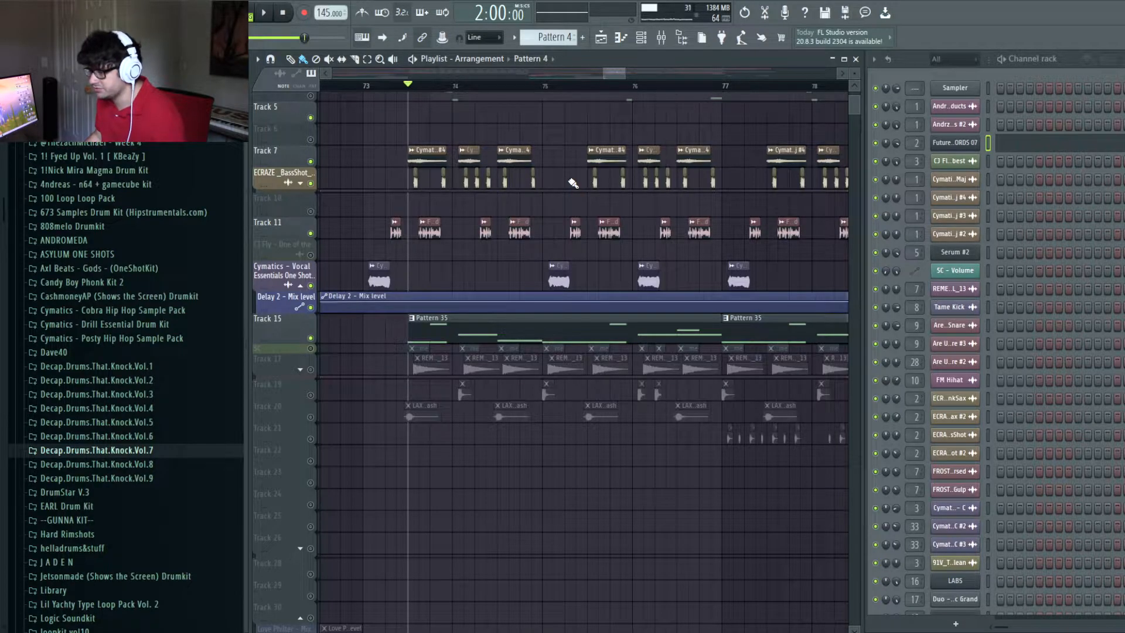
scroll(573, 183, "down", 2)
key("space")
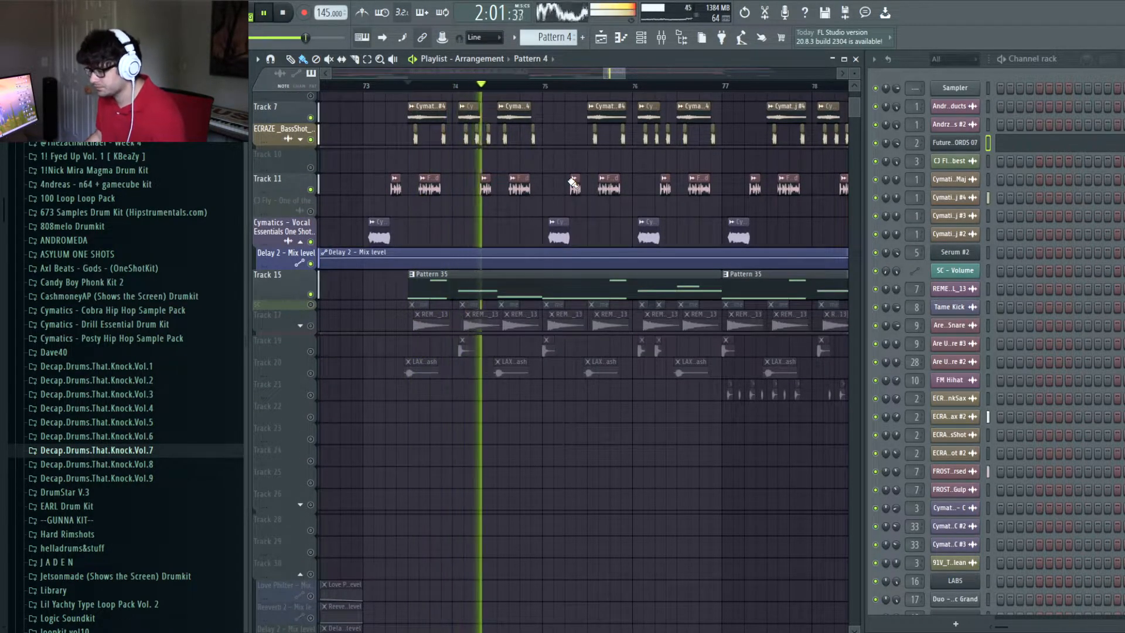
left_click(496, 276)
left_click_drag(598, 270, 657, 304)
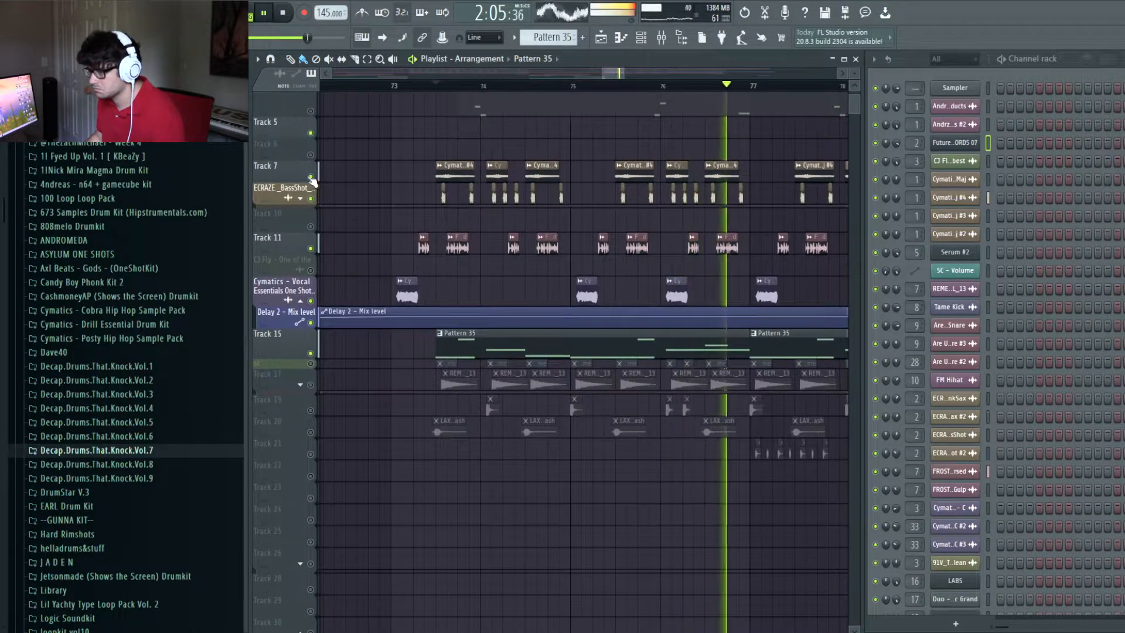
Step: Solo Track 15 and play its Pattern 35 alone from the start of the second drop
key("space")
scroll(327, 326, "down", 1)
right_click(311, 325)
key("space")
scroll(996, 381, "down", 8)
key("space")
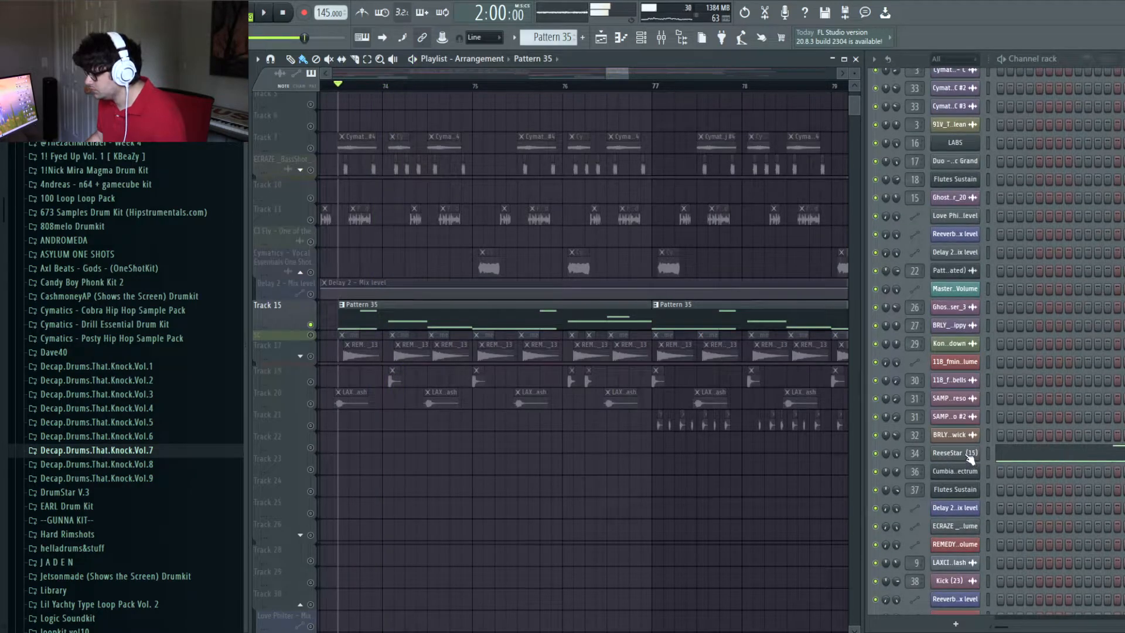
Step: Inspect the ReeseStar (15) channel, locate its sample in the DrumStar V.3 kit's Reese folder, and close the kit folder and channel settings
left_click(961, 456)
left_click(654, 177)
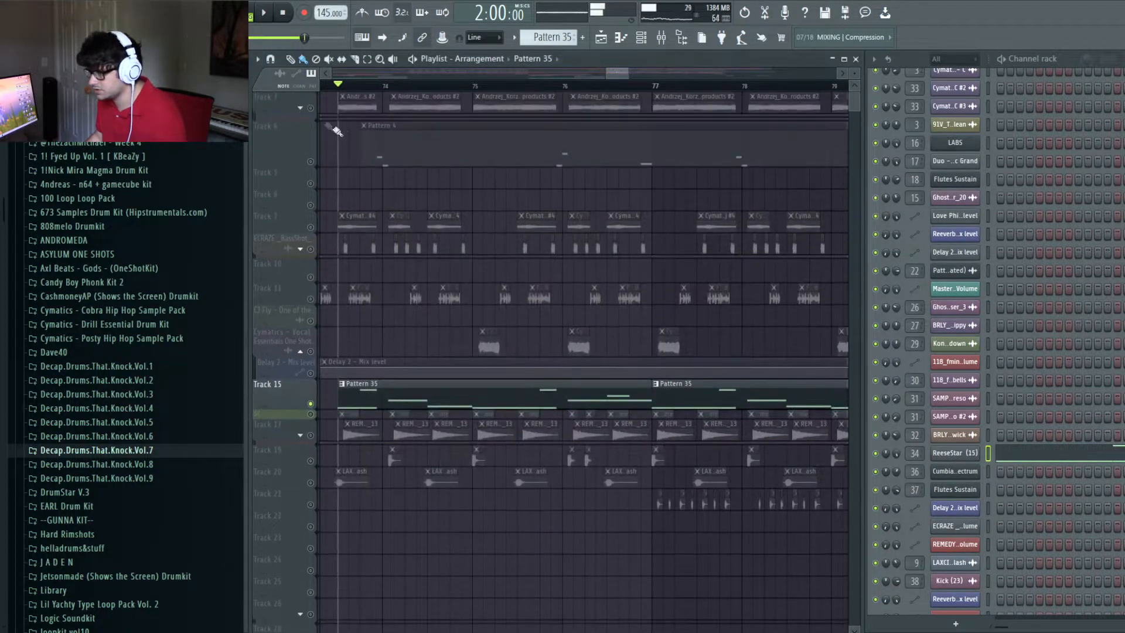
scroll(311, 112, "up", 4)
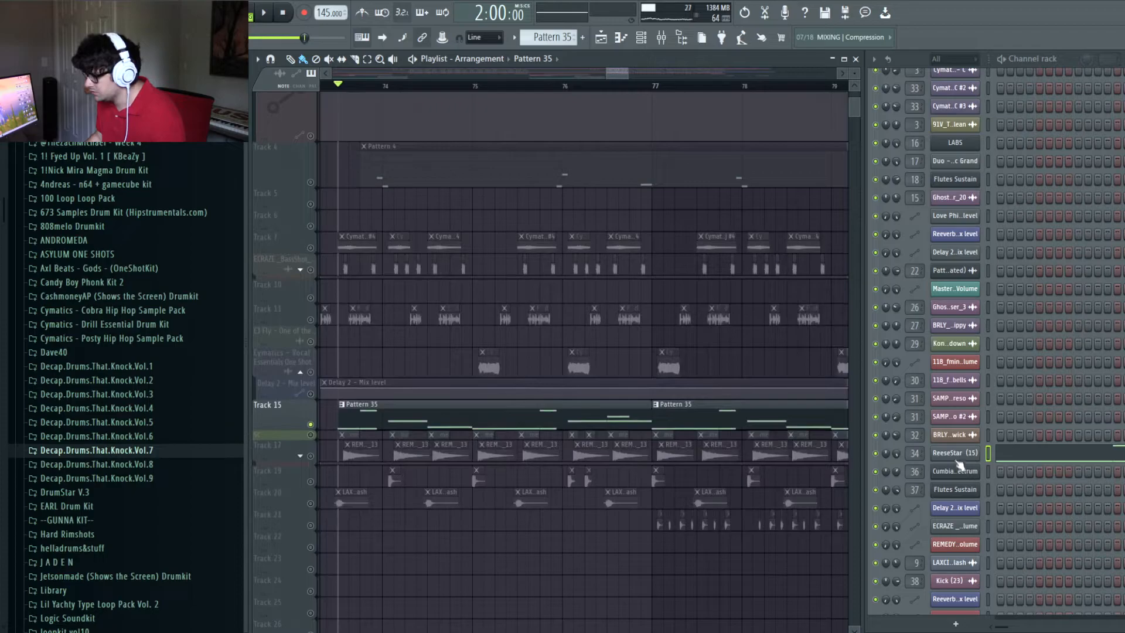
left_click(955, 455)
left_click(334, 198)
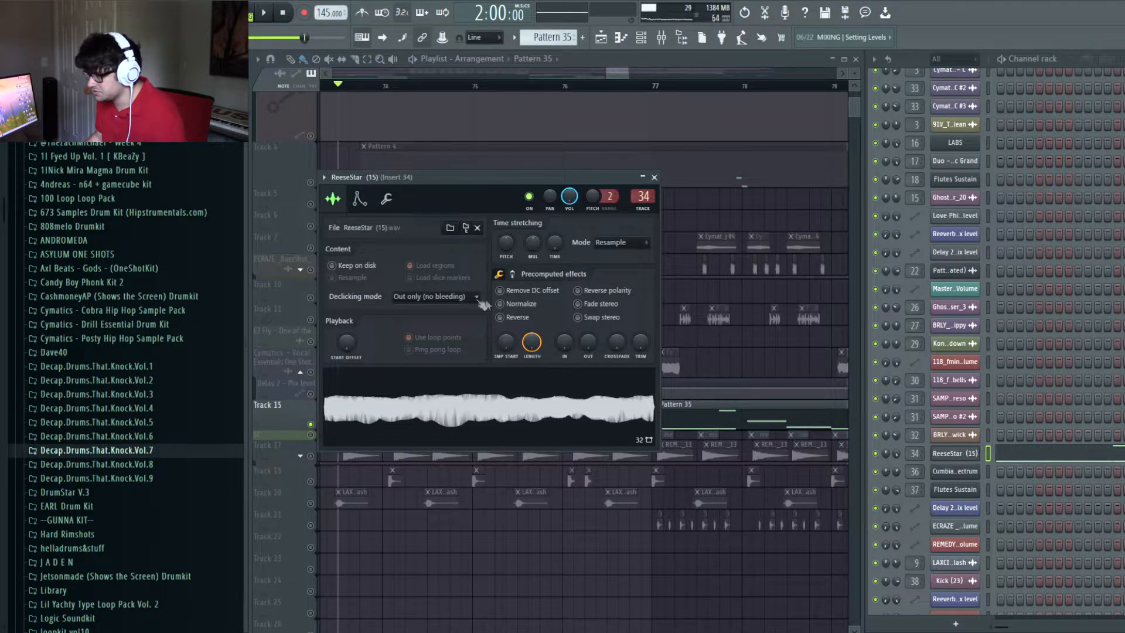
left_click(466, 228)
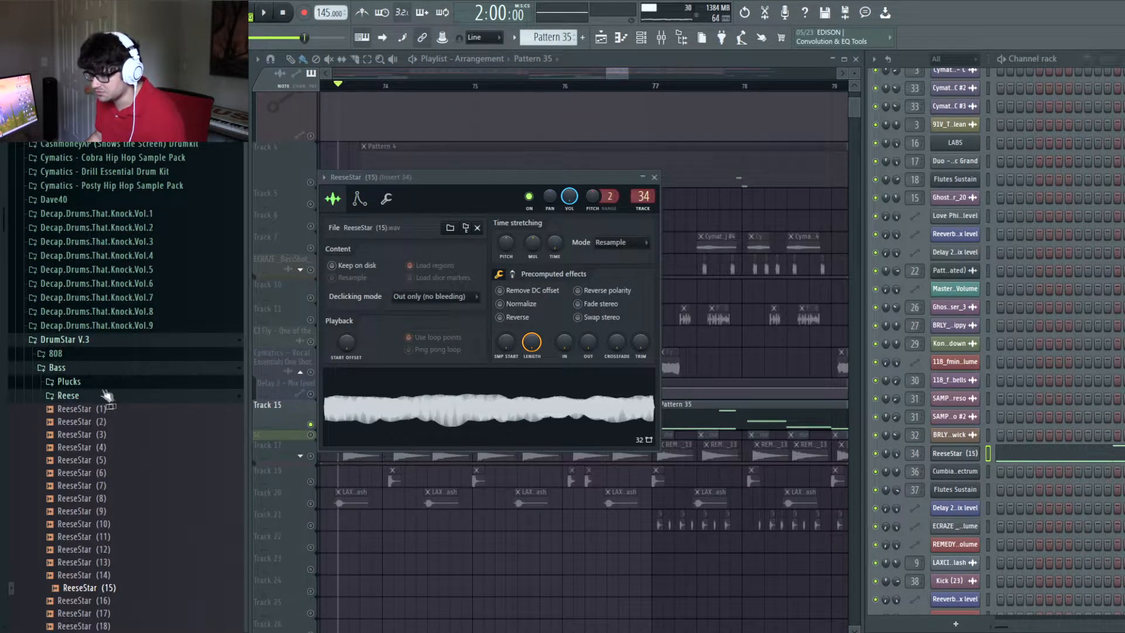
left_click(78, 341)
left_click(655, 178)
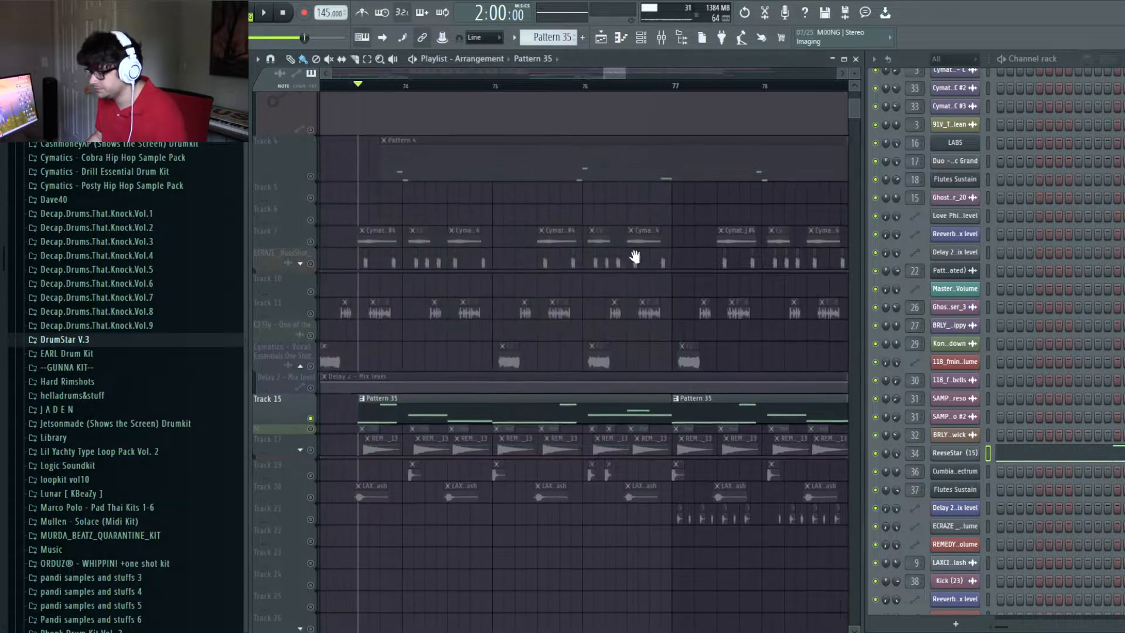
Step: Play the soloed Pattern 35 bass once more from the start of the second drop
scroll(622, 260, "down", 3)
key("space")
scroll(580, 232, "up", 7)
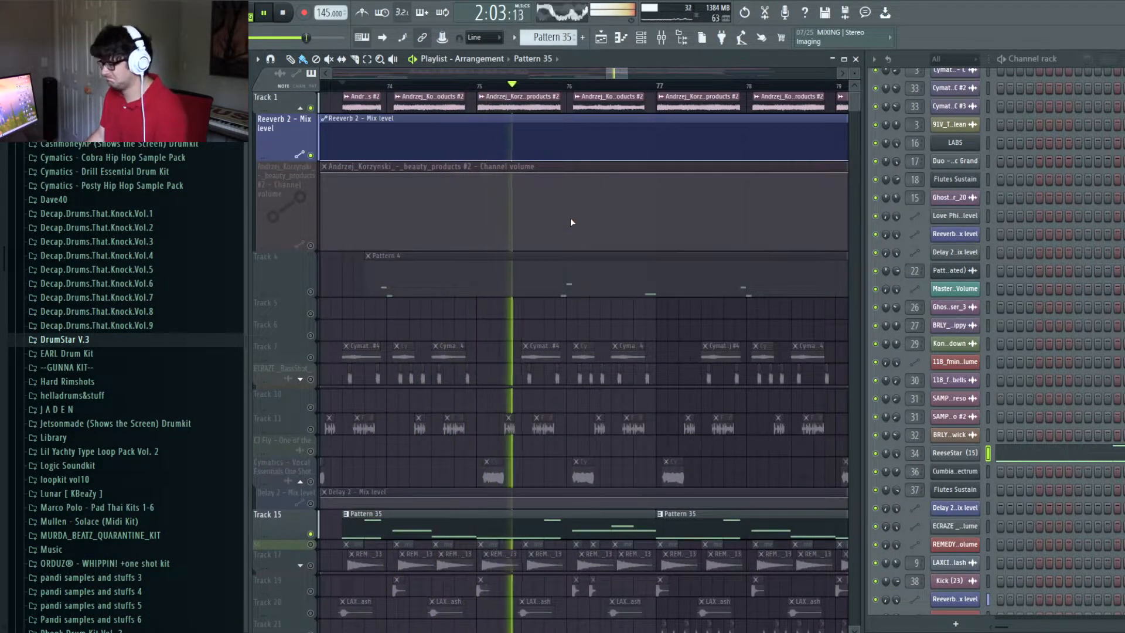
scroll(578, 216, "down", 6)
key("space")
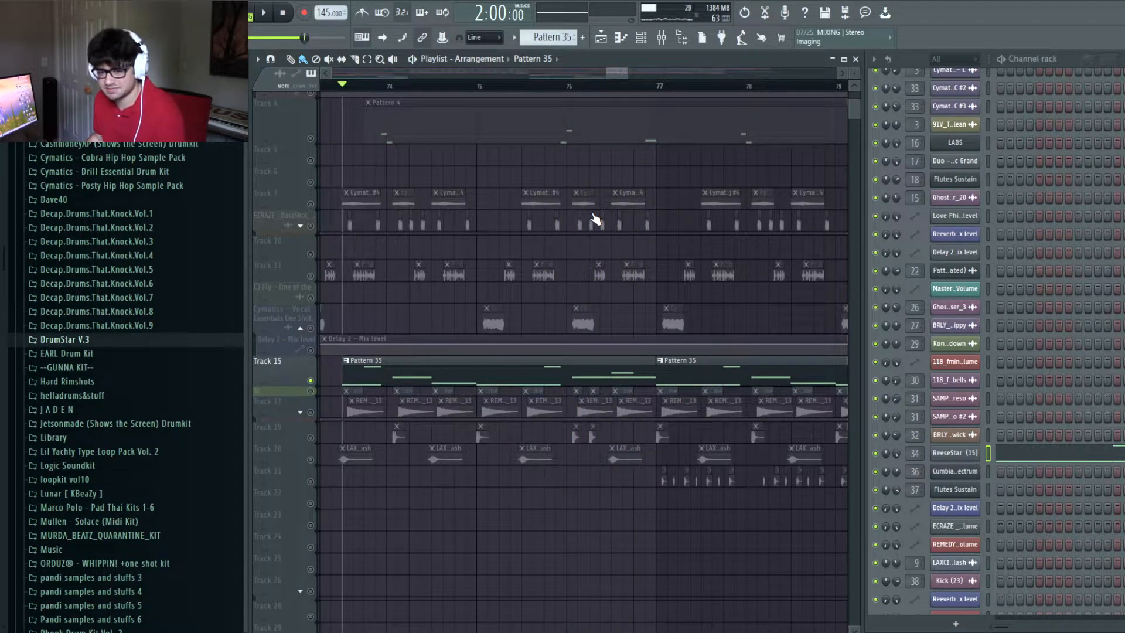
Step: Turn on Tracks 19 and 20 and play their kick and clap clips together with Track 15
scroll(595, 219, "down", 2)
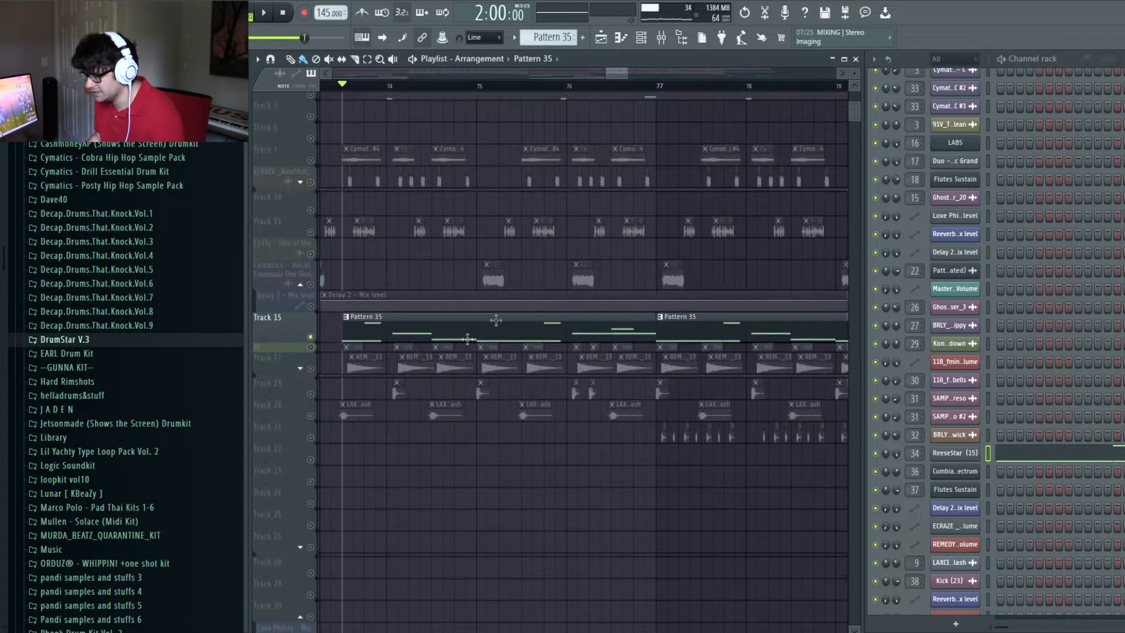
left_click(312, 415)
scroll(392, 76, "up", 5)
left_click_drag(695, 237, 666, 256)
key("space")
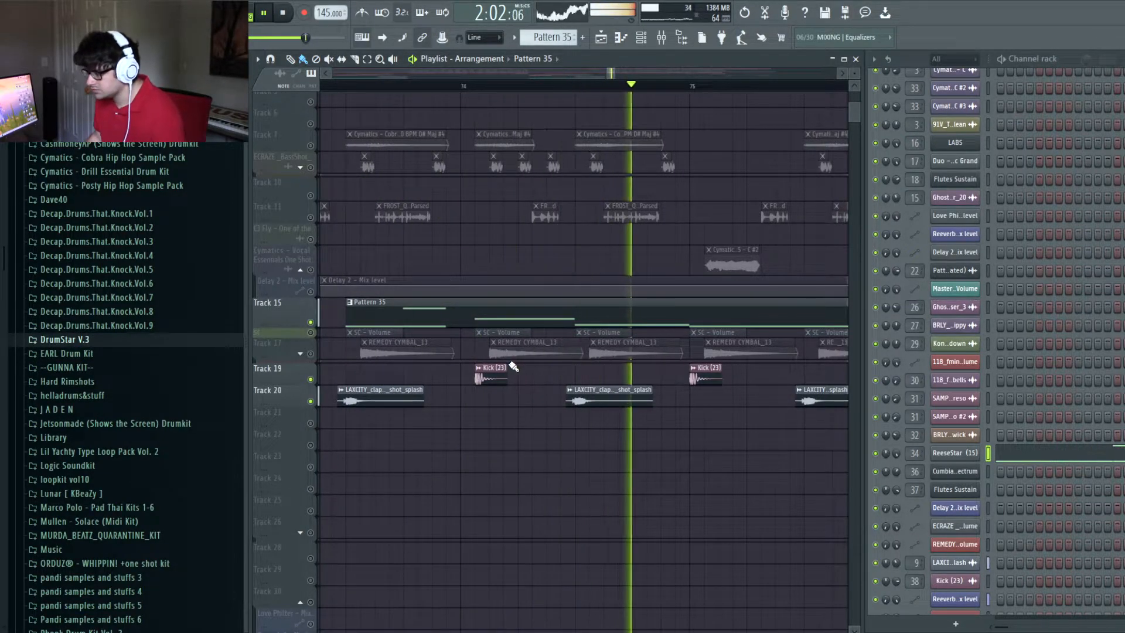
key("space")
Step: Inspect the Kick (23) clip, locate its sample in Phonk Drum Kit Vol. 3, and close the kit folder and sample settings
double_click(492, 375)
left_click(467, 229)
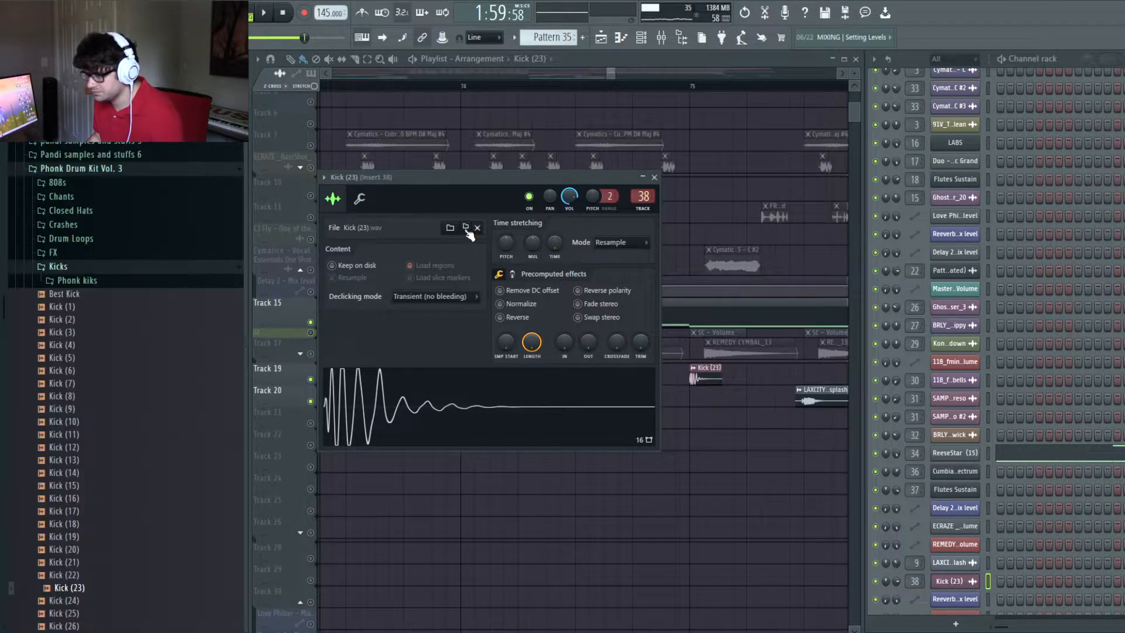
left_click(111, 173)
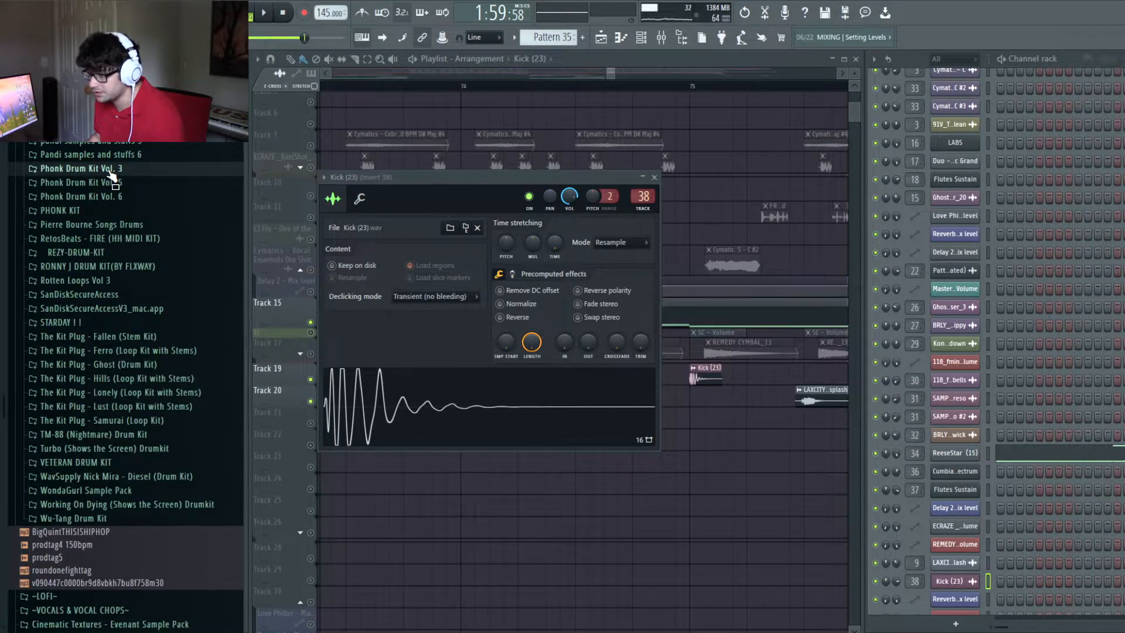
left_click(655, 177)
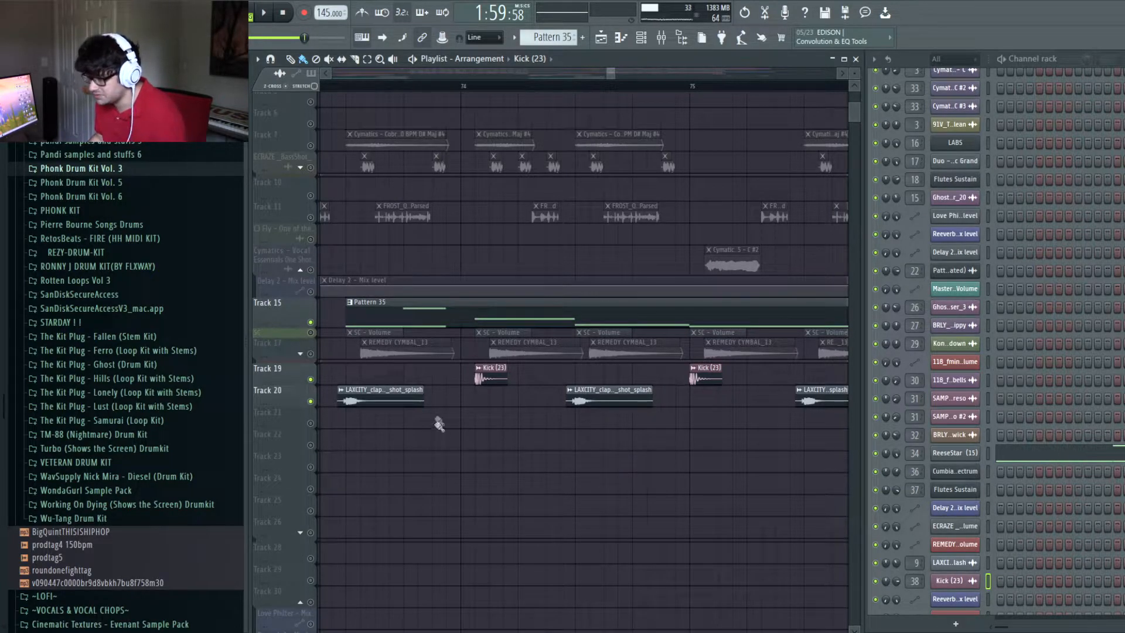
Step: Turn on Track 21 and play it with Tracks 15, 19 and 20 from just before bar 77
key("space")
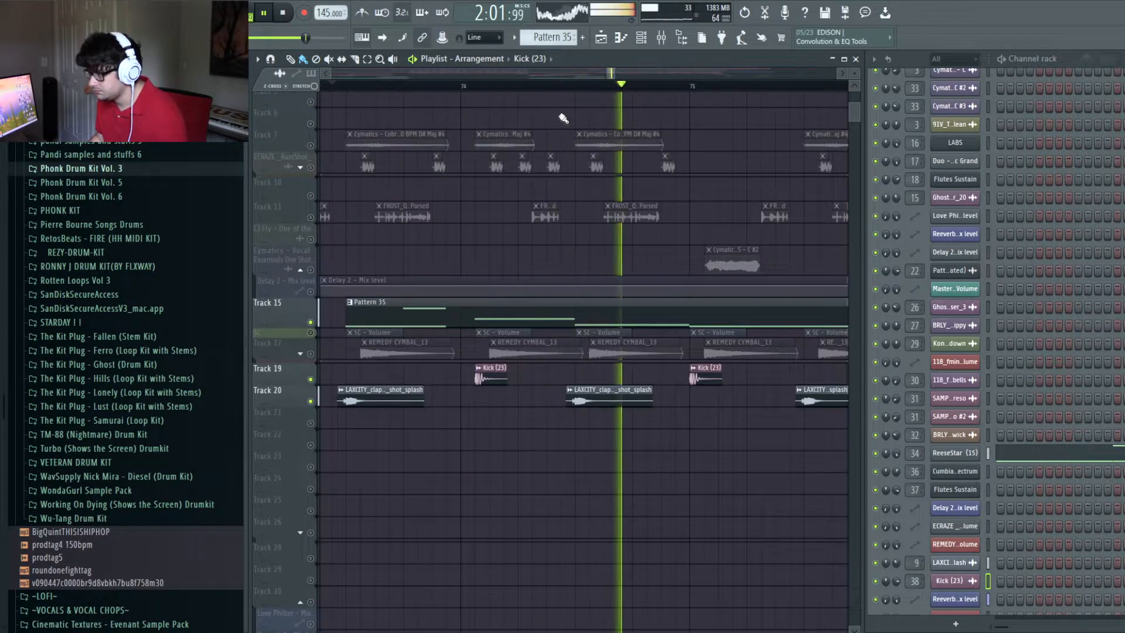
scroll(633, 171, "down", 5)
left_click_drag(597, 236, 515, 252)
left_click(311, 428)
key("space")
left_click(516, 87)
key("space")
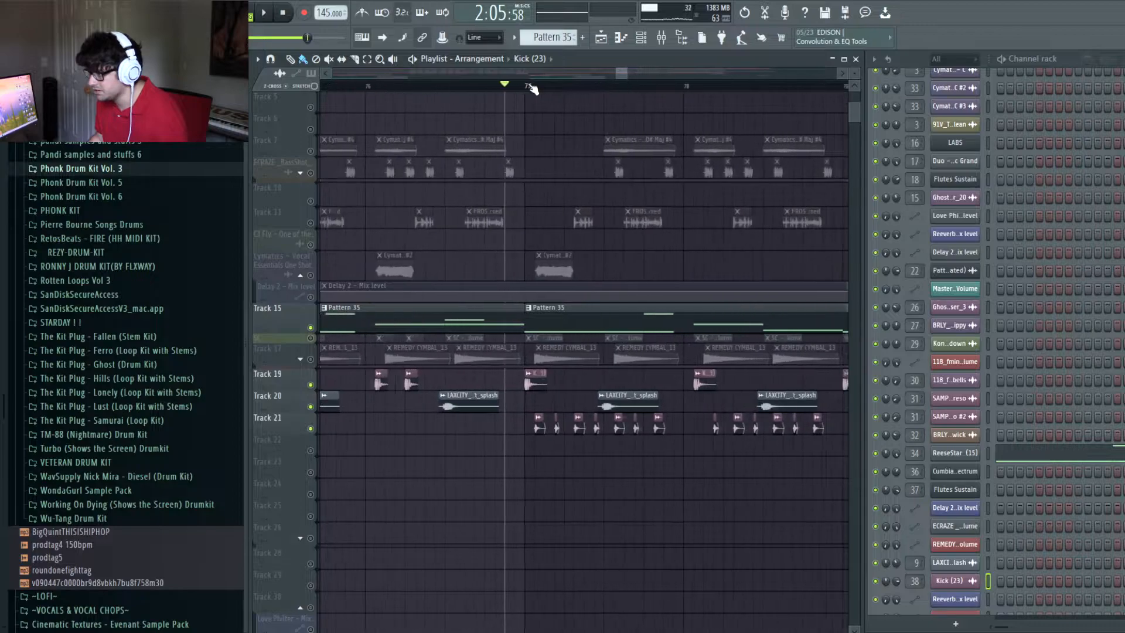
scroll(479, 138, "up", 4)
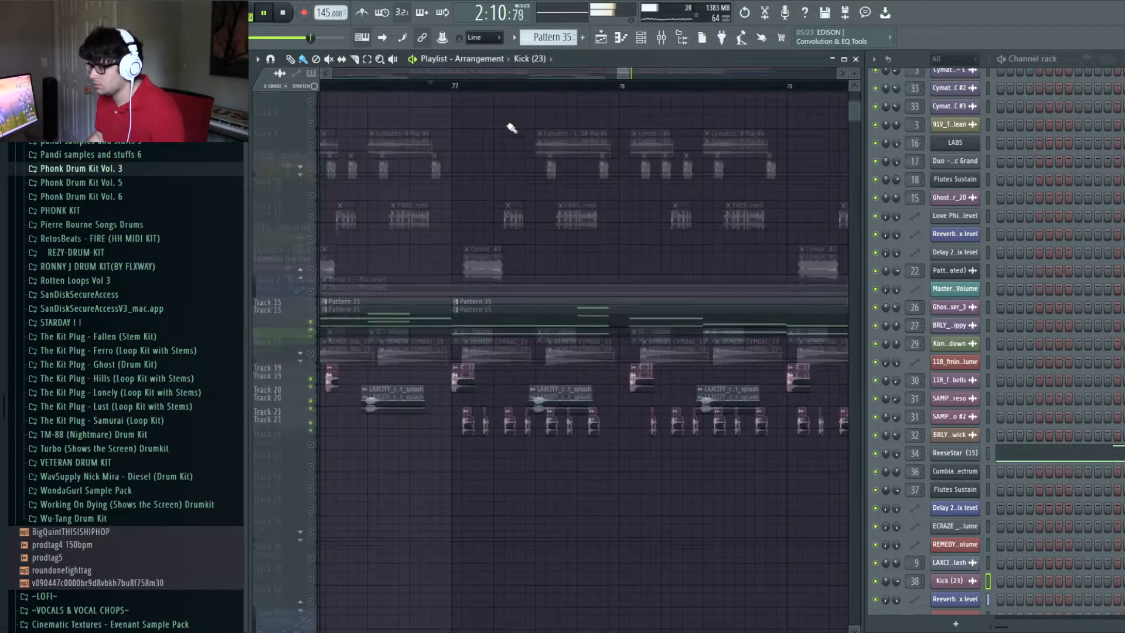
scroll(512, 126, "down", 4)
scroll(512, 126, "up", 3)
key("space")
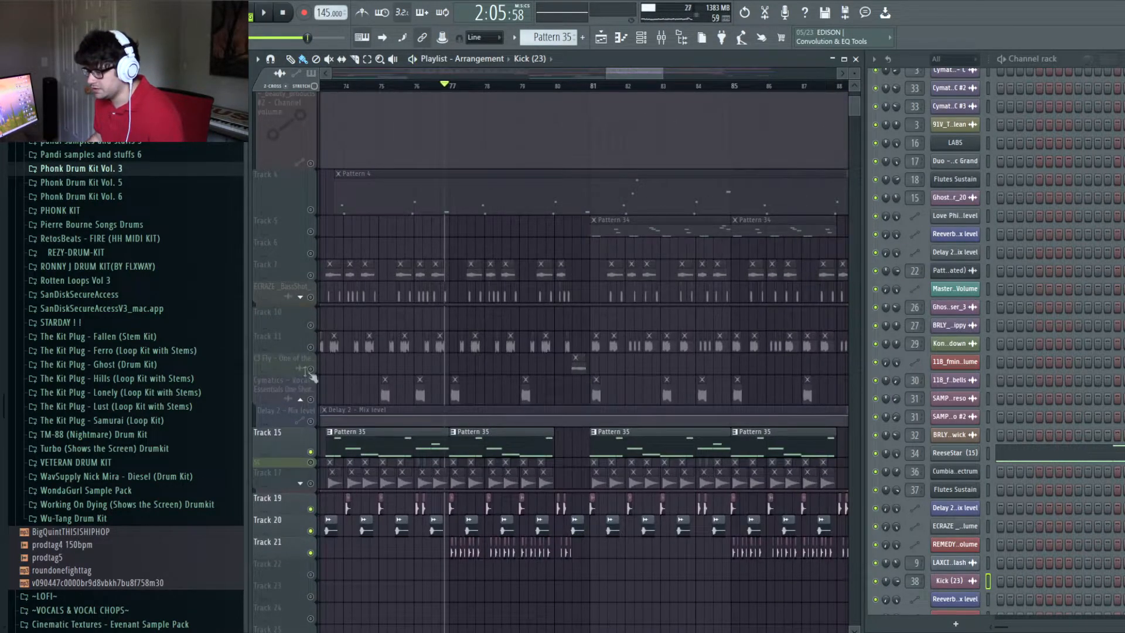
Step: Turn on the CJ Fly track and the Delay 2 mix level automation, and play the CJ Fly vocal clip before bar 81
left_click(313, 421)
key("space")
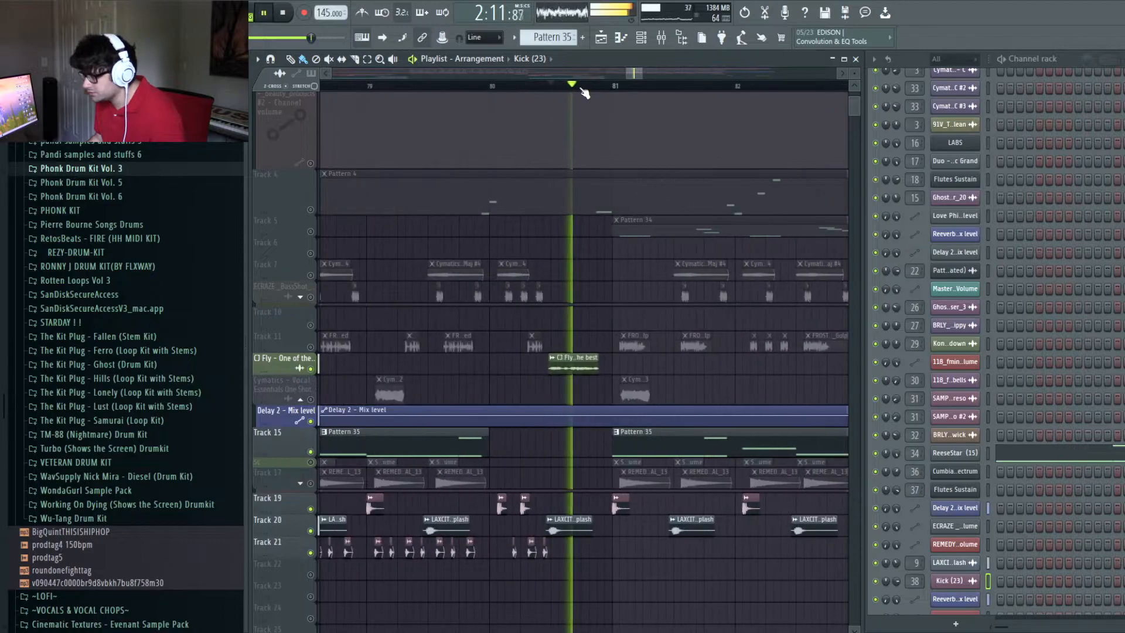
scroll(633, 176, "down", 3)
key("space")
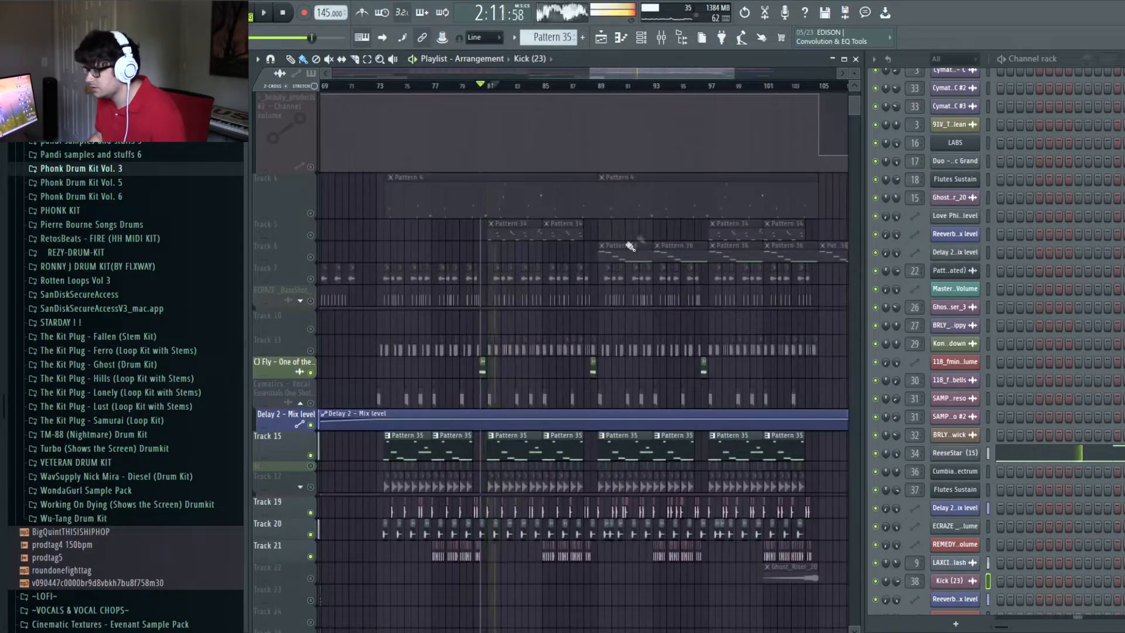
Step: Solo Track 5 and play its Pattern 34 melody from bar 81
left_click(311, 235, "ctrl")
key("space")
scroll(495, 251, "up", 3)
left_click(495, 229)
key("space")
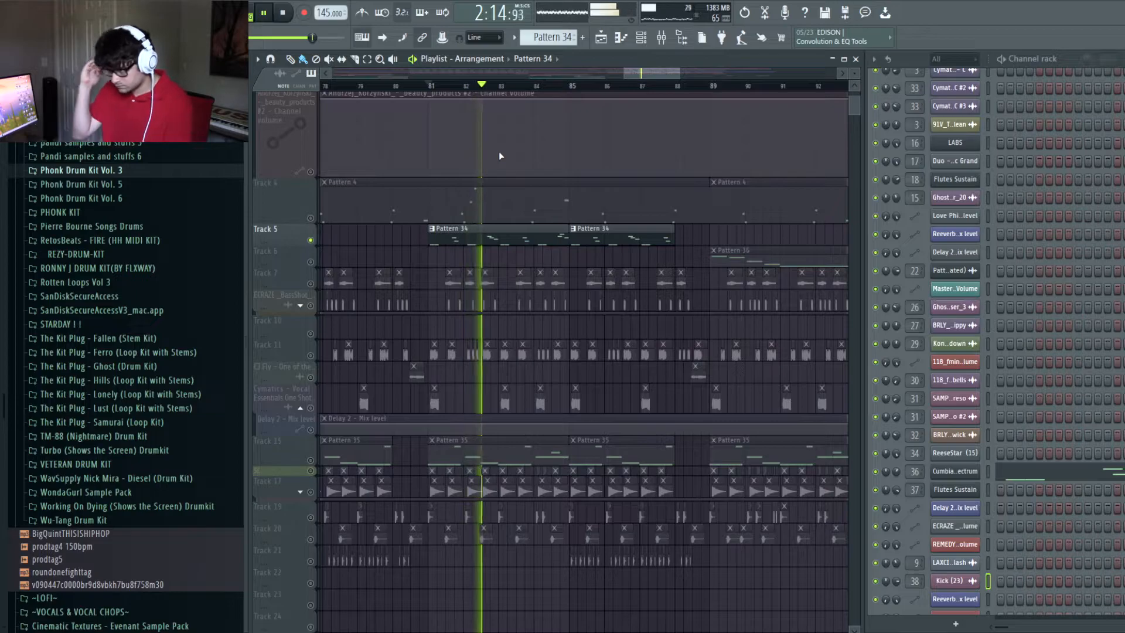
key("space")
Step: Inspect the Cumbia Plectrum preset of FLEX's Olbaid Compendium pack and close the plugin
left_click(955, 470)
left_click_drag(581, 125, 574, 110)
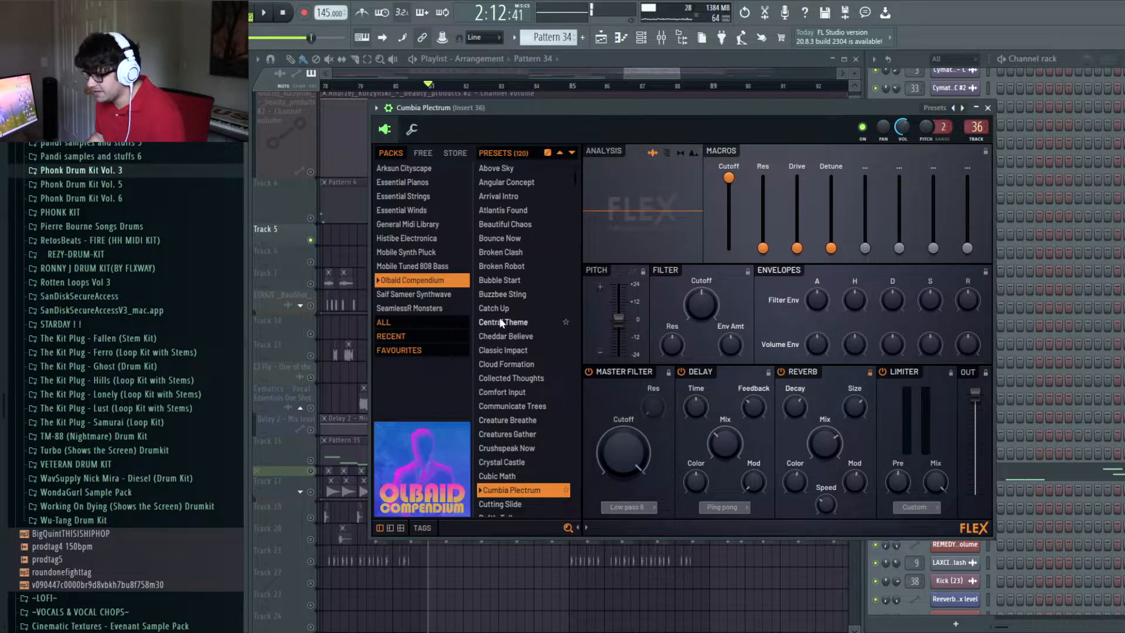
scroll(501, 322, "down", 3)
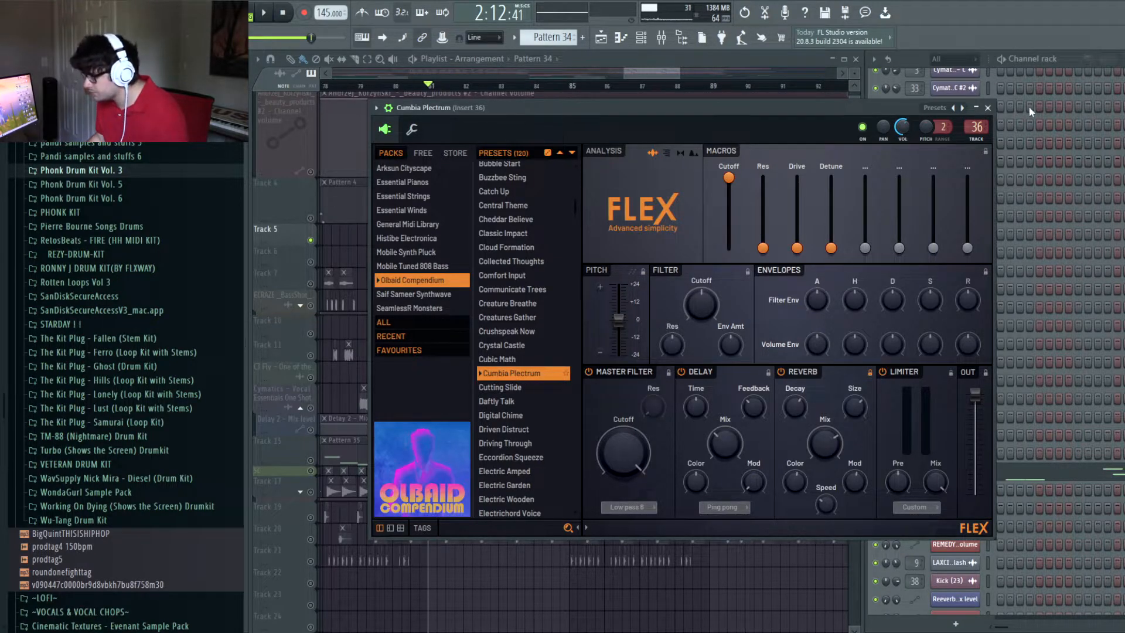
left_click(989, 109)
Step: Solo Track 6, place the playhead at bar 89, and inspect the FLEX Flutes Sustain preset of the channel on mixer track 37
scroll(771, 351, "down", 1)
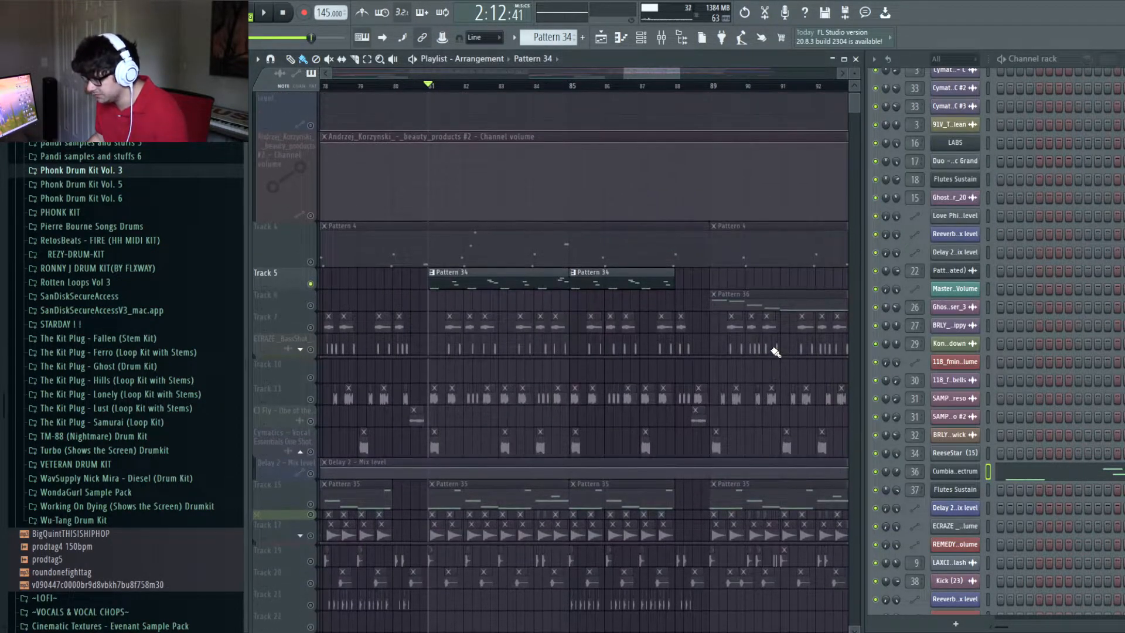
scroll(766, 340, "up", 1)
scroll(369, 312, "right", 4)
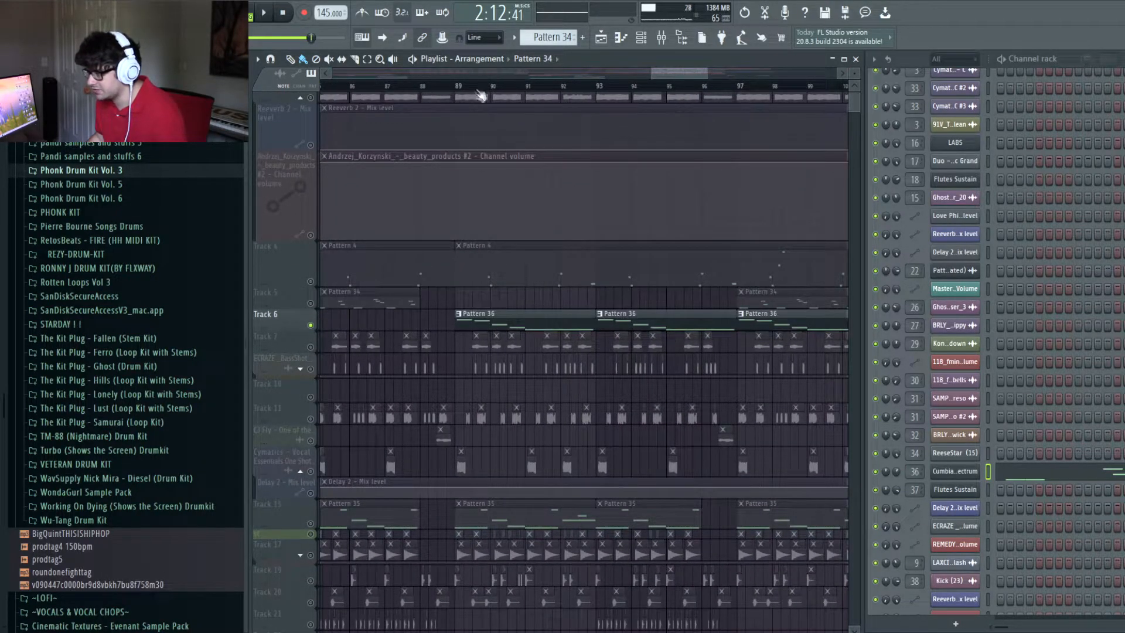
left_click(960, 491)
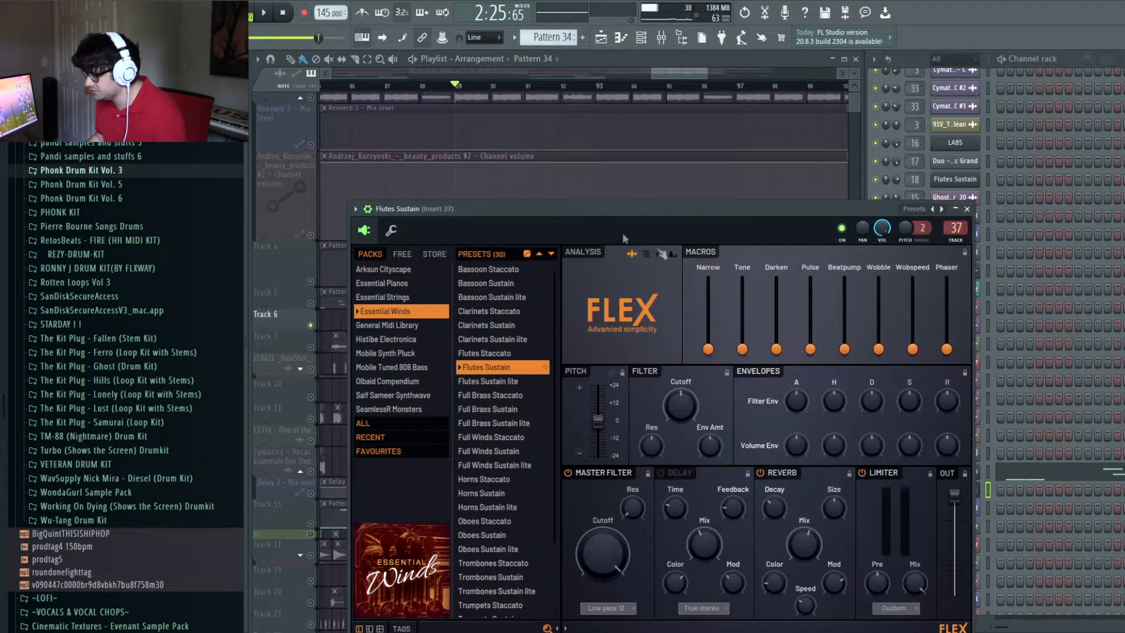
left_click(967, 208)
Step: Play the soloed Pattern 36 flutes on Track 6 from bar 89
key("space")
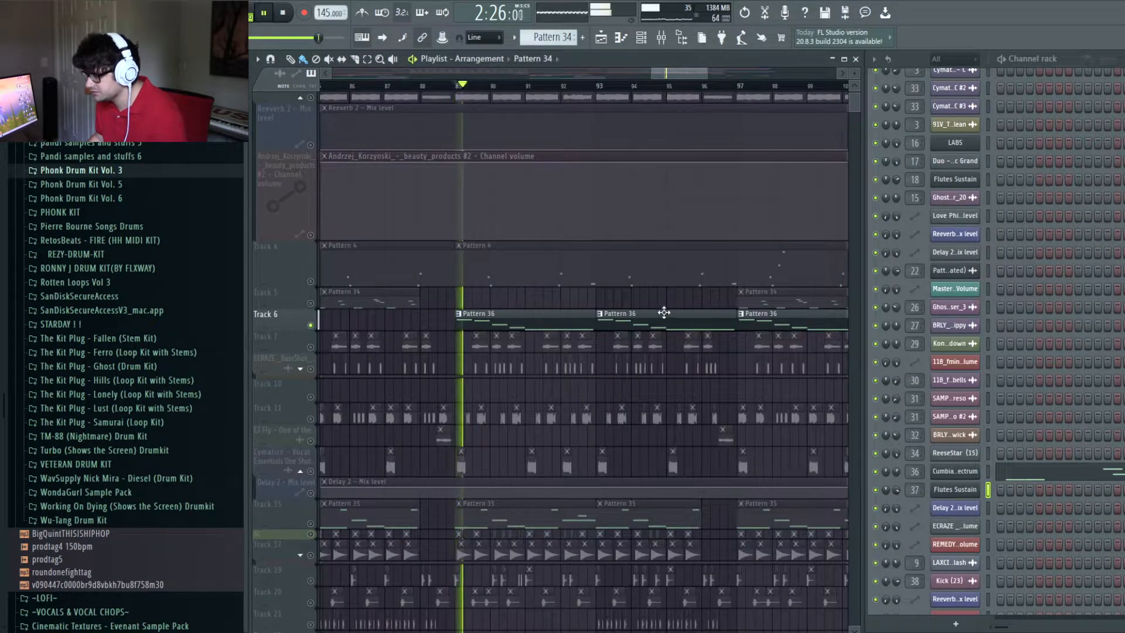
scroll(663, 328, "up", 1)
scroll(633, 350, "right", 2)
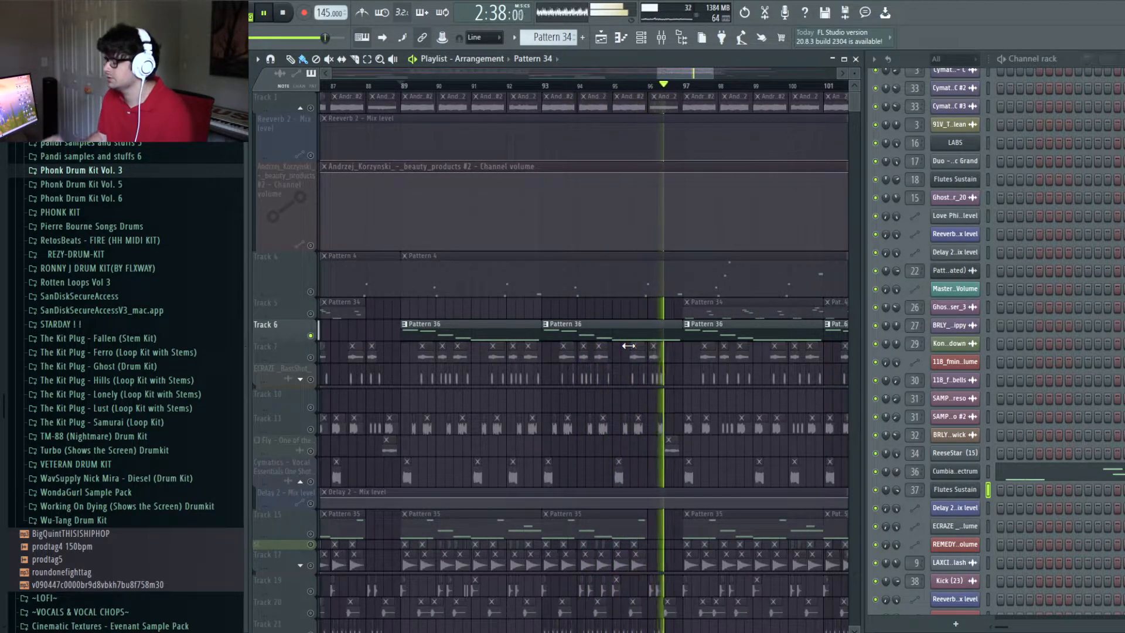
Step: Turn all playlist tracks back on and play the full arrangement from bar 97
scroll(636, 98, "down", 3)
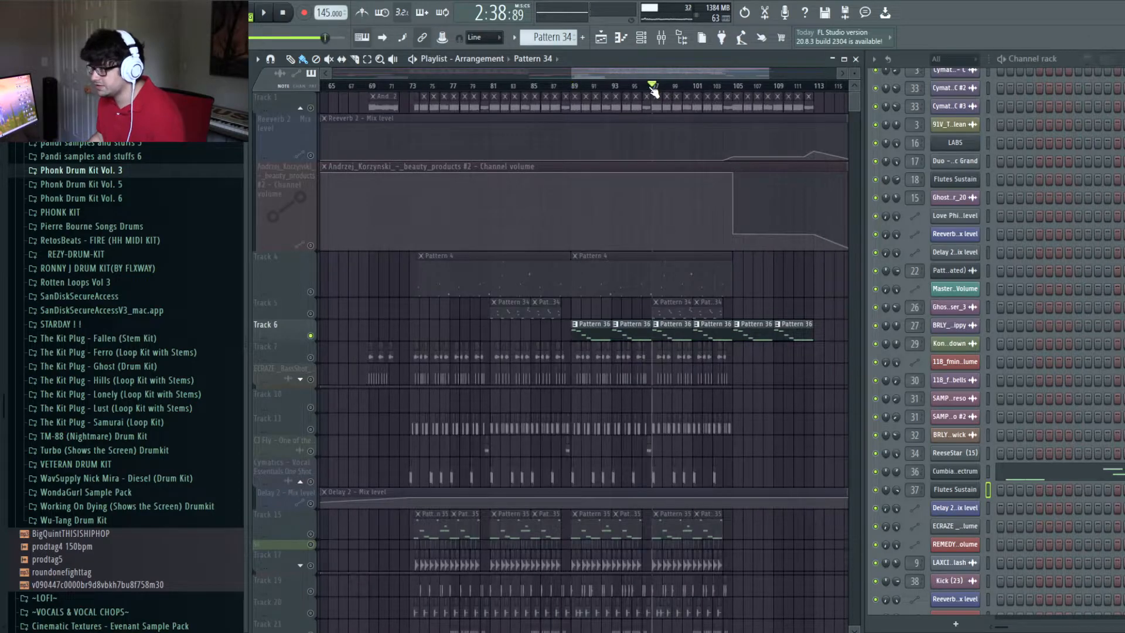
scroll(728, 94, "up", 3)
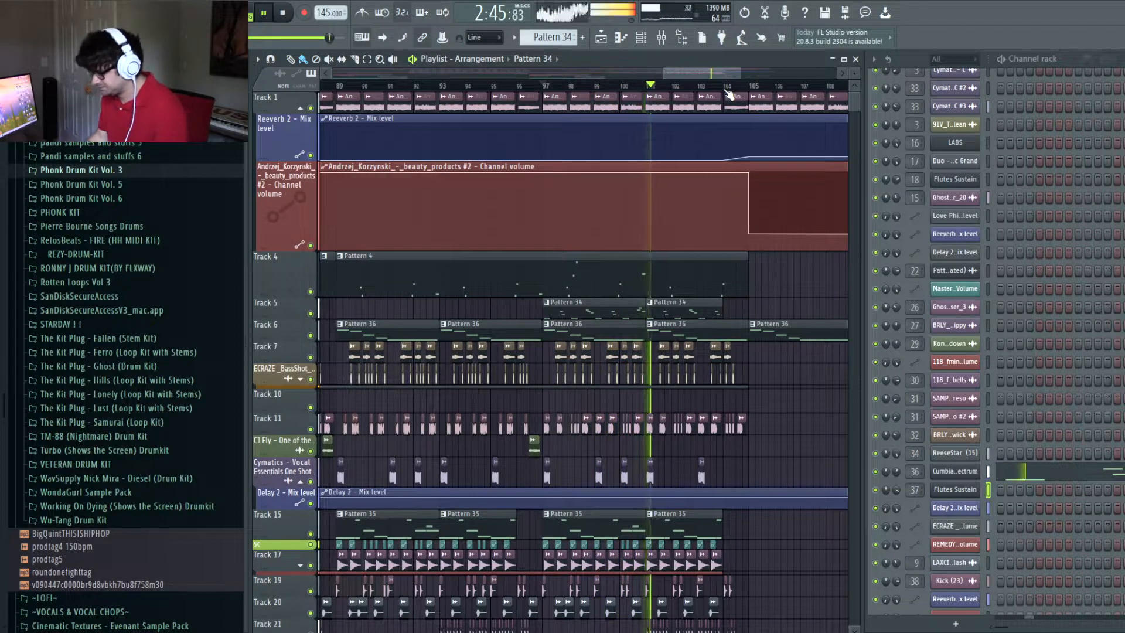
key("space")
Step: Place the playhead at bar 81, solo Track 11, and play its clips twice from there
scroll(785, 323, "down", 1)
scroll(785, 322, "left", 5)
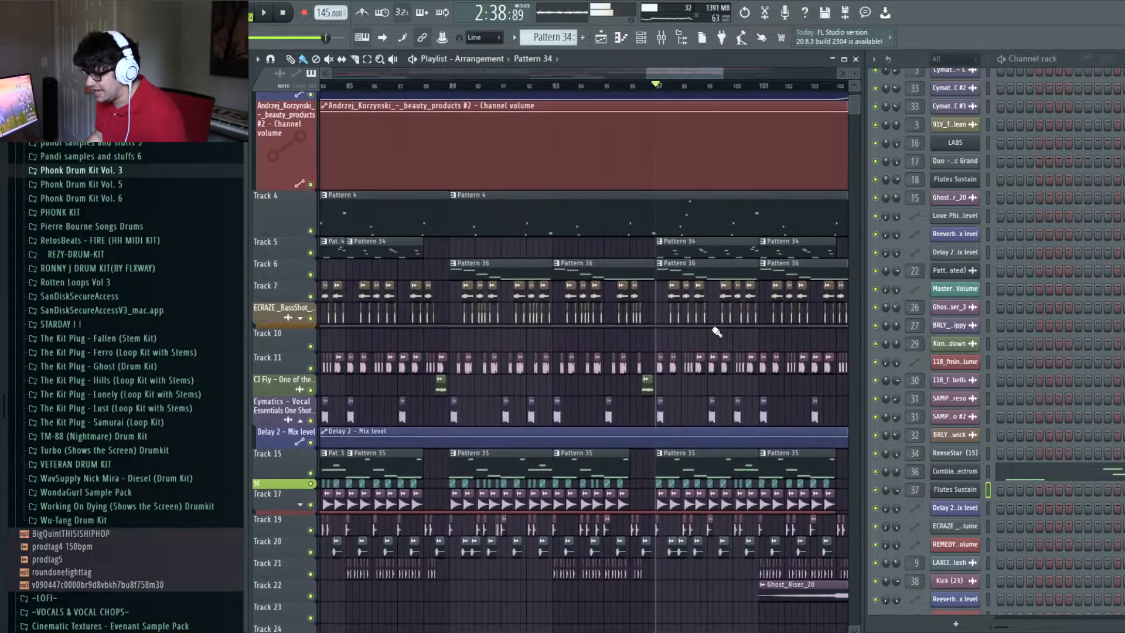
scroll(528, 235, "down", 1)
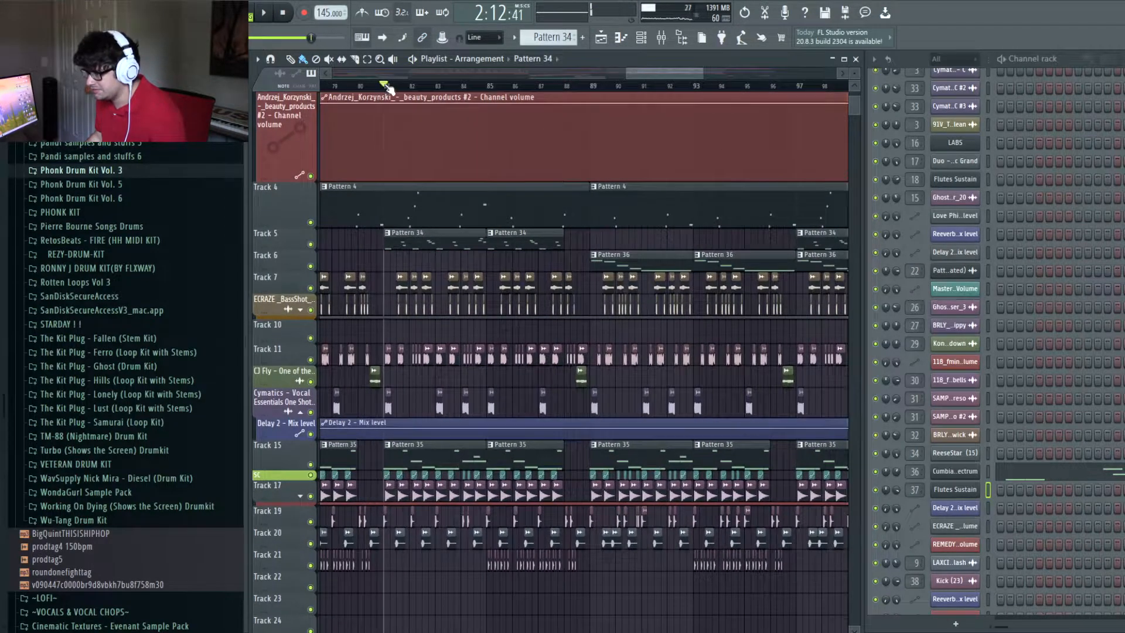
scroll(388, 87, "up", 3)
right_click(311, 360)
key("space")
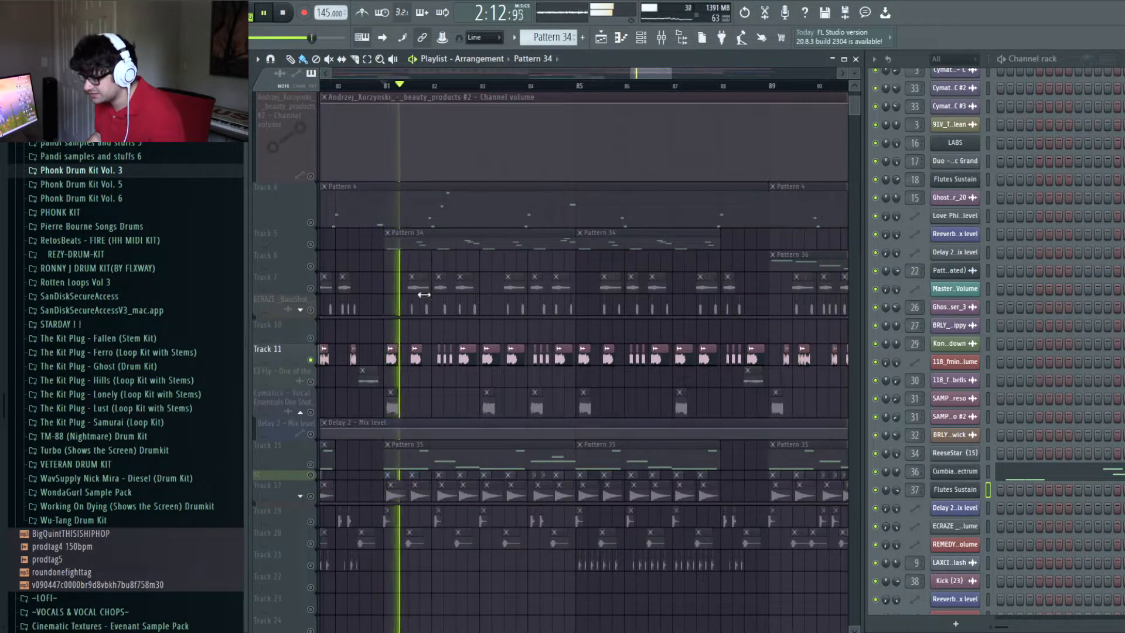
key("space")
key("space")
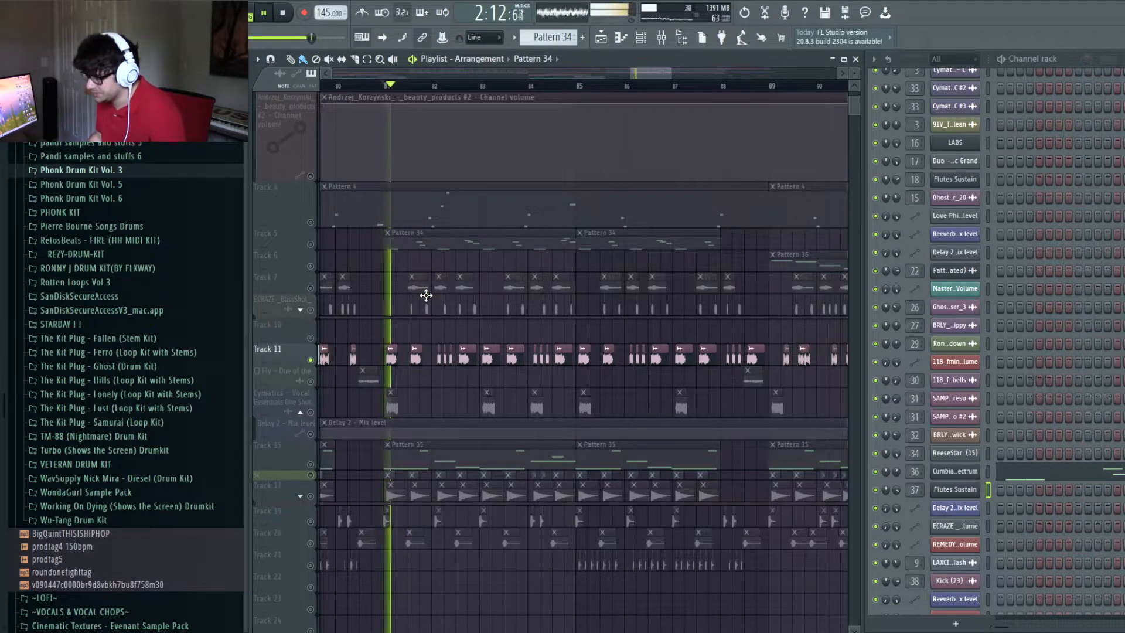
key("space")
Step: Open the FROST_QP13_Glitch_Gulp clip on Track 11 and locate its sample in the browser's Glitch FX 02 folder
scroll(387, 88, "up", 5)
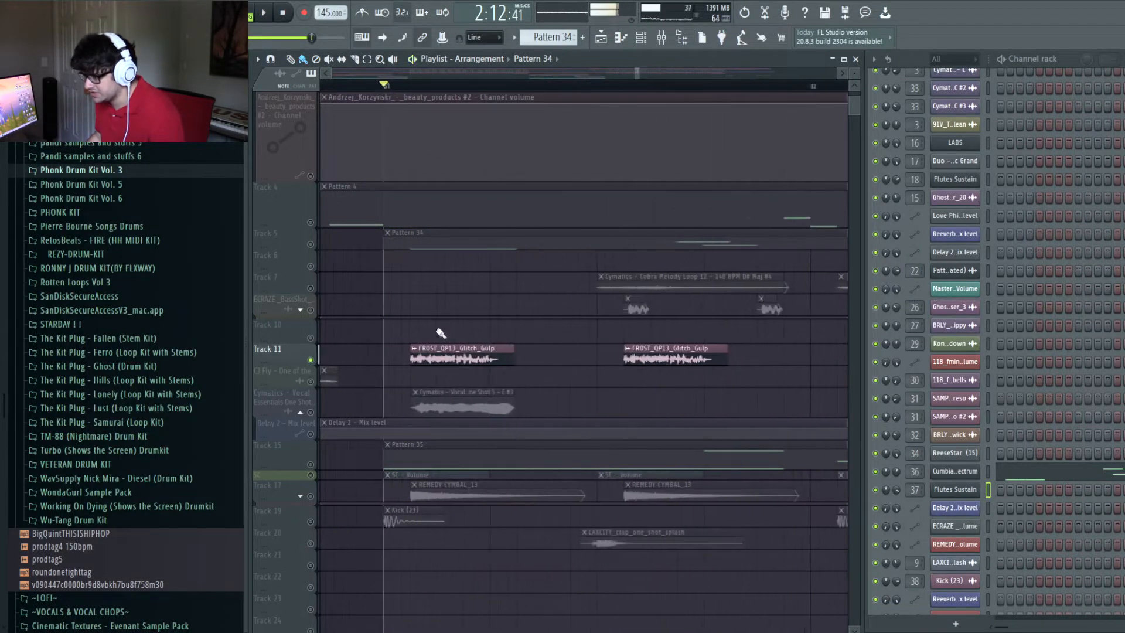
double_click(441, 355)
left_click(482, 244)
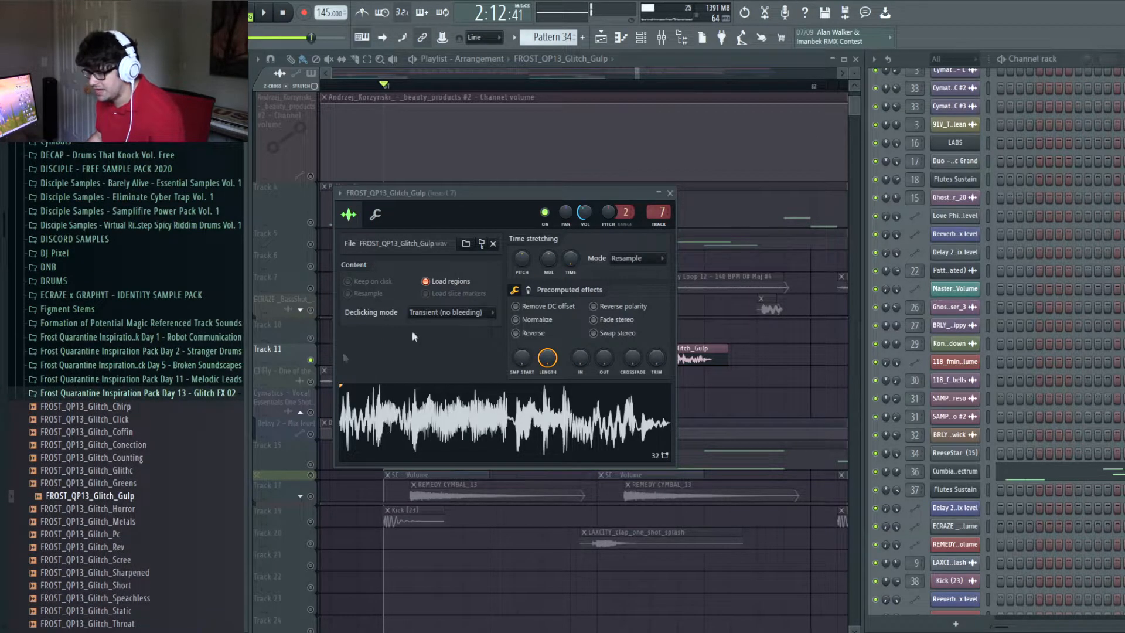
Step: Close the FROST_QP13_Glitch_Gulp sample settings and play the outro around bar 109 with all playlist tracks on
left_click(670, 193)
scroll(504, 88, "down", 5)
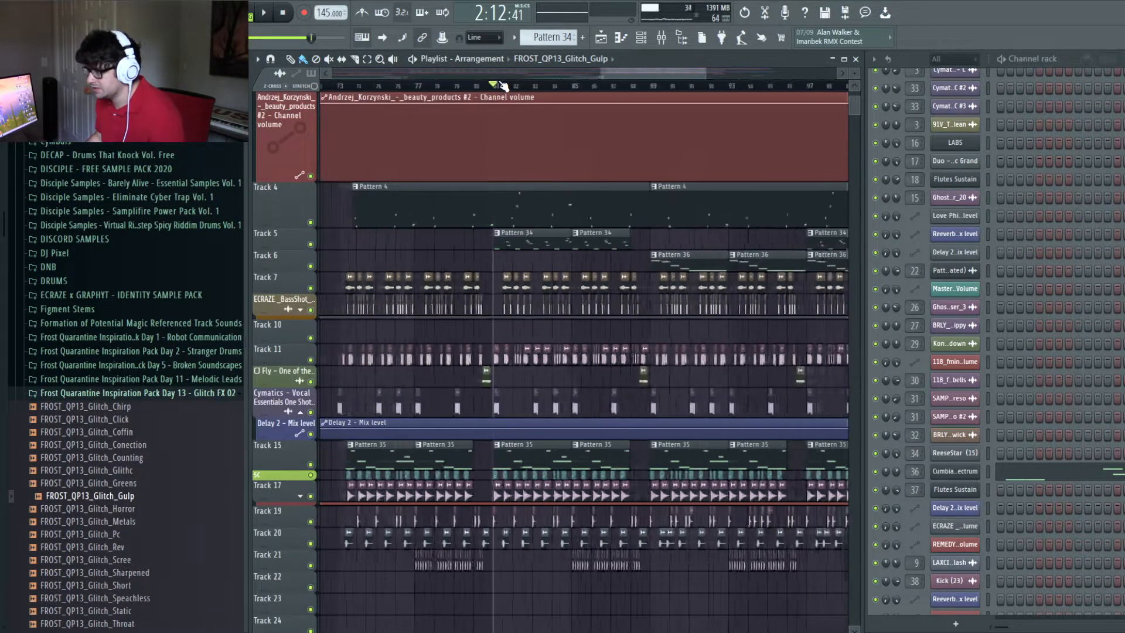
scroll(767, 234, "up", 3)
scroll(548, 89, "up", 5)
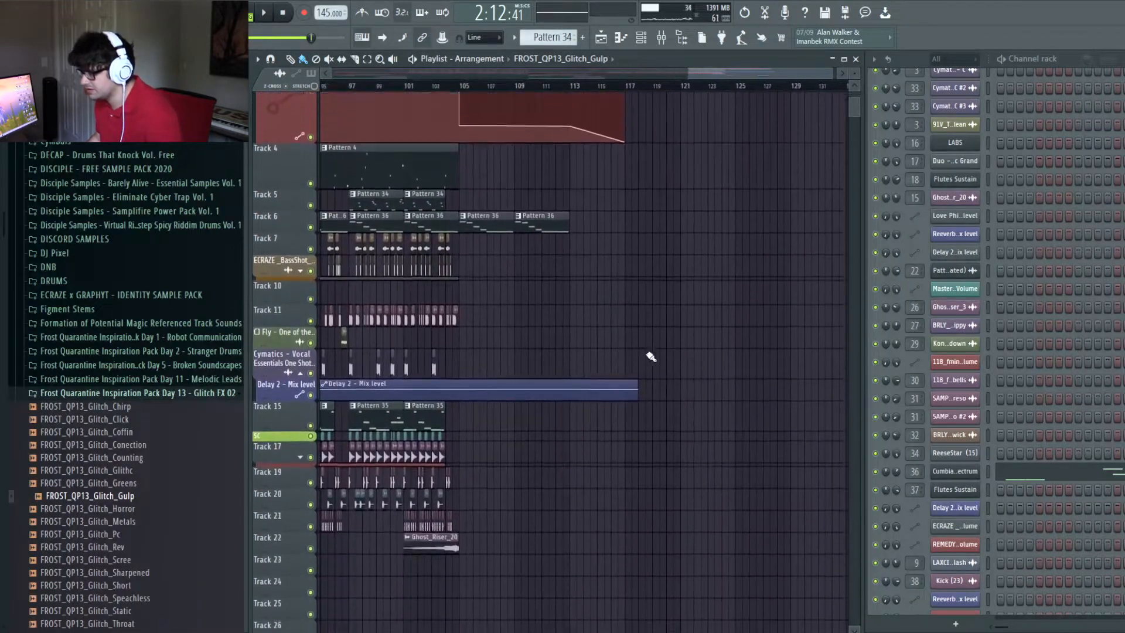
scroll(484, 91, "up", 3)
key("space")
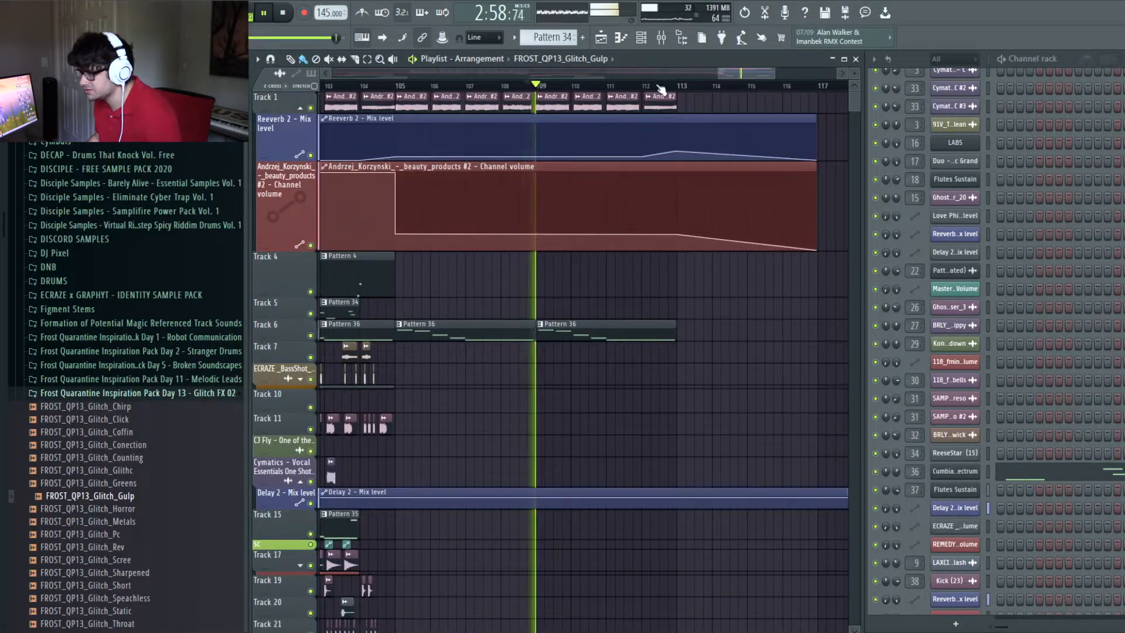
Step: Examine the outro's impact clips and effect automation on Tracks 29 to 34 during playback, and stop after the arrangement's end
scroll(730, 418, "down", 3)
scroll(731, 418, "down", 4)
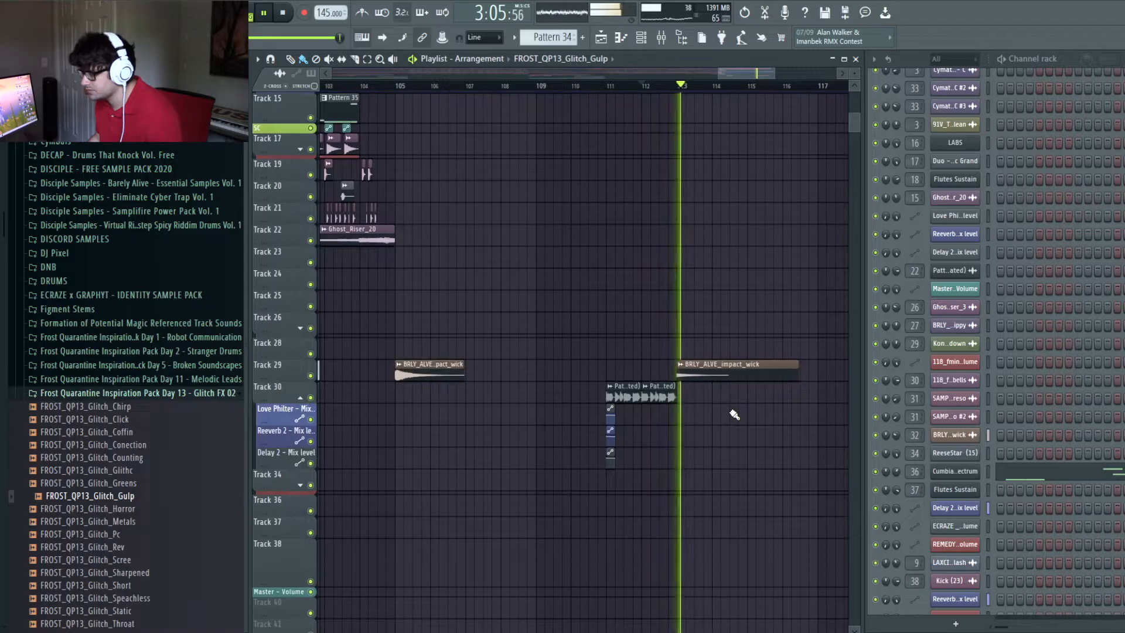
scroll(756, 91, "down", 5)
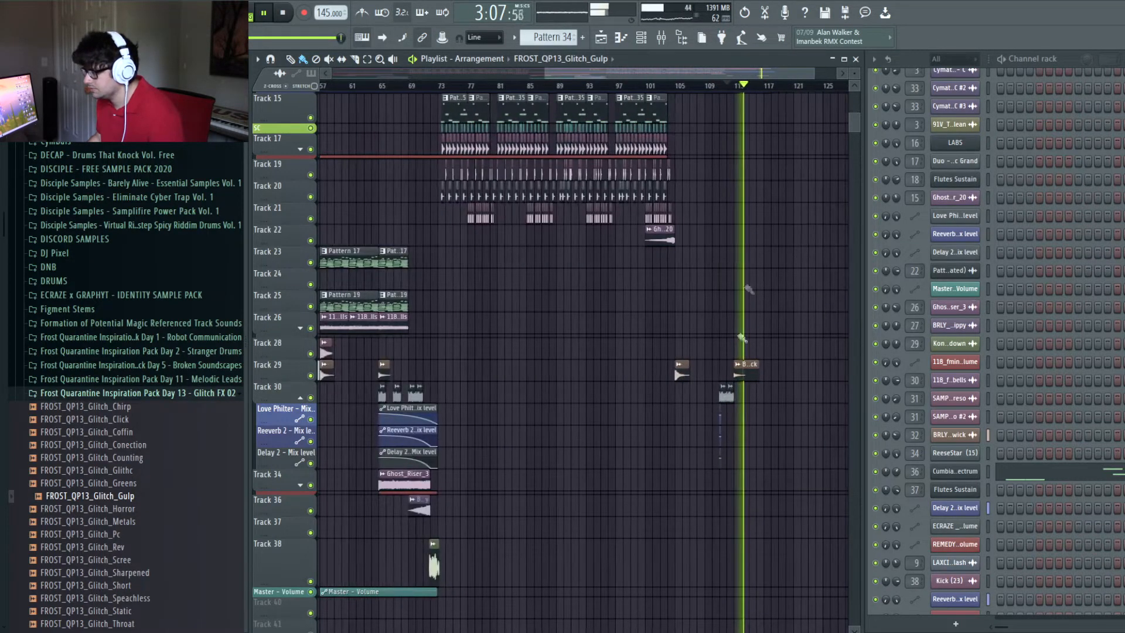
scroll(627, 223, "up", 1)
scroll(816, 111, "up", 8)
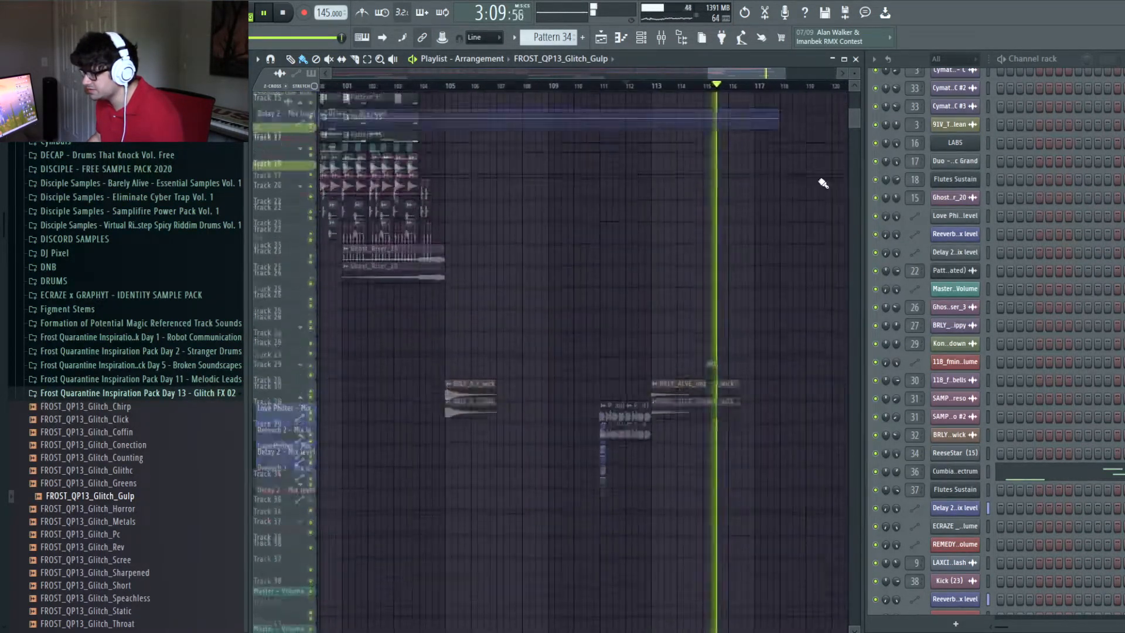
scroll(817, 112, "down", 4, "ctrl")
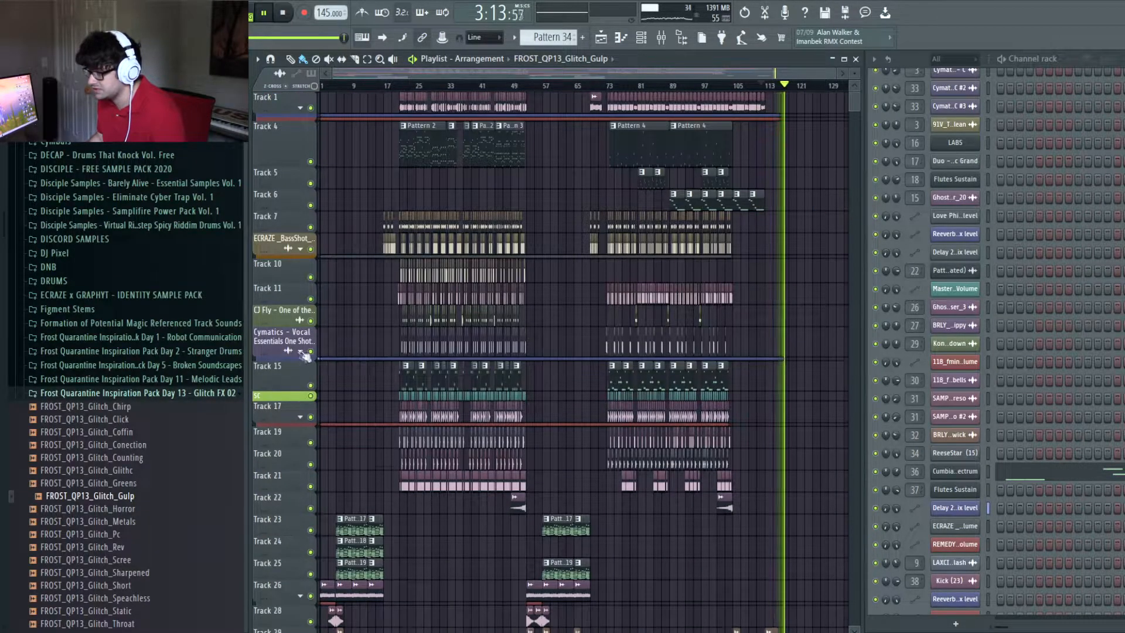
key("space")
scroll(806, 399, "down", 4)
scroll(798, 387, "up", 1)
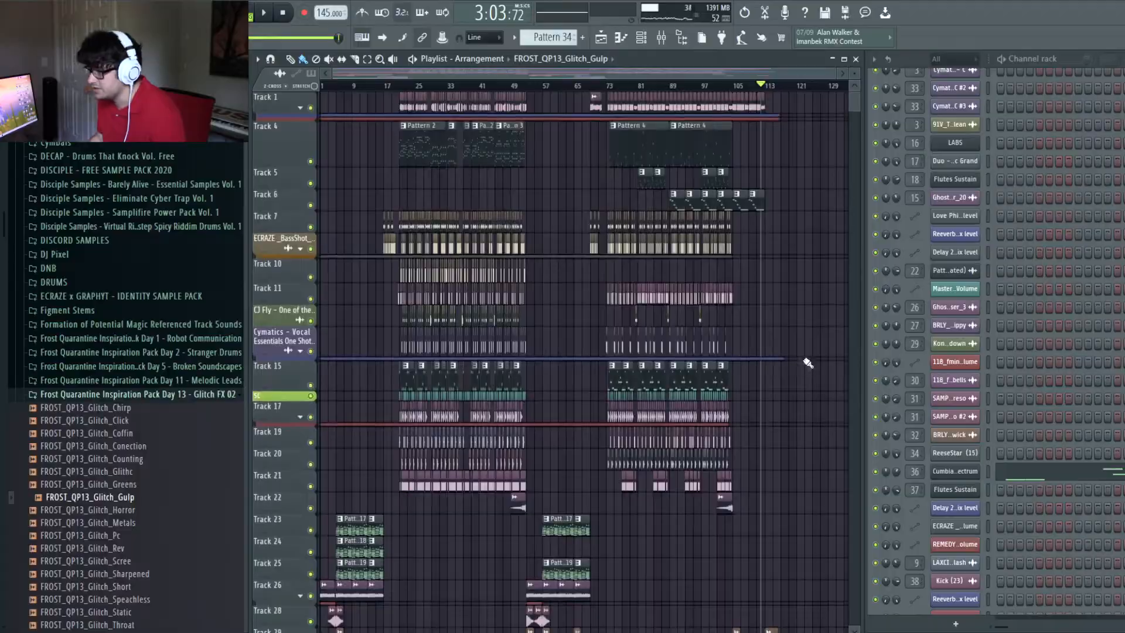